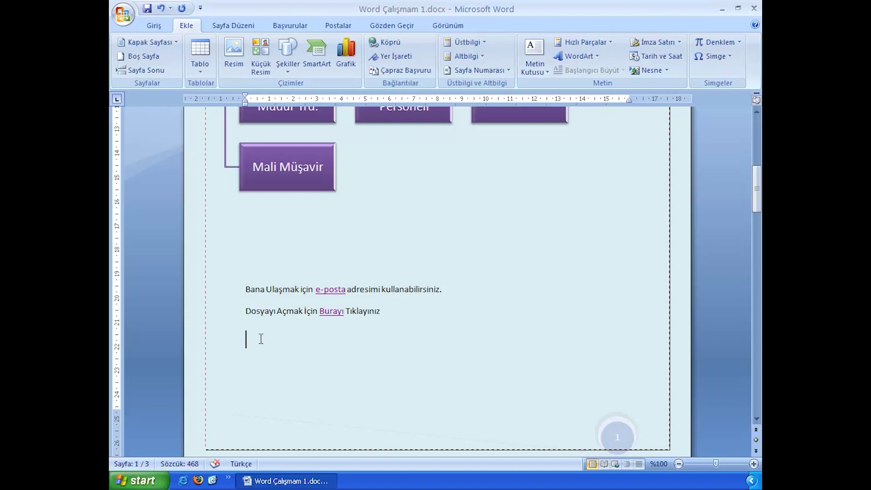
Type 'Daha Fazla Bilgi Almak için burayı tıkla' under the link lines in Normal style
text(Daha)
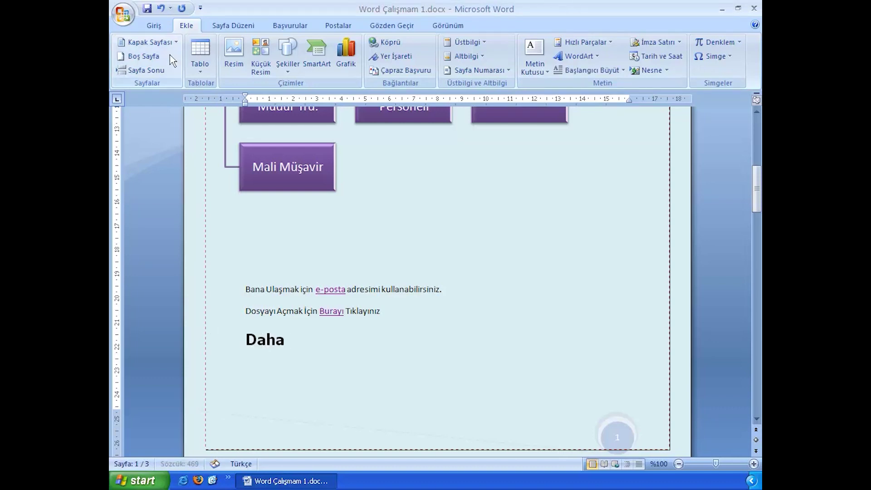
click(154, 26)
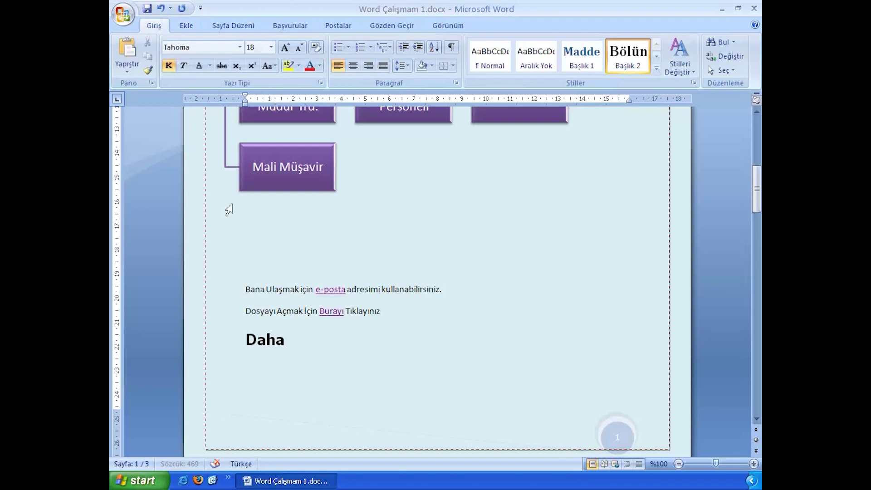
double_click(272, 339)
click(492, 61)
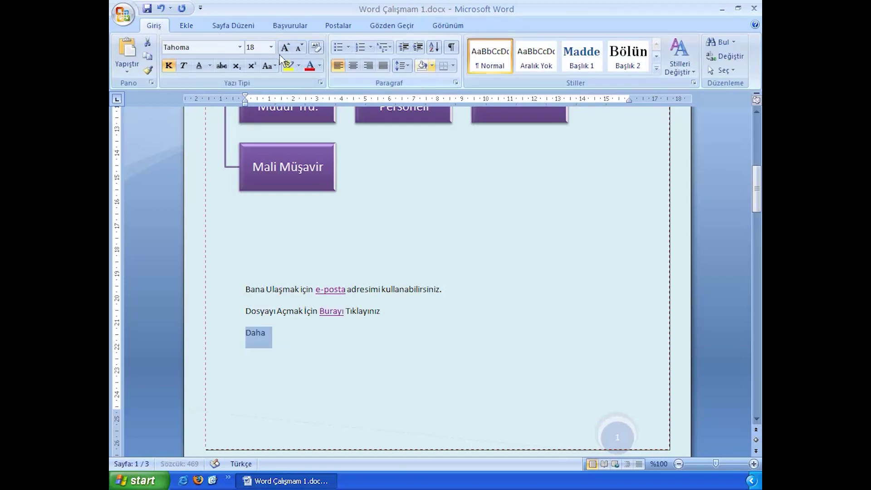
click(186, 26)
click(301, 334)
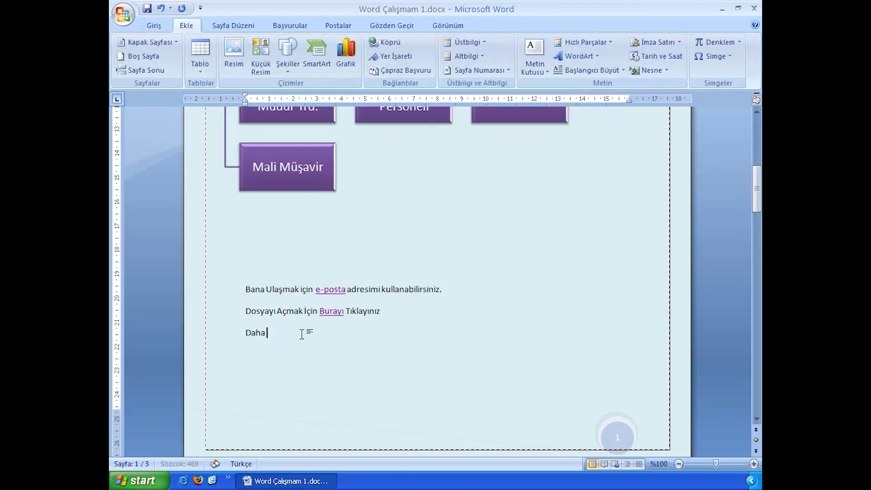
text(Fazl)
text(a)
text( Bilgi Alm)
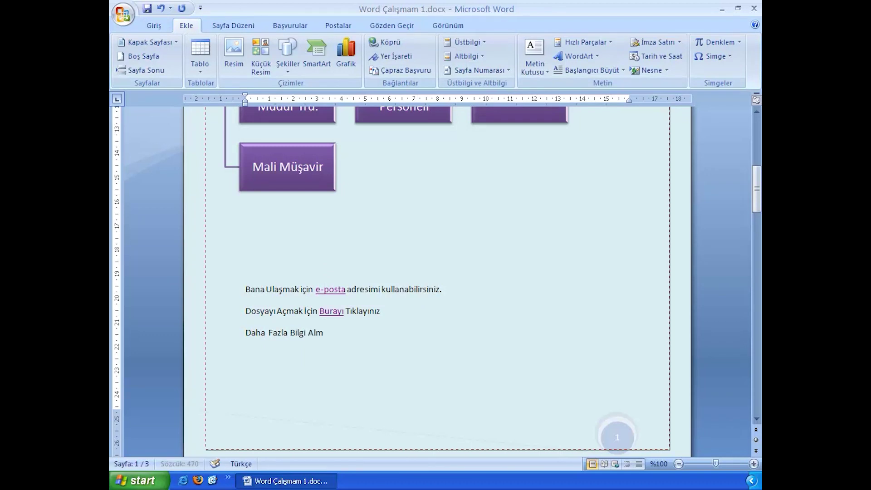
text(ak)
text( içi)
text(n buratyı)
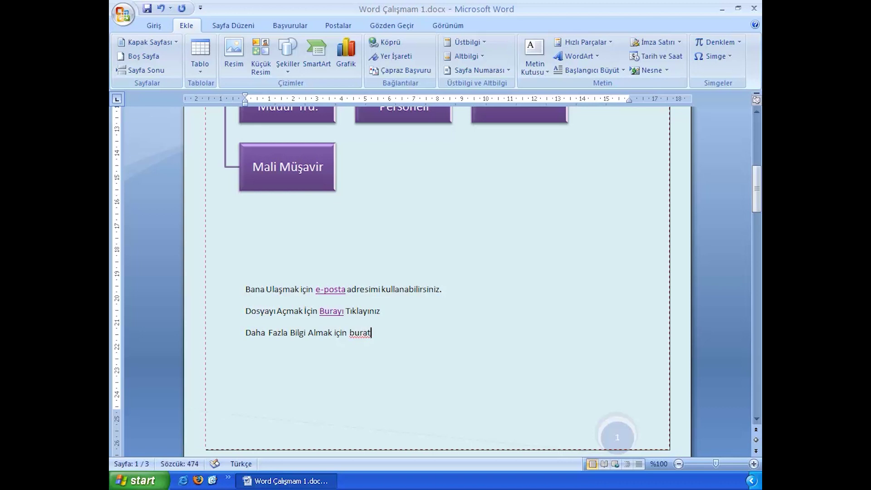
key(BackSpace)
text(y)
text(ı tıklayınız...)
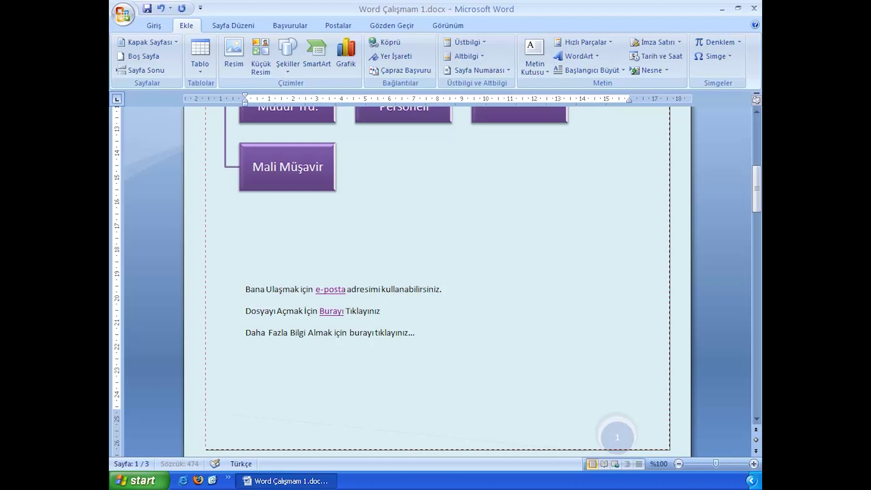
double_click(355, 331)
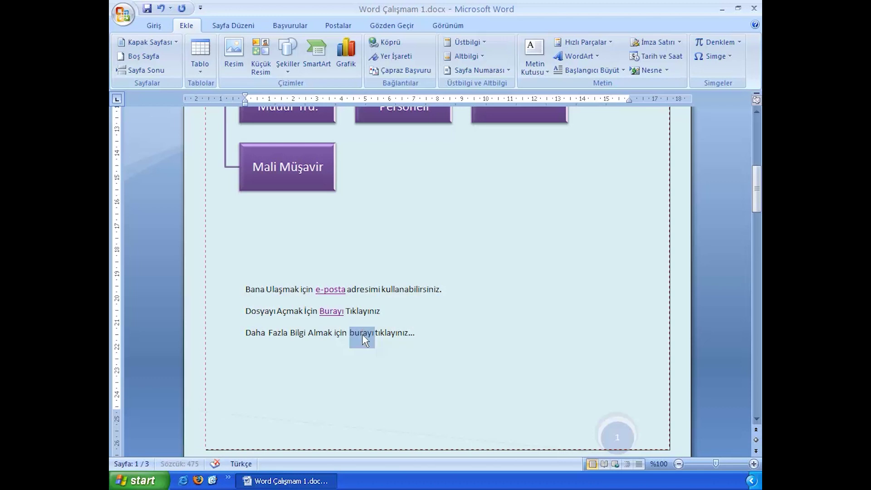
click(385, 42)
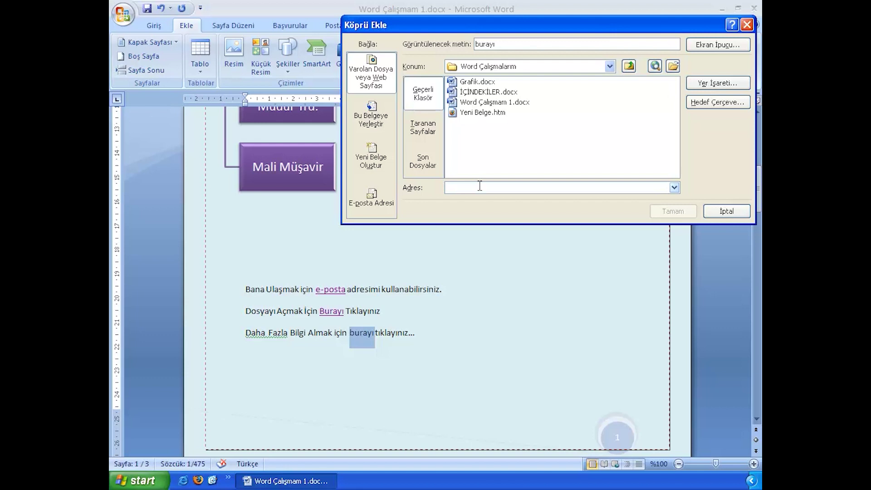
text(http://www.)
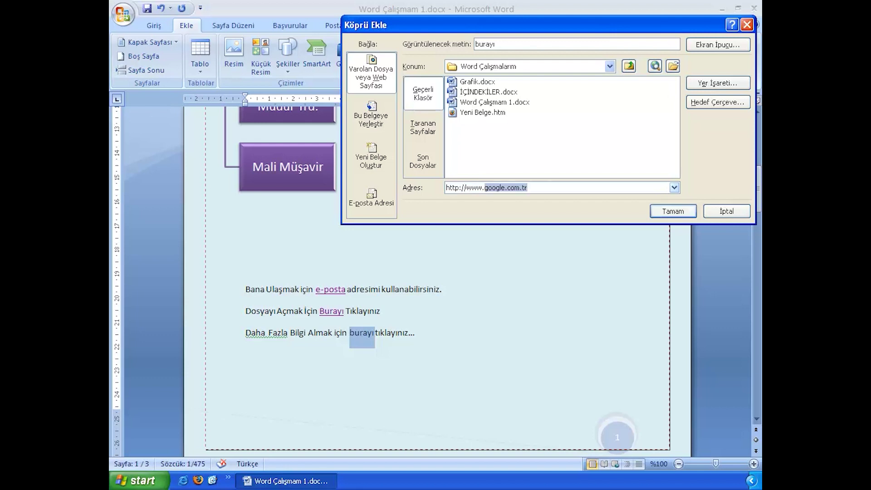
text(google.com.tr)
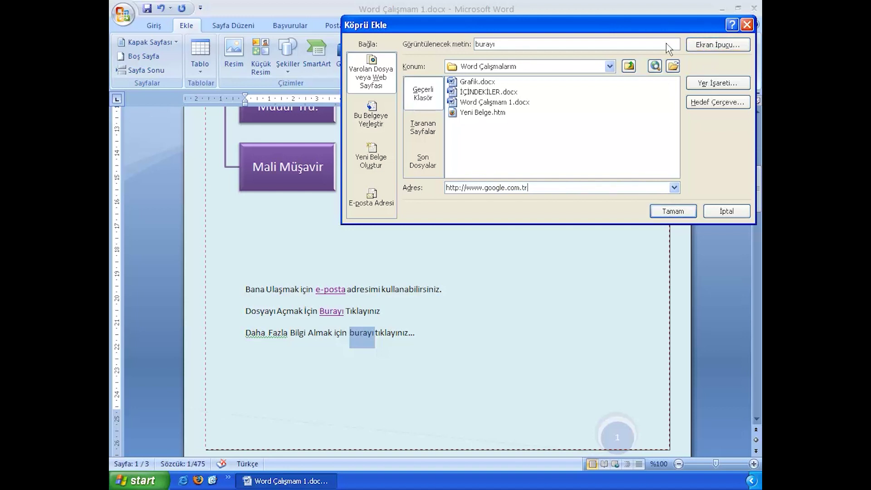
click(675, 212)
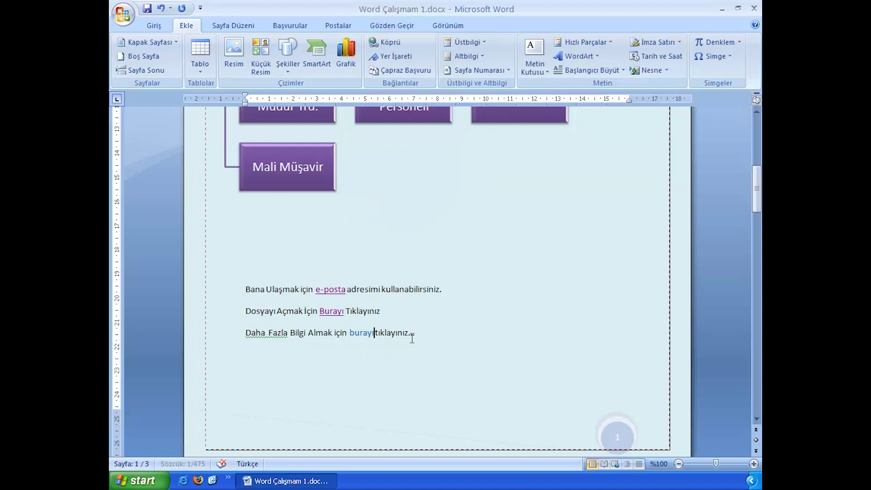
Check the new link, then select the three link lines below the org chart
scroll(397, 358, down, 1)
scroll(395, 367, down, 1)
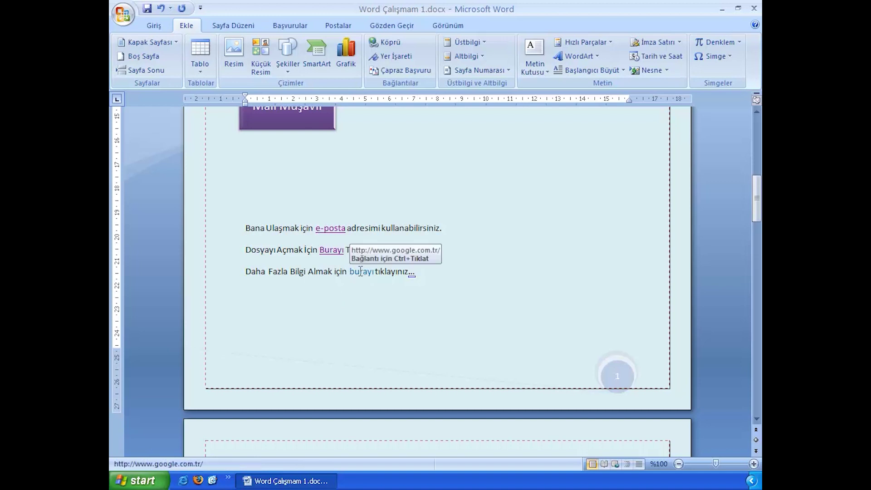
scroll(351, 346, up, 1)
scroll(352, 345, up, 1)
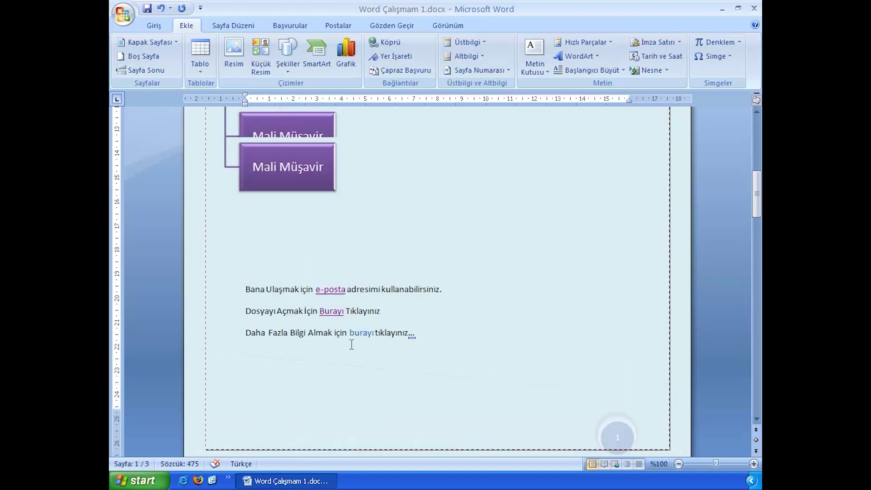
scroll(352, 345, up, 3)
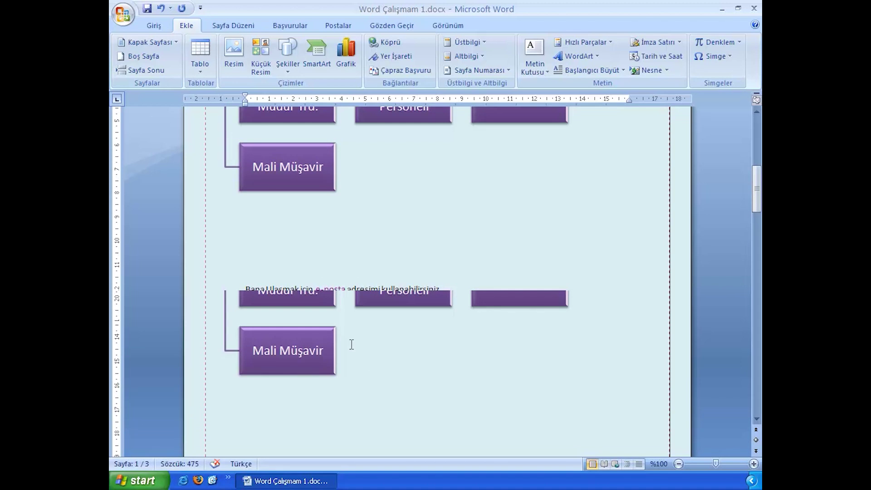
scroll(352, 345, down, 3)
drag(458, 340, 258, 282)
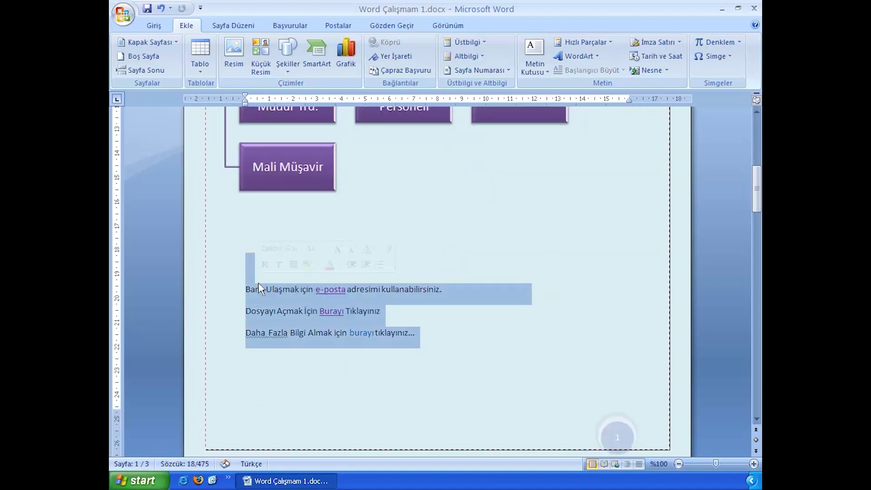
Delete the three selected link lines and undo the extra blank lines
key(Delete)
key(Return)
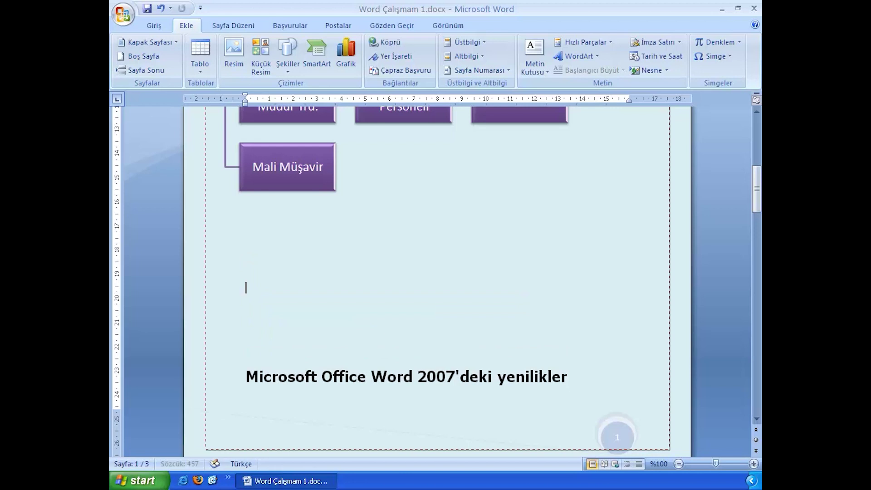
key(Return)
key(ctrl+z)
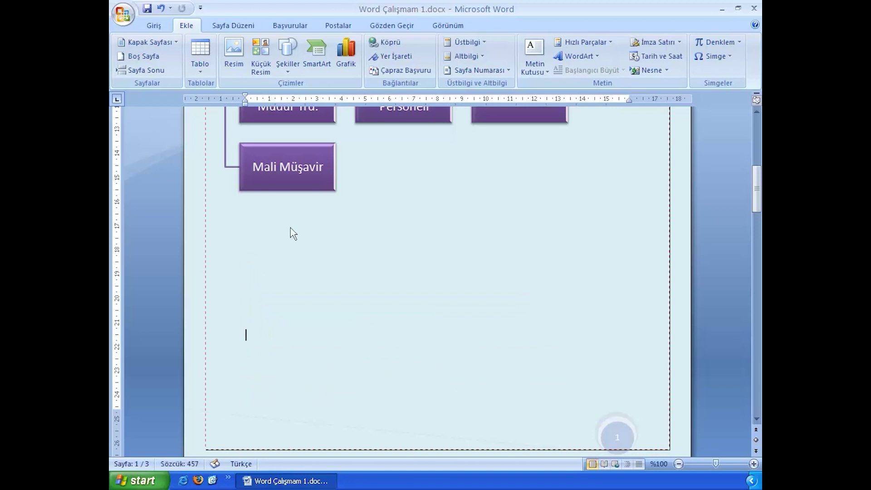
key(ctrl+z)
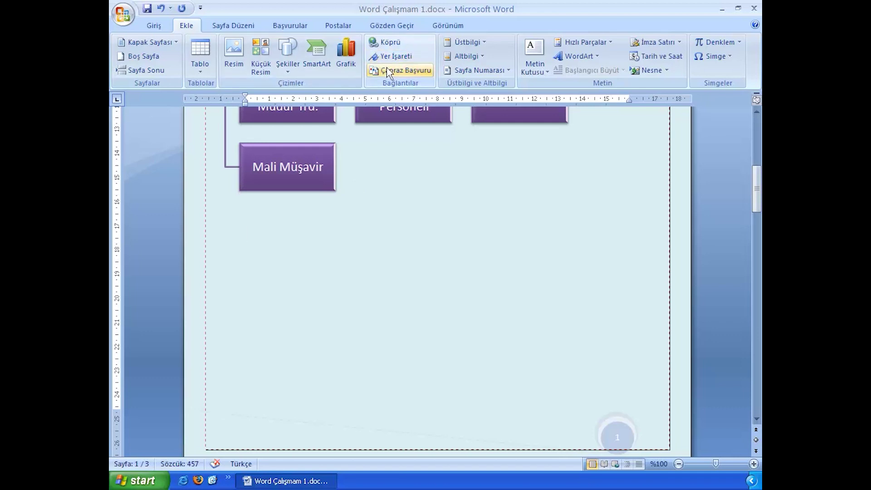
Scroll back up to review the org chart and the empty space below it
scroll(381, 254, up, 3)
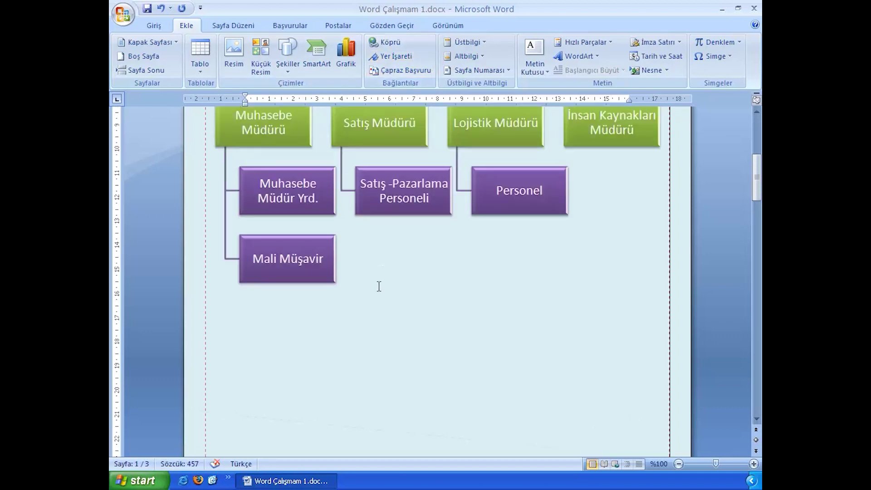
scroll(379, 285, up, 3)
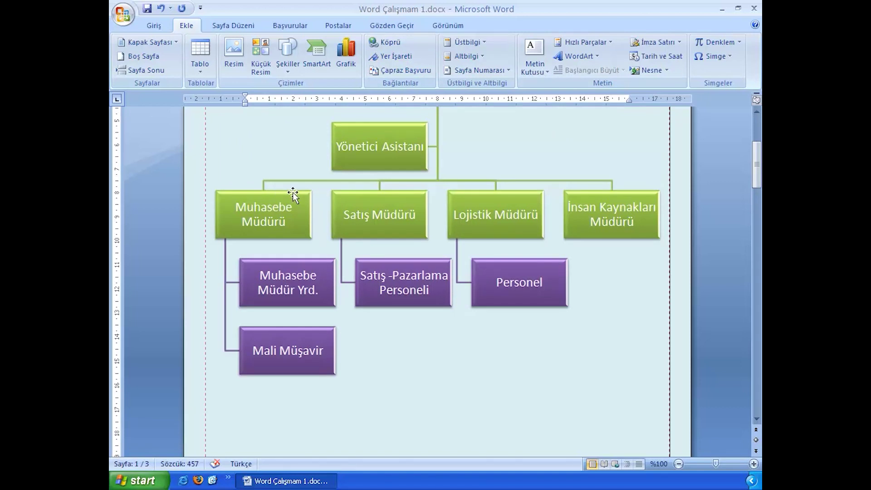
mouse_move(757, 165)
mouse_down()
mouse_move(756, 140)
mouse_move(756, 271)
mouse_move(753, 178)
mouse_move(759, 196)
mouse_up()
click(599, 297)
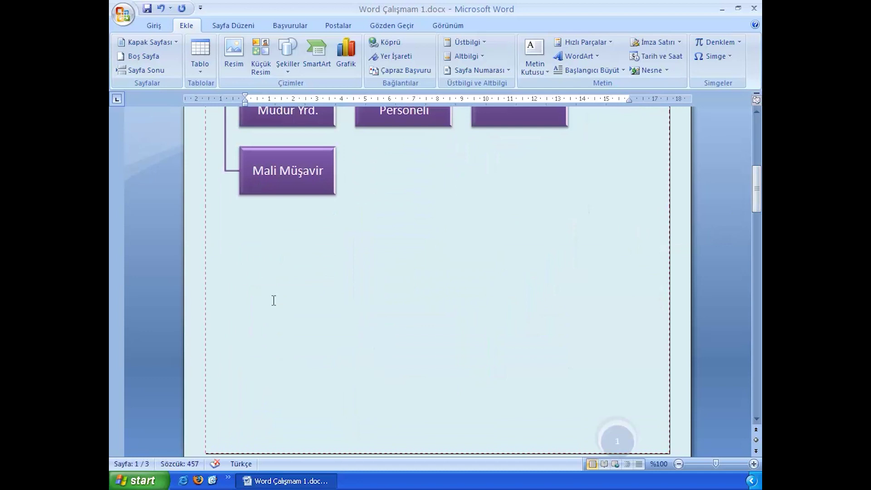
Scroll past page 2 to the college enrollment table on page 3
click(271, 231)
scroll(257, 282, down, 5)
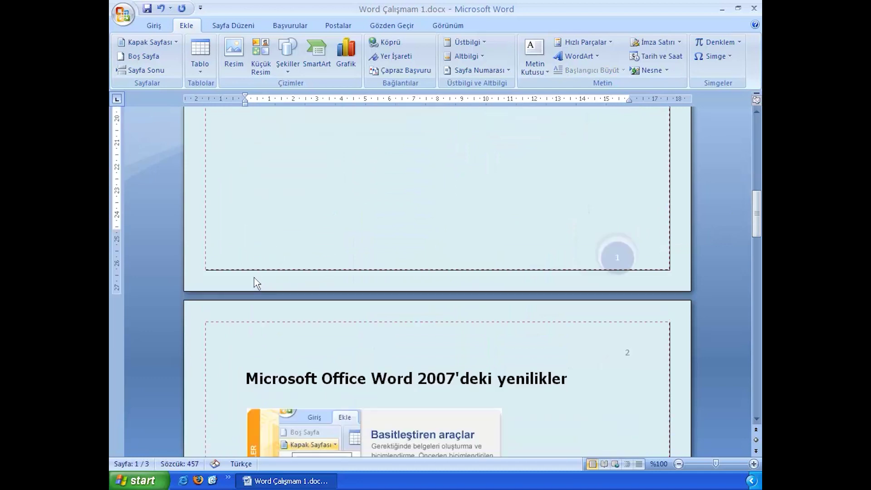
drag(758, 234, 759, 382)
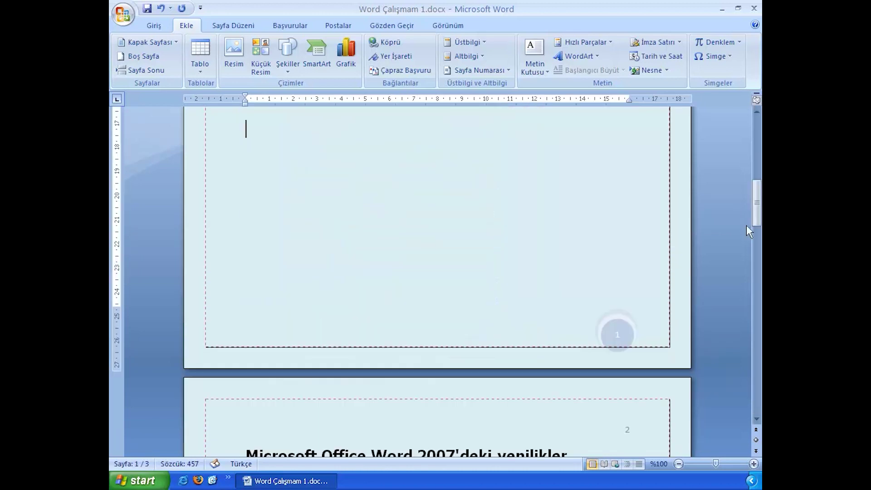
drag(757, 190, 757, 185)
drag(758, 154, 760, 365)
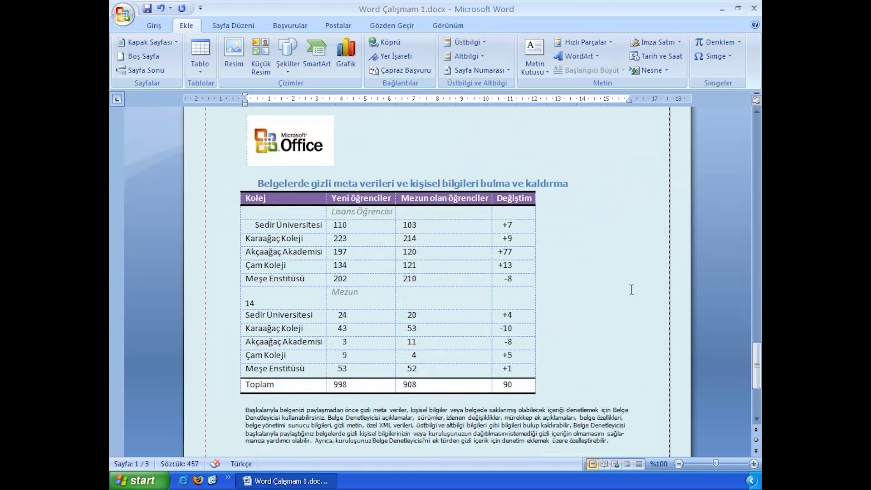
click(236, 187)
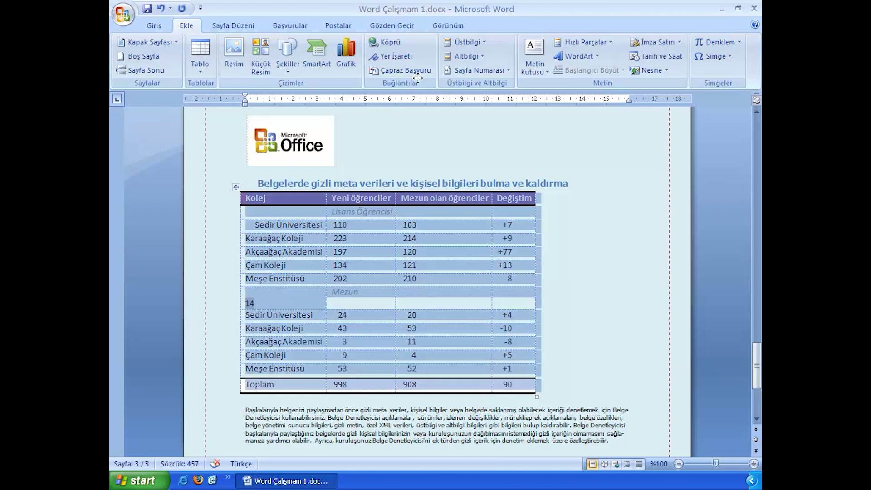
click(385, 55)
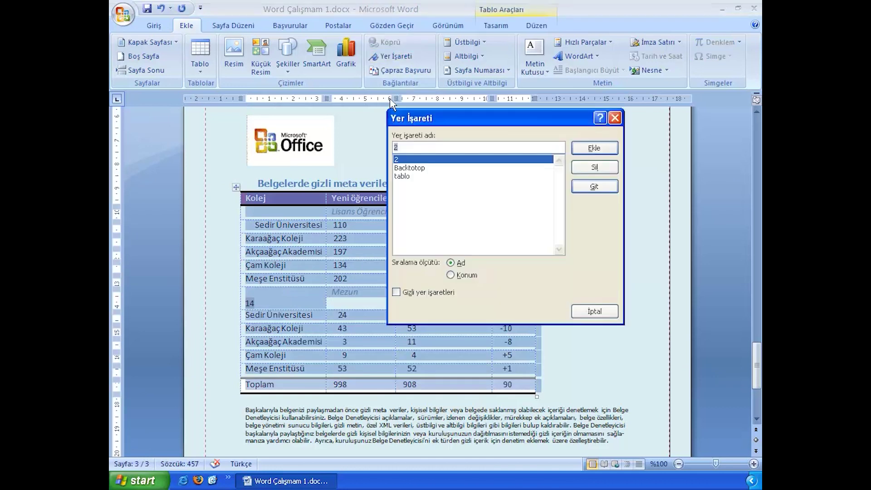
text(tablo)
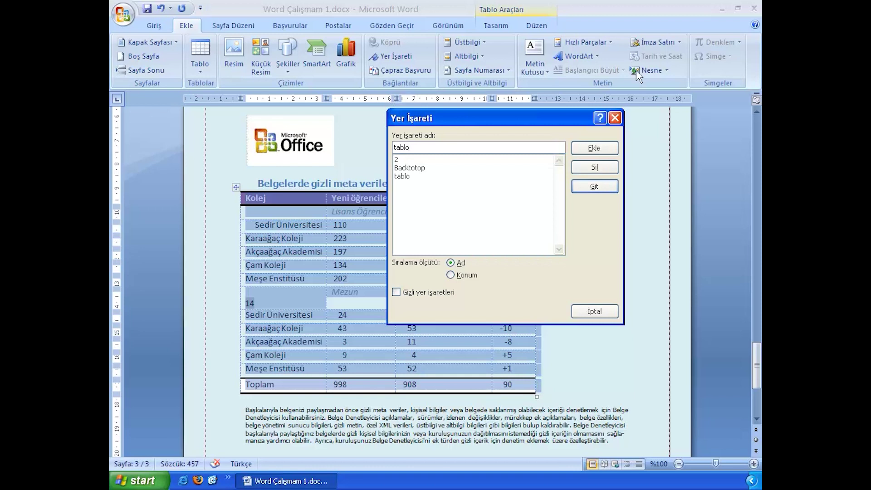
click(598, 148)
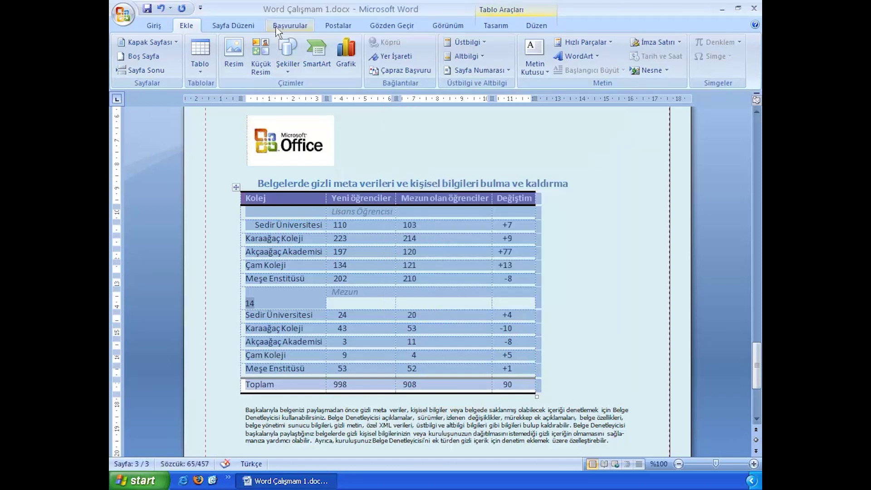
click(390, 67)
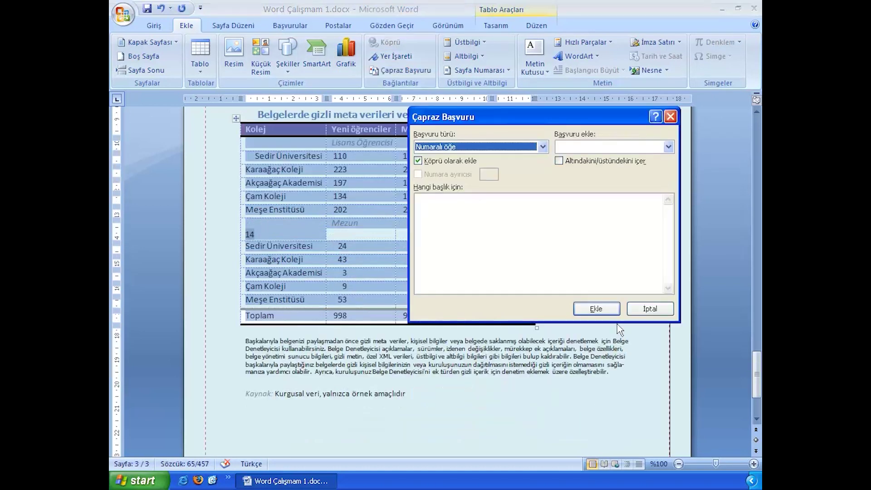
click(653, 310)
click(391, 56)
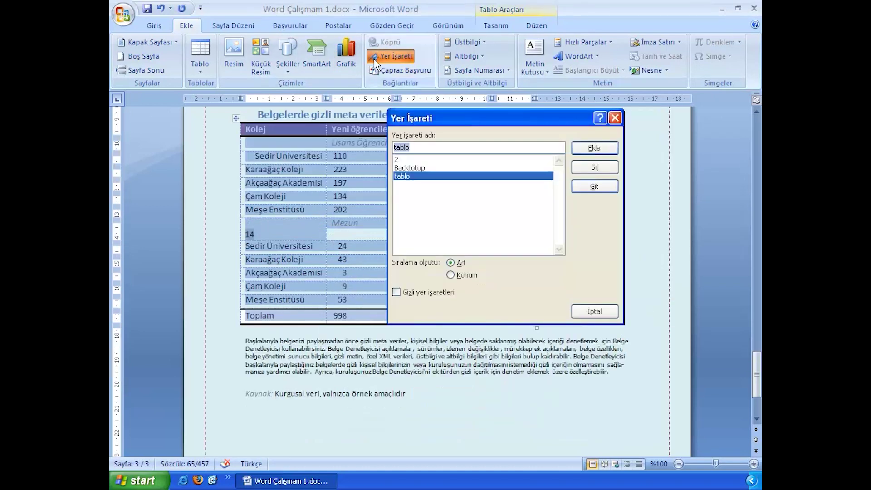
click(465, 274)
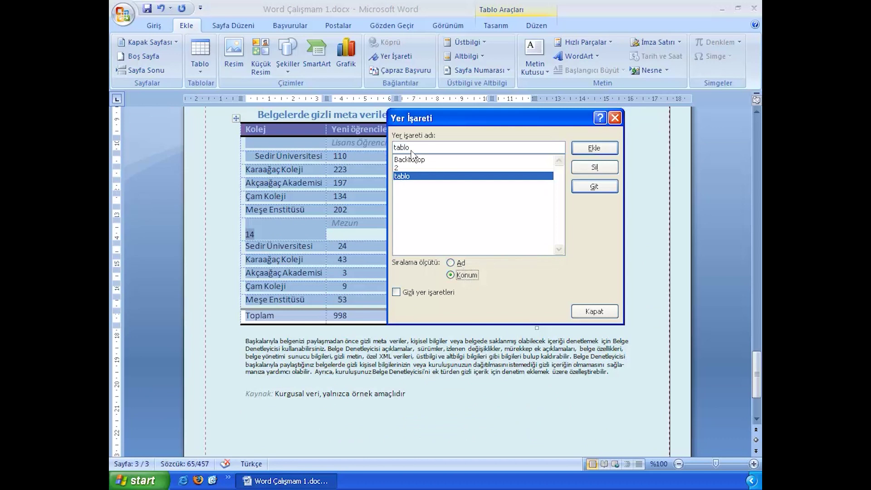
click(461, 264)
click(582, 312)
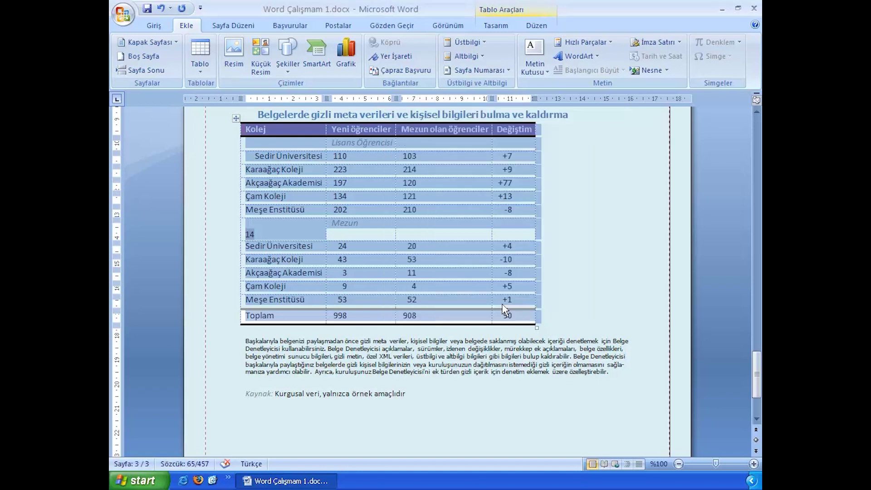
drag(756, 365, 751, 143)
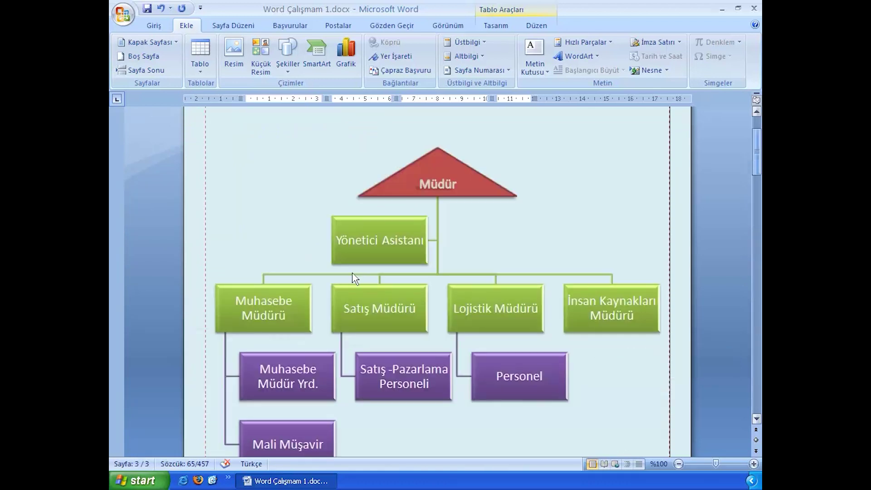
Bring up Çapraz Başvuru with the cursor in the blank area under Mali Müşavir
mouse_move(756, 153)
mouse_down()
mouse_move(755, 188)
mouse_move(738, 204)
mouse_up()
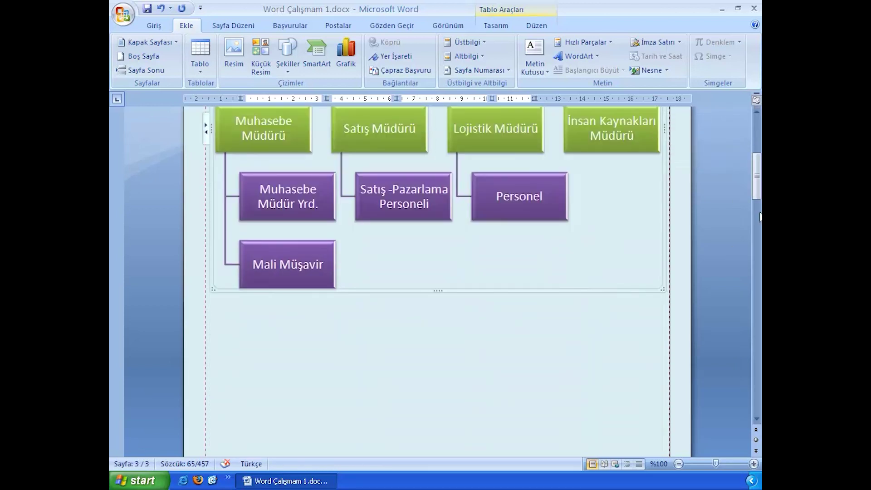
scroll(276, 327, down, 5)
click(245, 325)
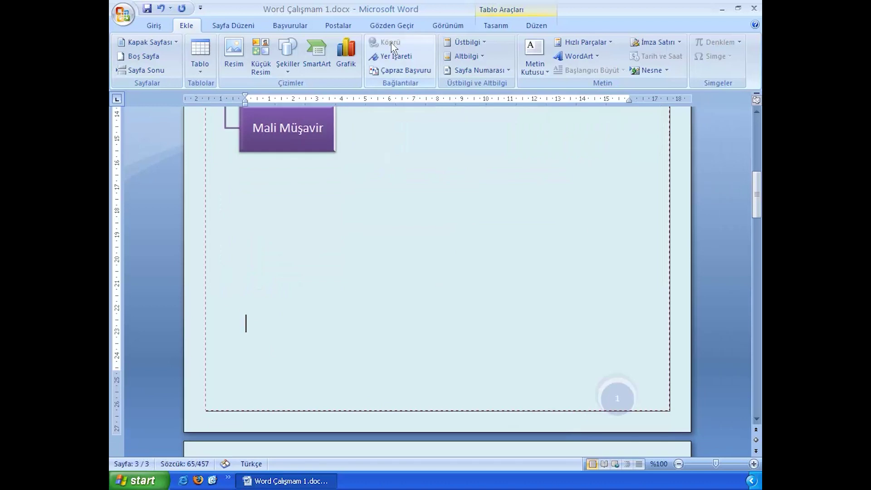
click(393, 71)
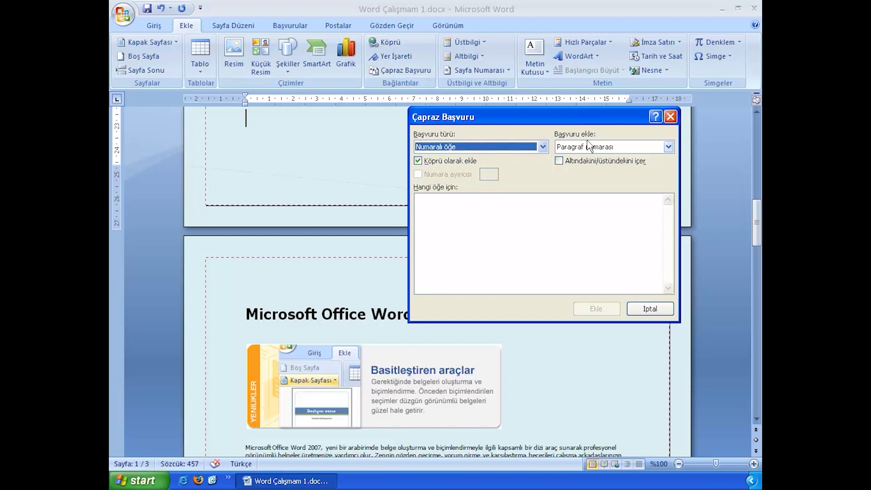
Try the Başvuru türü and Başvuru ekle lists, choosing Sayfa numarası
drag(562, 118, 578, 77)
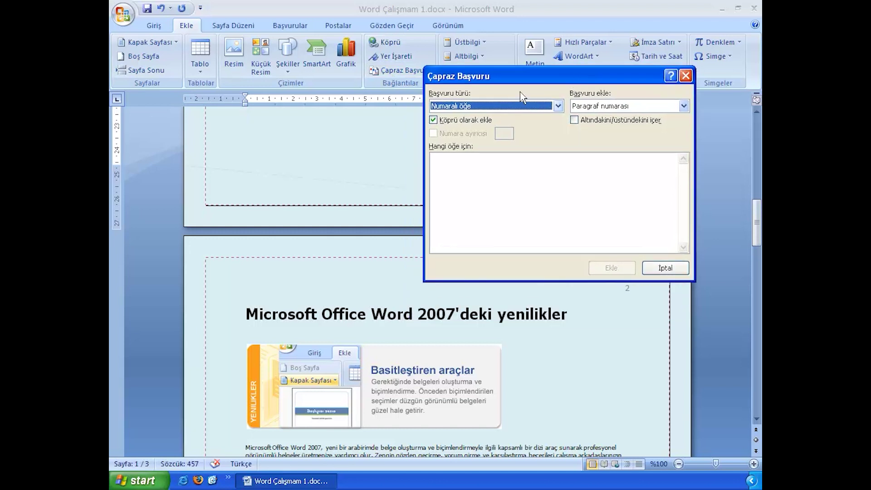
click(468, 105)
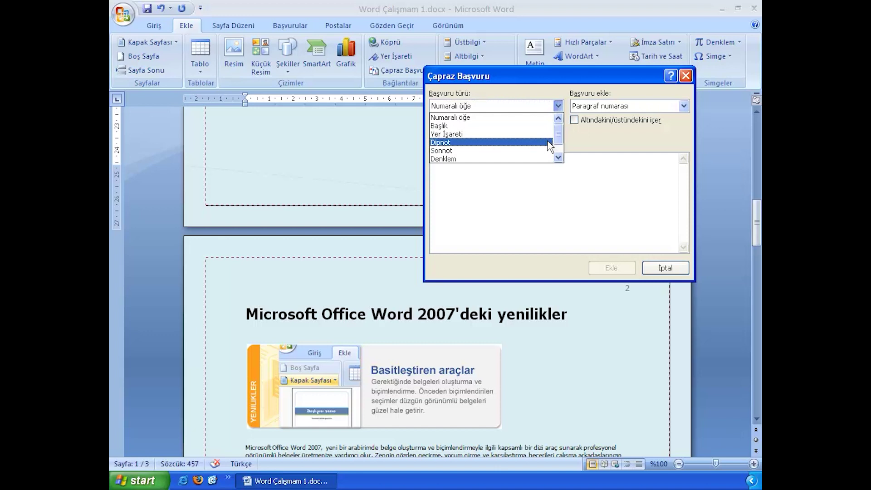
drag(559, 130, 561, 104)
click(635, 106)
click(615, 114)
click(601, 110)
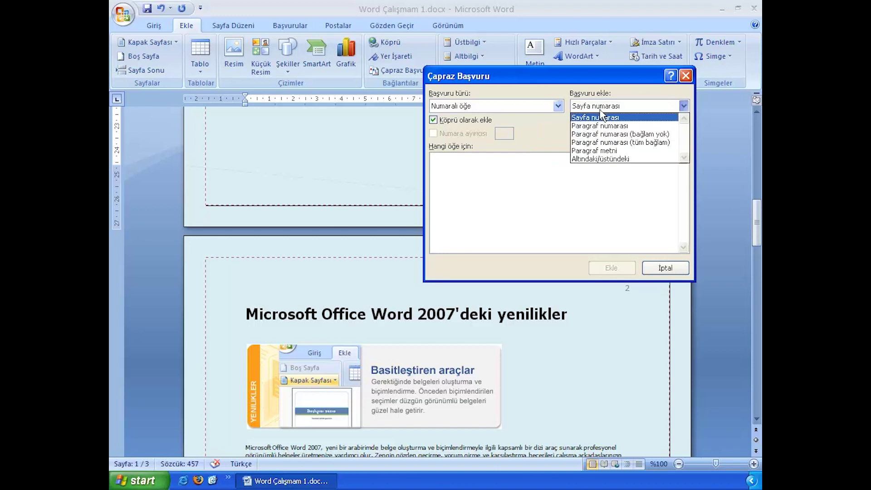
click(601, 113)
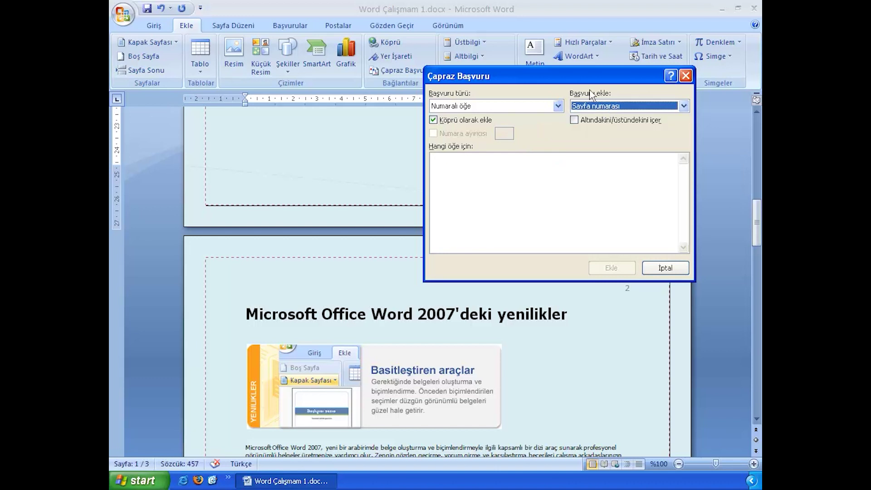
click(602, 105)
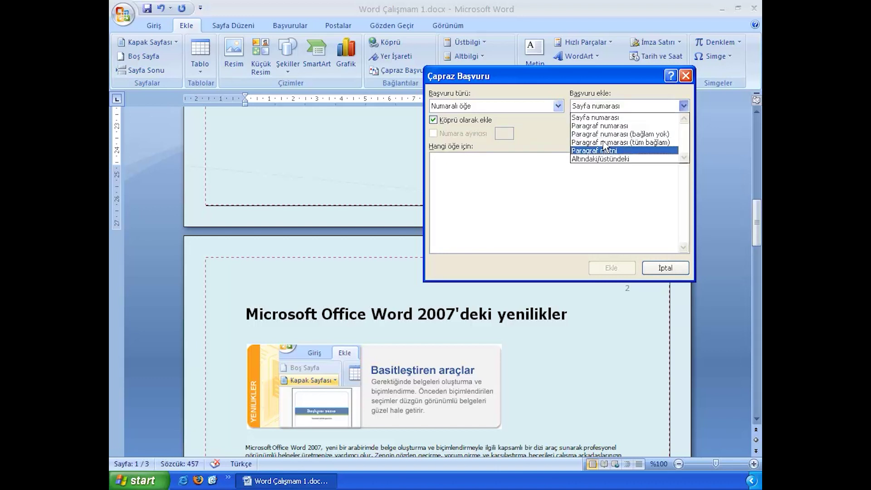
click(533, 116)
Keep Sayfa numarası selected, then cancel the cross-reference without inserting anything
click(519, 108)
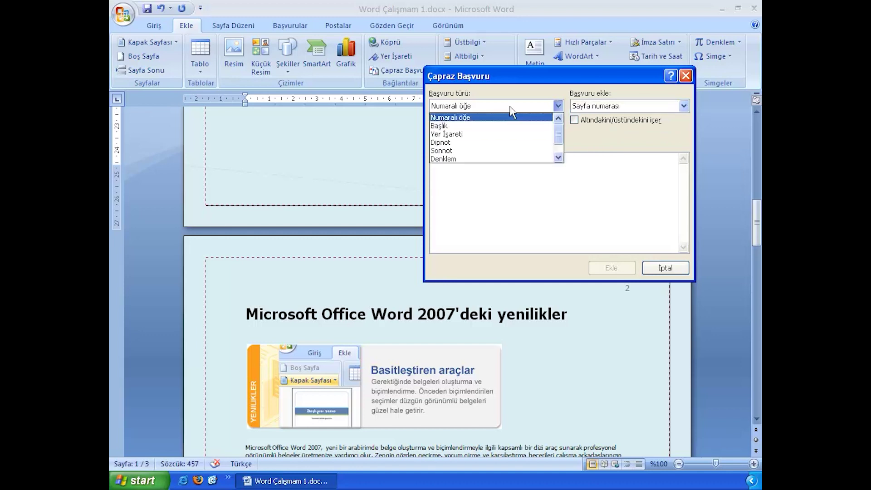
click(509, 106)
click(621, 107)
click(622, 117)
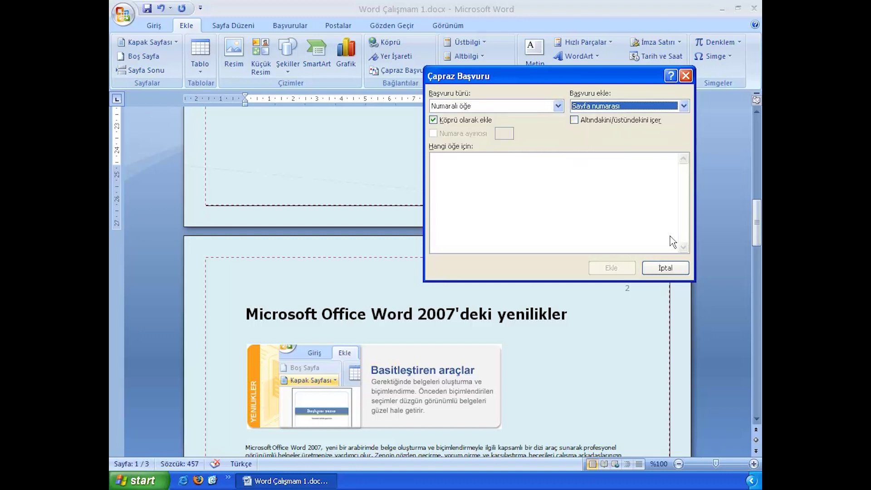
click(666, 268)
scroll(360, 158, up, 3)
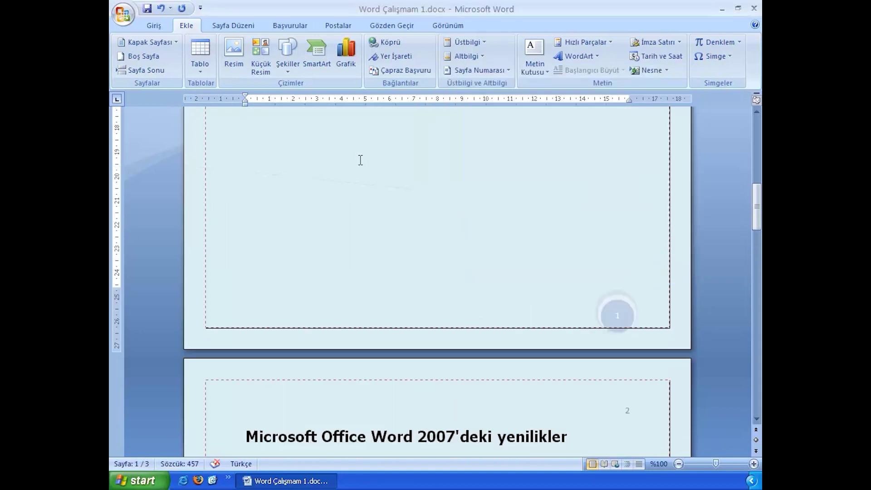
scroll(361, 159, up, 3)
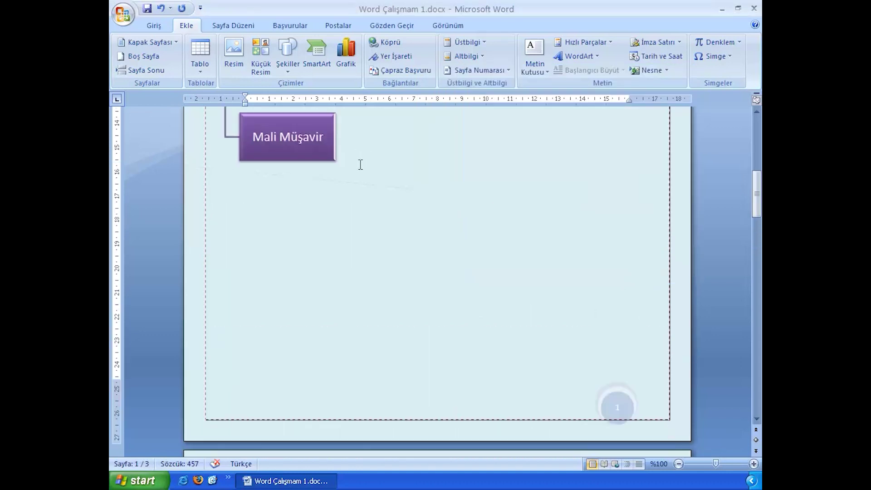
Insert a Başlık cross-reference to 'Önceden biçimlendirilmiş öğeleri birkaç tıklatmayla ekleme' below the chart
click(249, 269)
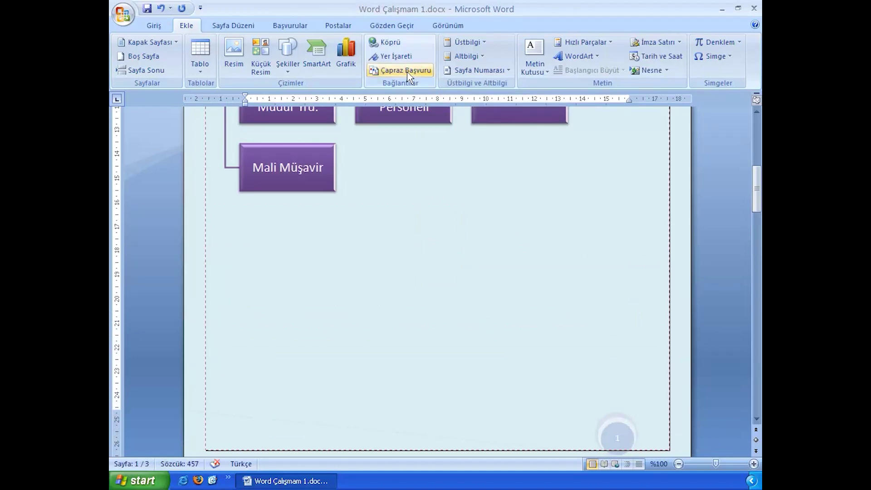
click(405, 69)
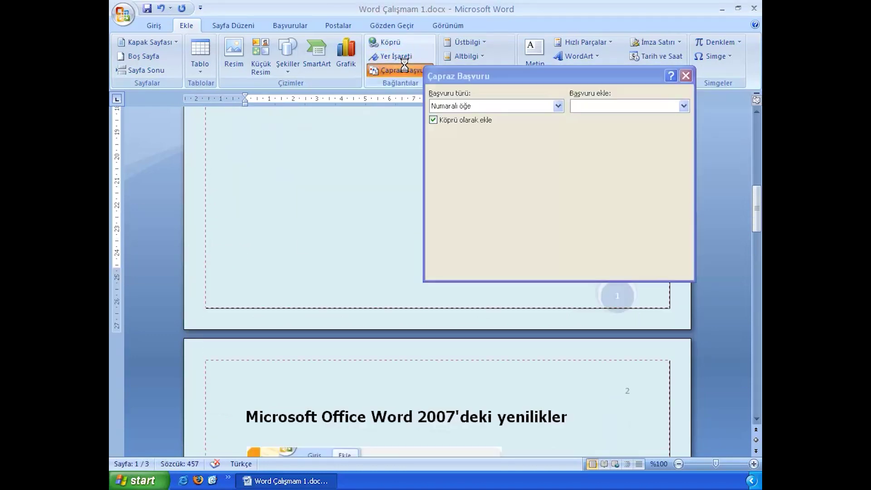
click(489, 106)
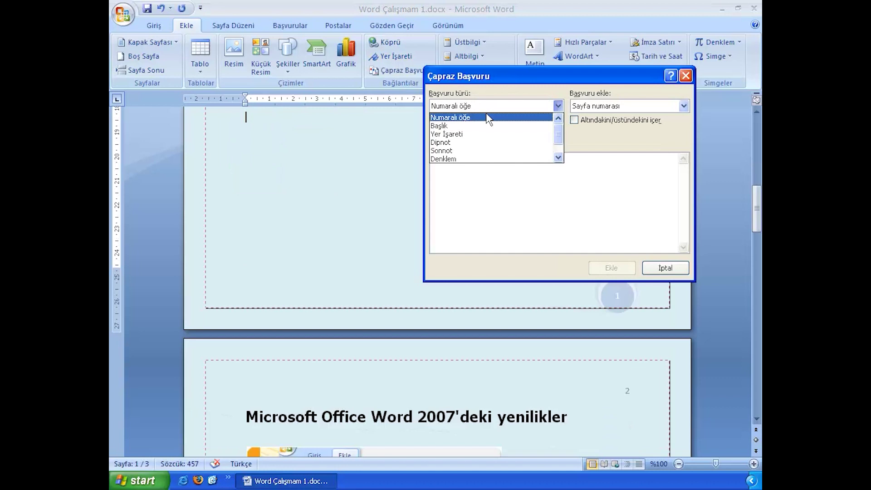
click(486, 127)
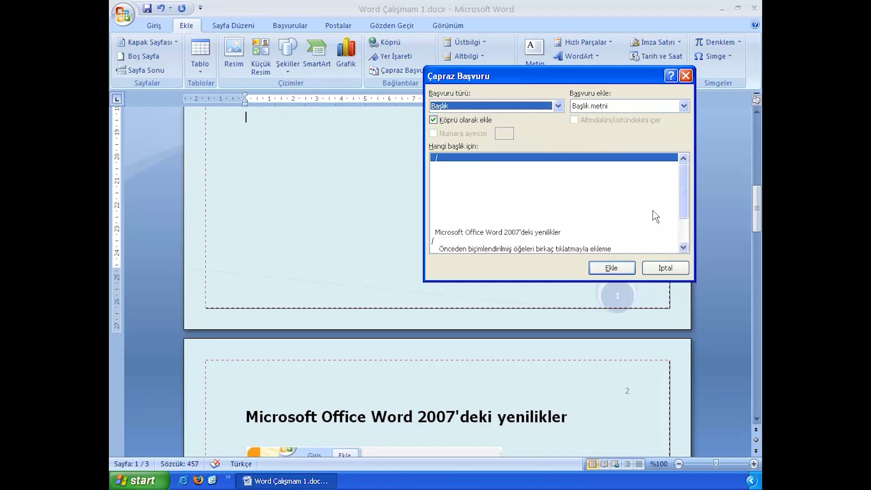
scroll(658, 227, down, 2)
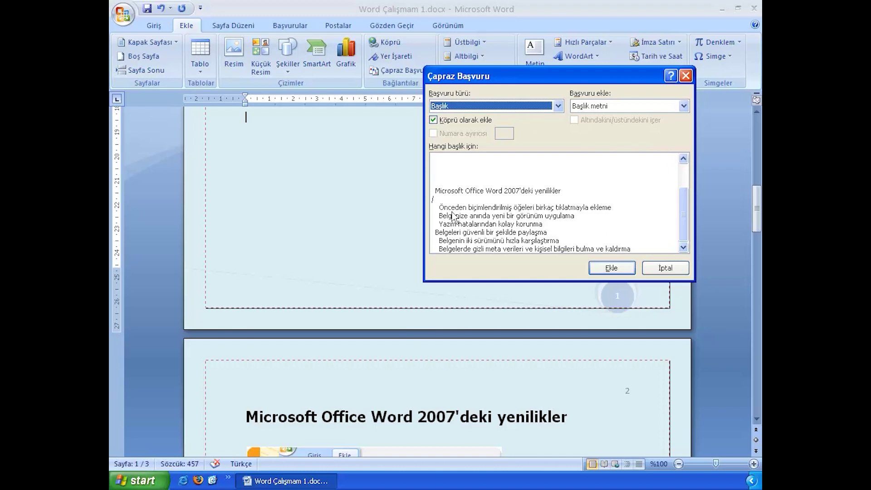
click(458, 208)
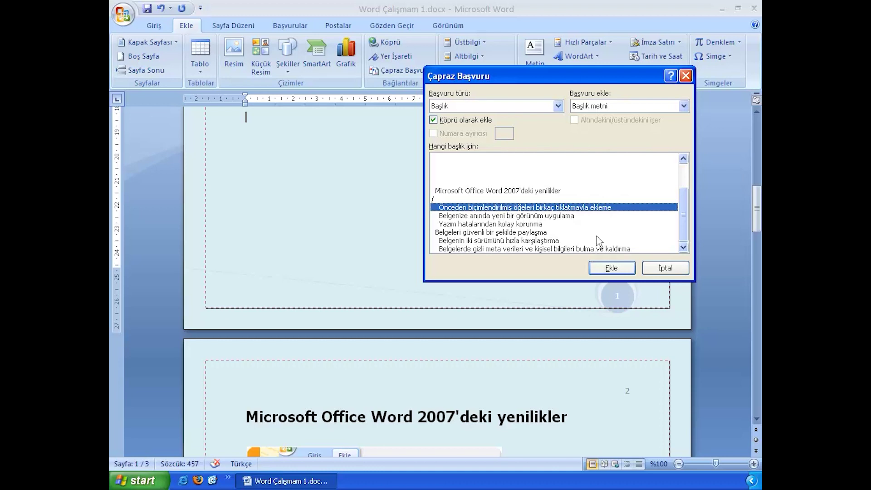
click(631, 270)
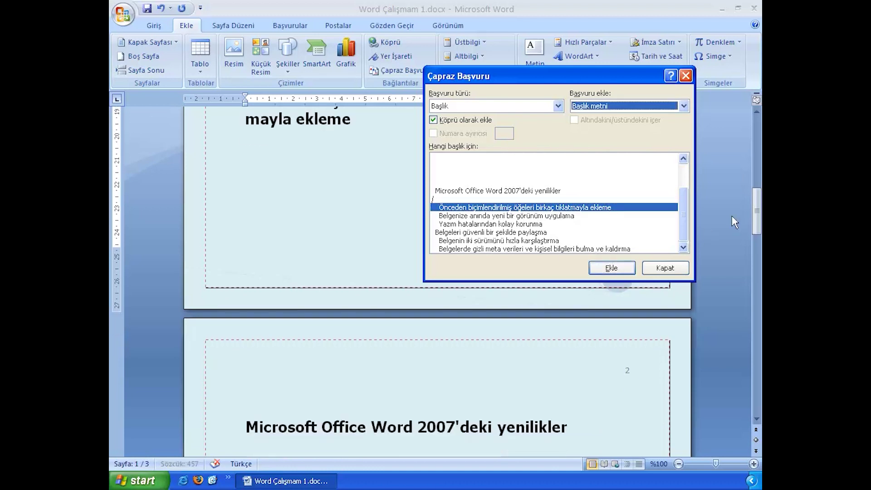
Move the dialog aside and switch the reference type from tables to bookmarks
mouse_move(756, 213)
mouse_down()
mouse_move(756, 188)
mouse_move(758, 339)
mouse_move(758, 194)
mouse_up()
drag(632, 78, 655, 18)
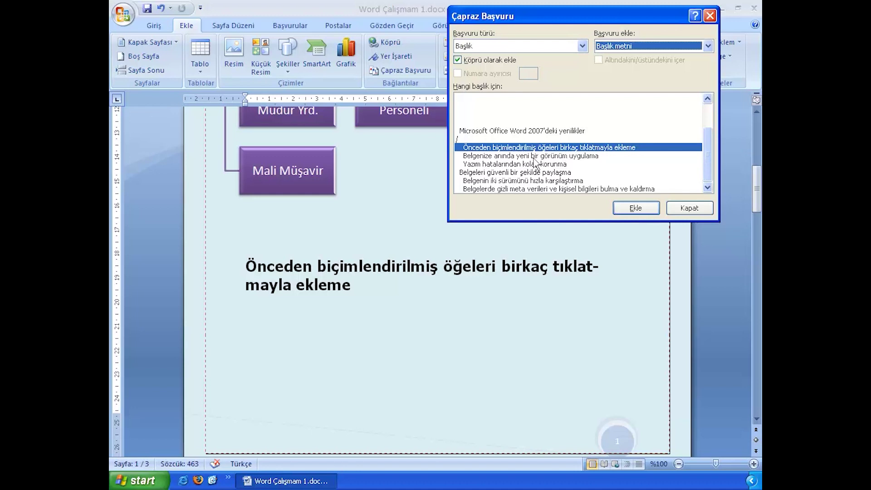
click(508, 47)
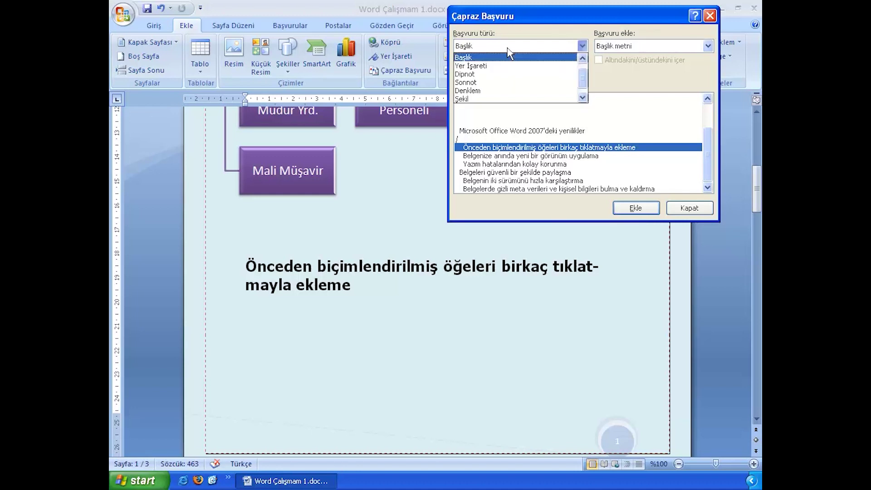
scroll(502, 85, down, 1)
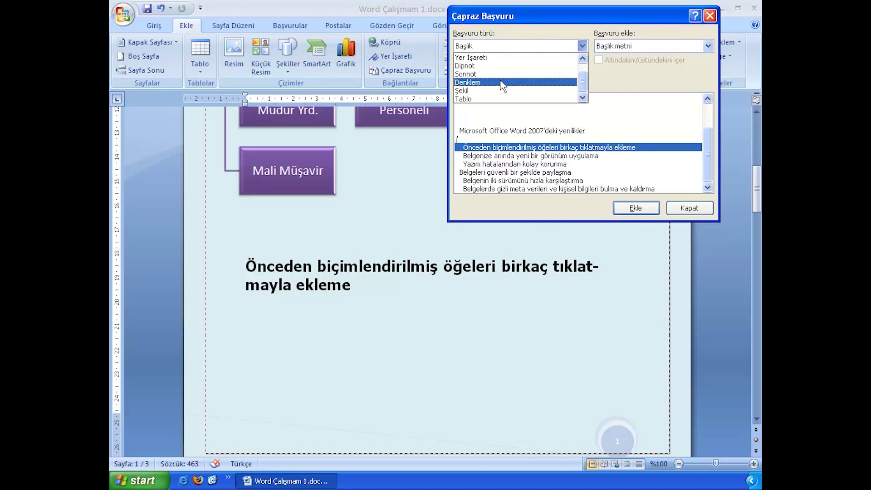
click(502, 99)
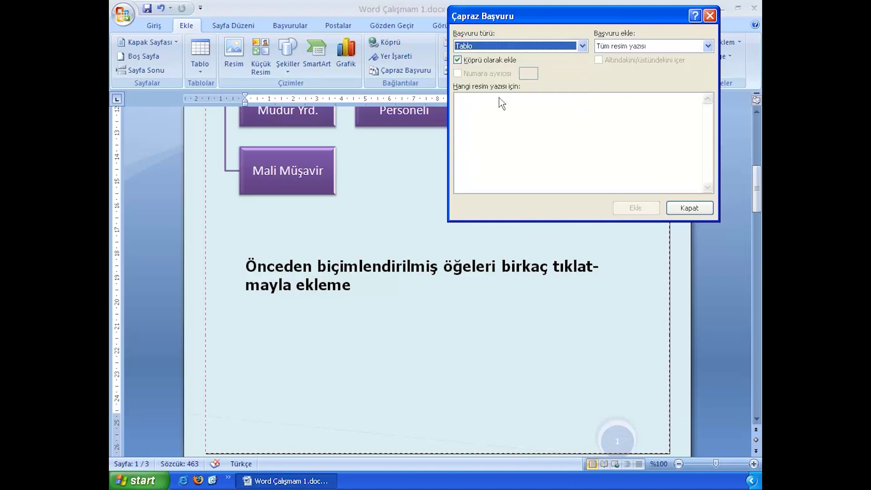
click(580, 46)
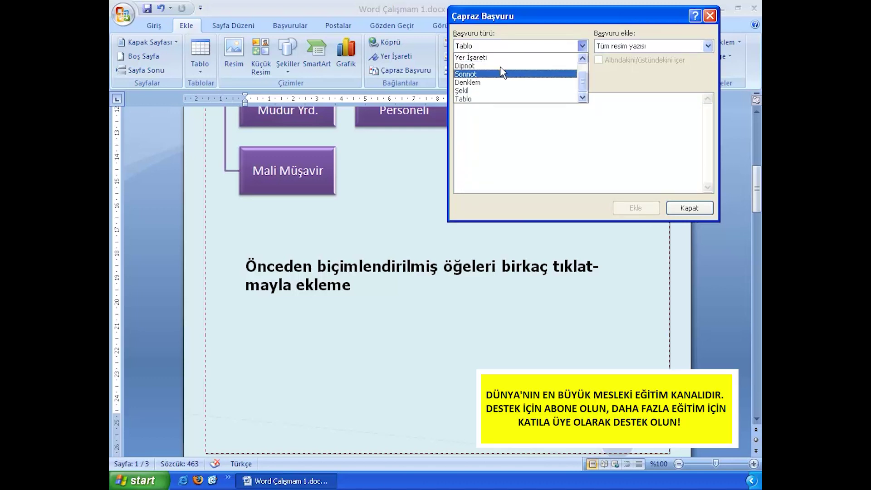
scroll(499, 77, up, 2)
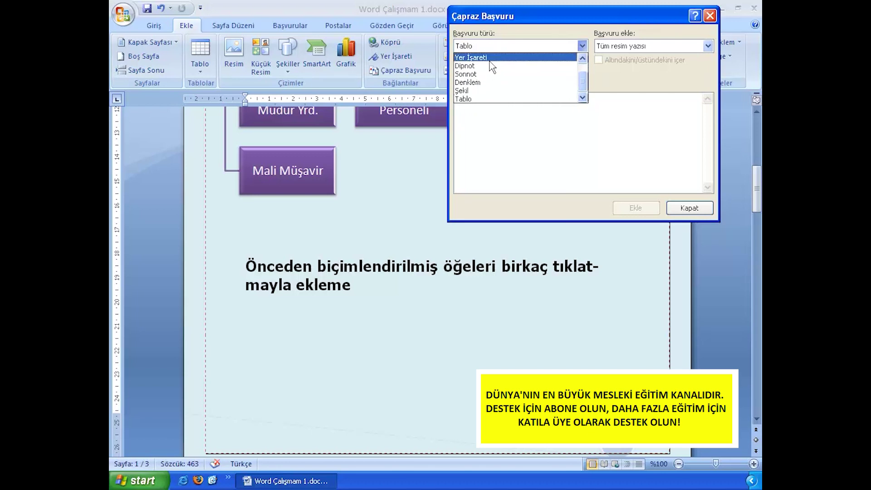
click(491, 74)
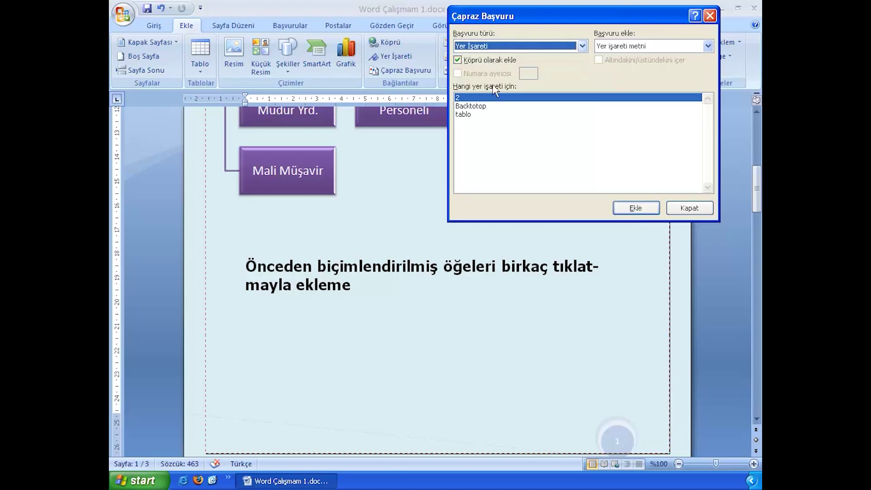
Insert a cross-reference to the 'tablo' bookmark
drag(517, 16, 540, 21)
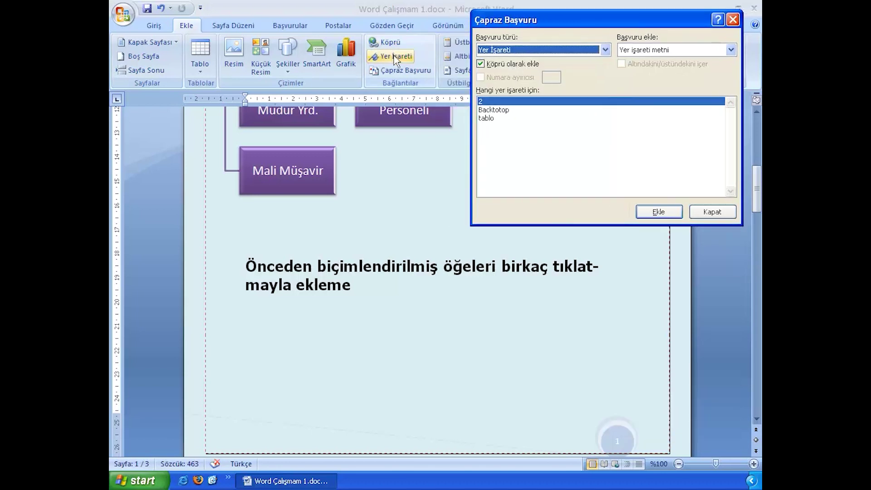
click(498, 119)
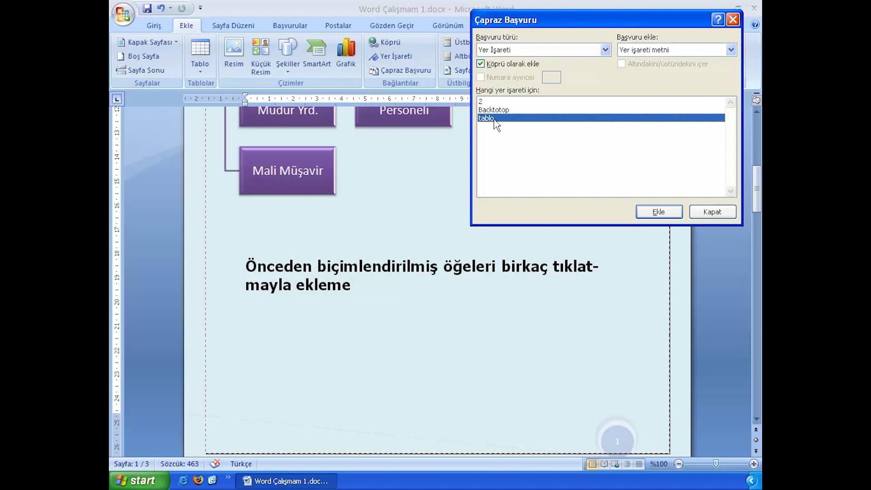
click(639, 211)
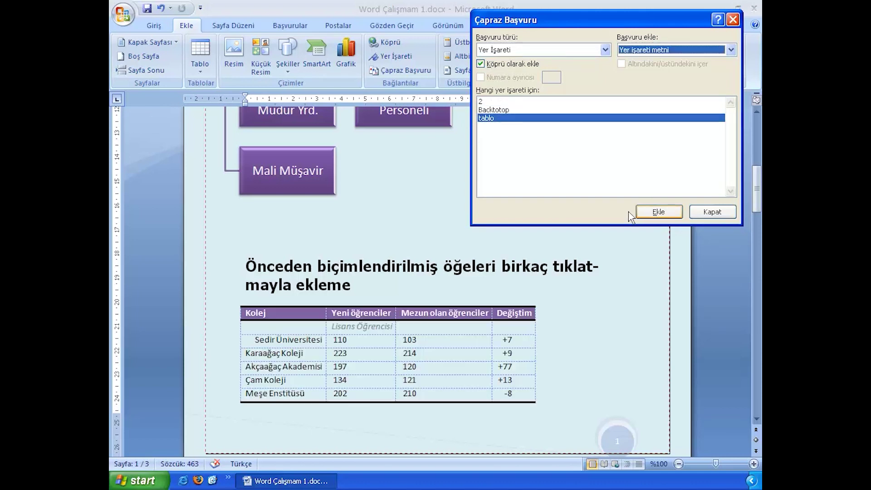
mouse_move(756, 207)
mouse_down()
mouse_move(759, 253)
mouse_move(755, 188)
mouse_up()
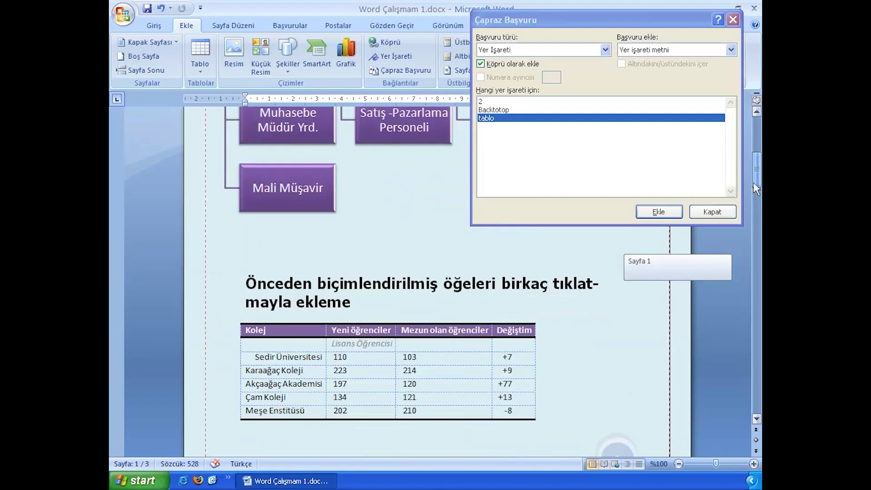
Scroll through the pages to check the inserted table, then close Çapraz Başvuru
drag(754, 186, 755, 225)
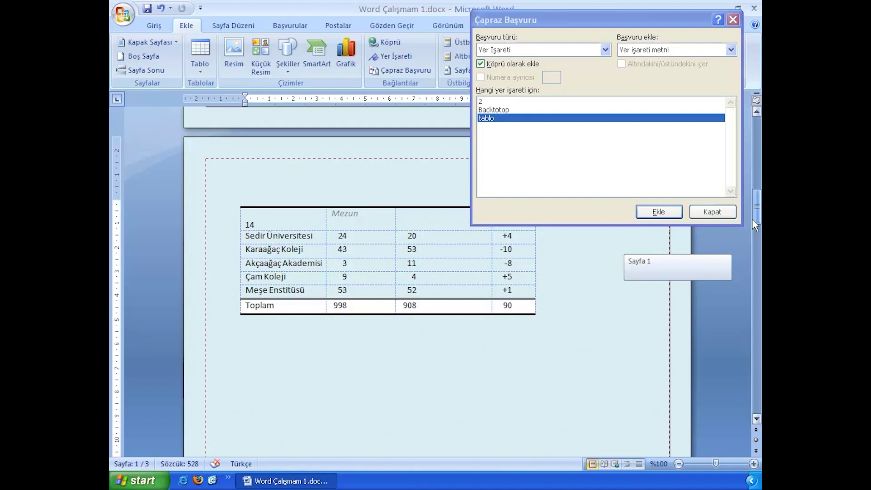
mouse_move(755, 224)
mouse_down()
mouse_move(754, 186)
mouse_move(751, 250)
mouse_up()
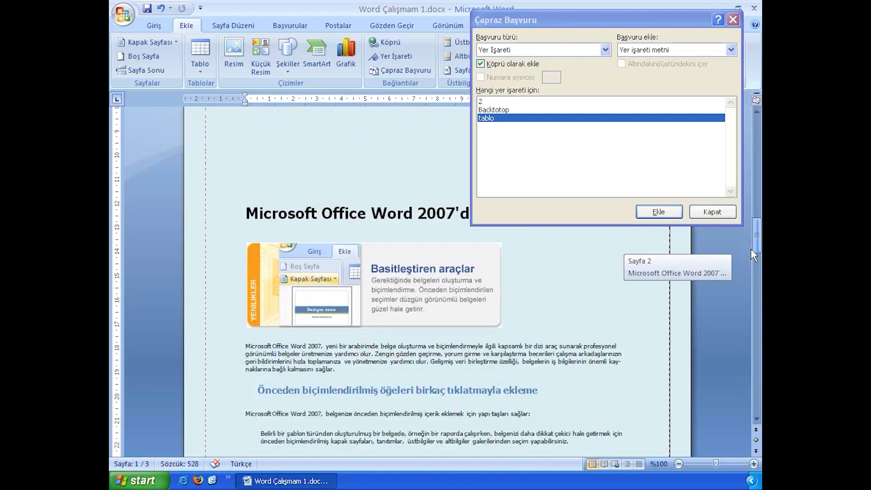
click(712, 214)
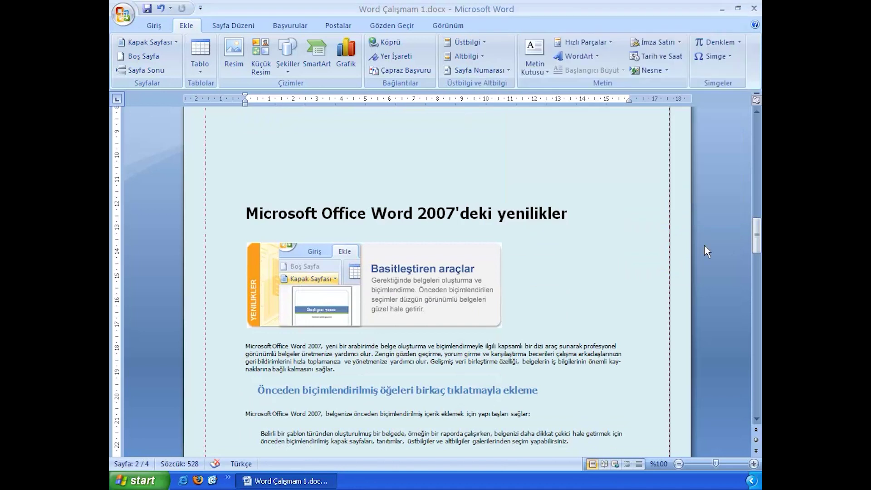
Undo the inserted table and heading, returning the document to 3 pages
mouse_move(756, 241)
mouse_down()
mouse_move(760, 247)
mouse_move(760, 238)
mouse_up()
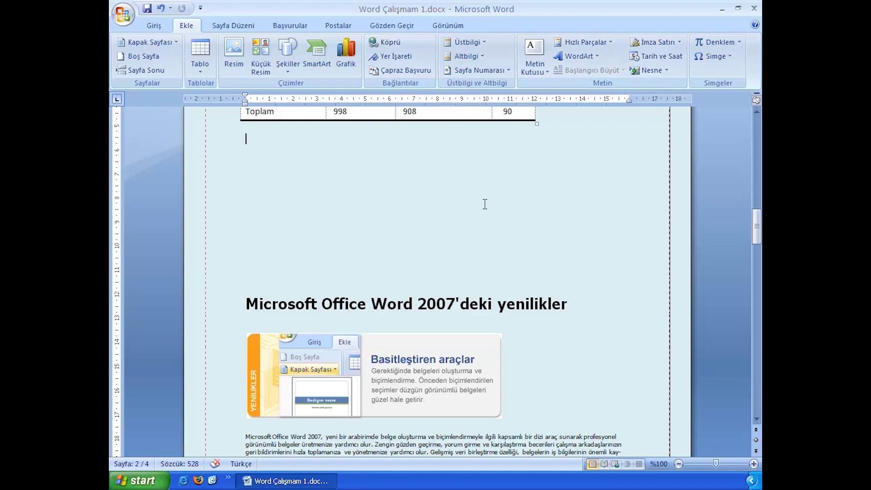
scroll(484, 204, up, 3)
scroll(458, 204, up, 3)
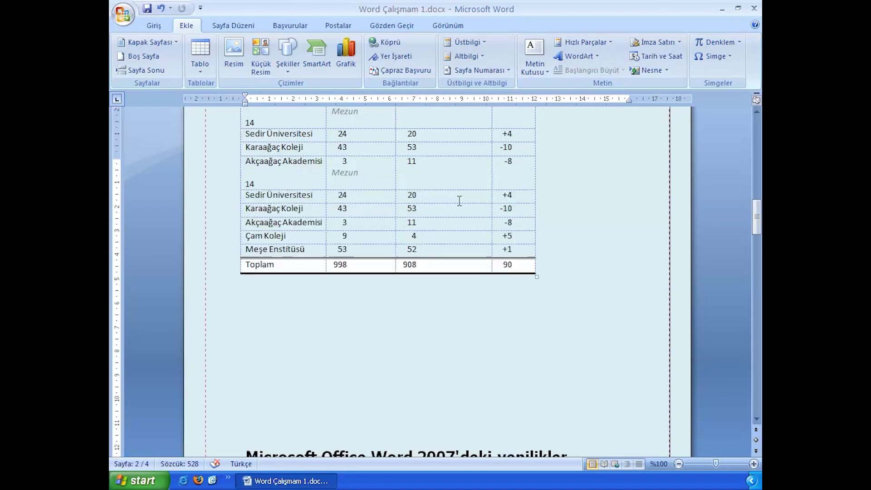
scroll(453, 204, up, 3)
scroll(455, 206, up, 4)
scroll(435, 195, up, 1)
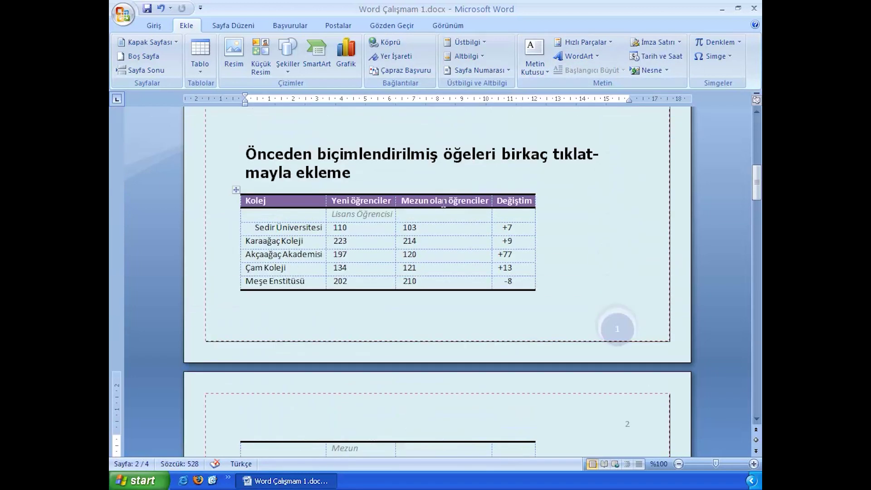
click(161, 9)
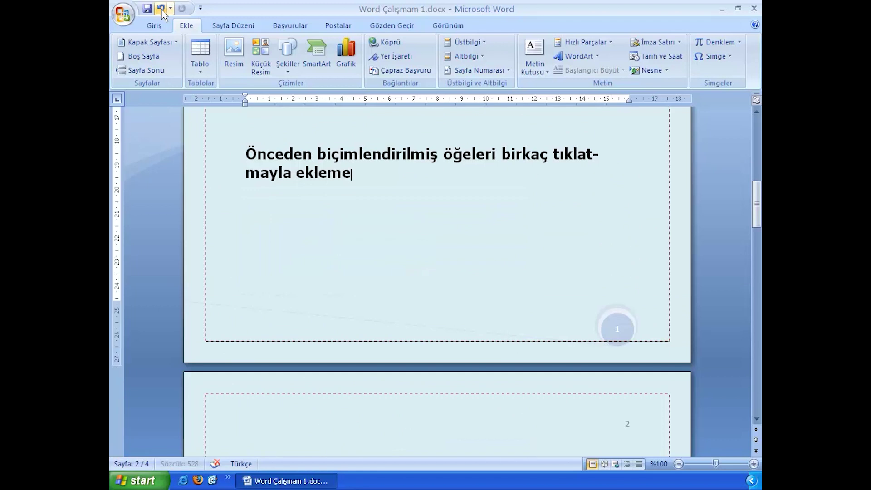
click(161, 9)
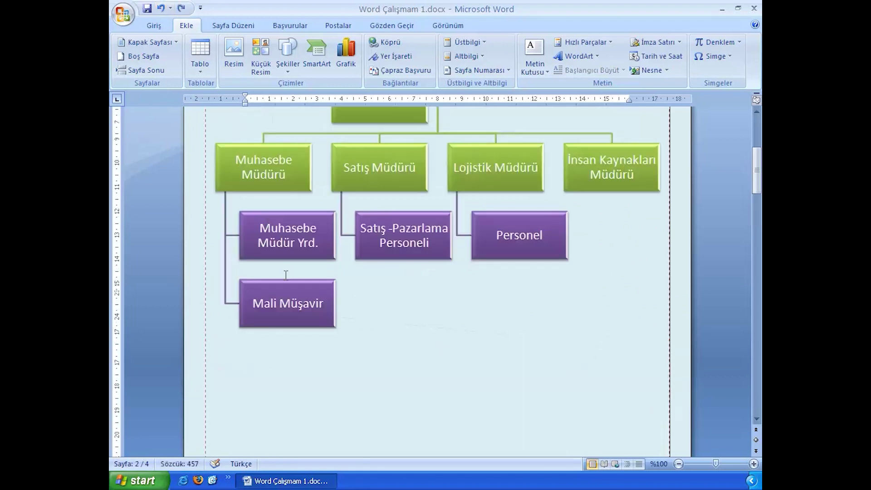
scroll(273, 368, down, 3)
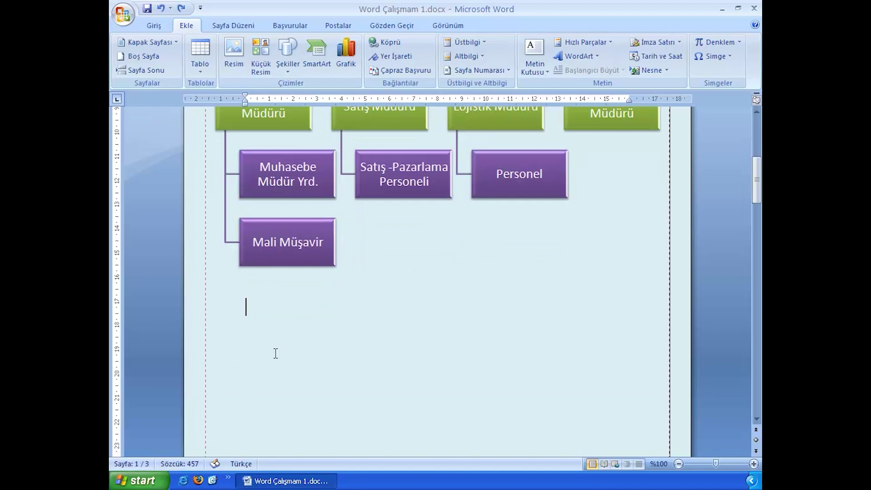
scroll(276, 353, down, 3)
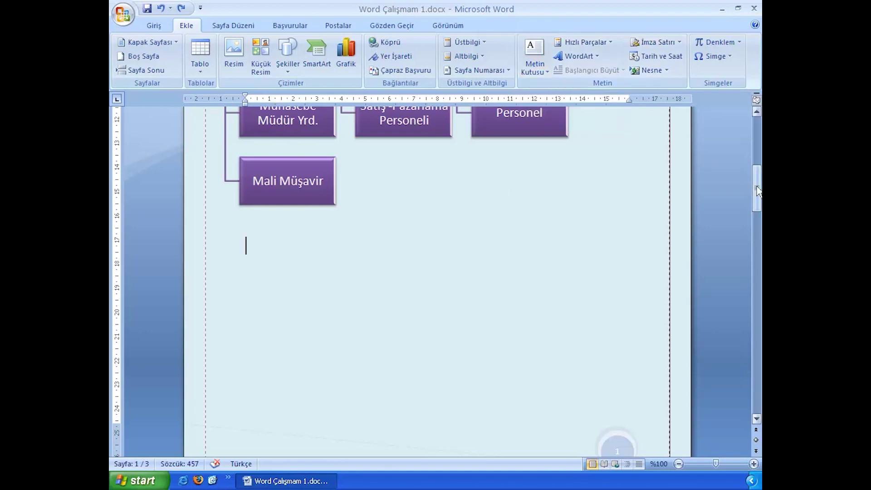
drag(757, 191, 749, 241)
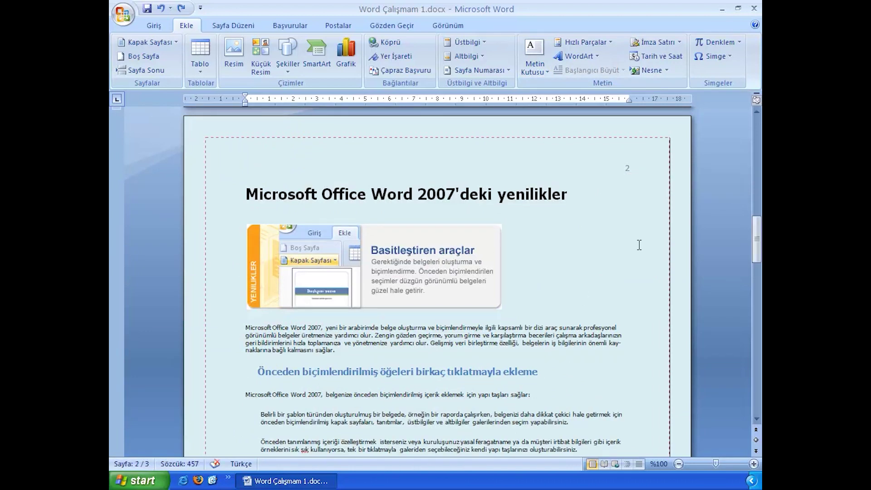
drag(760, 236, 757, 360)
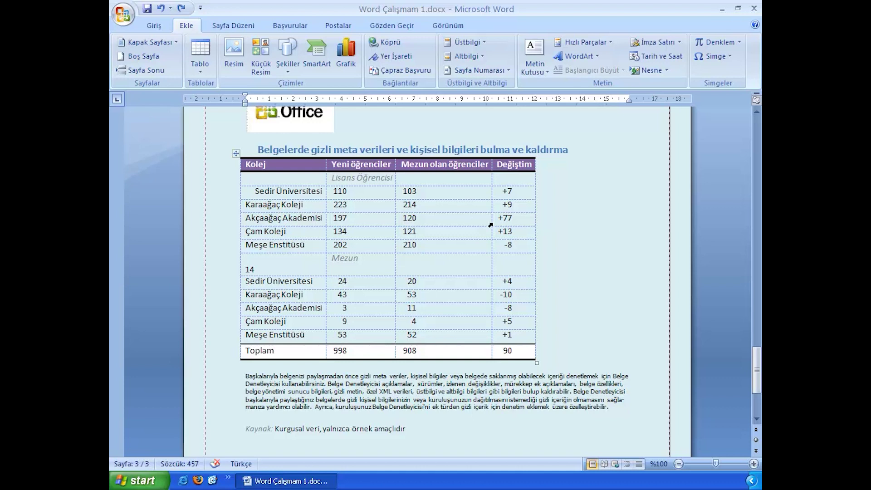
drag(757, 369, 736, 153)
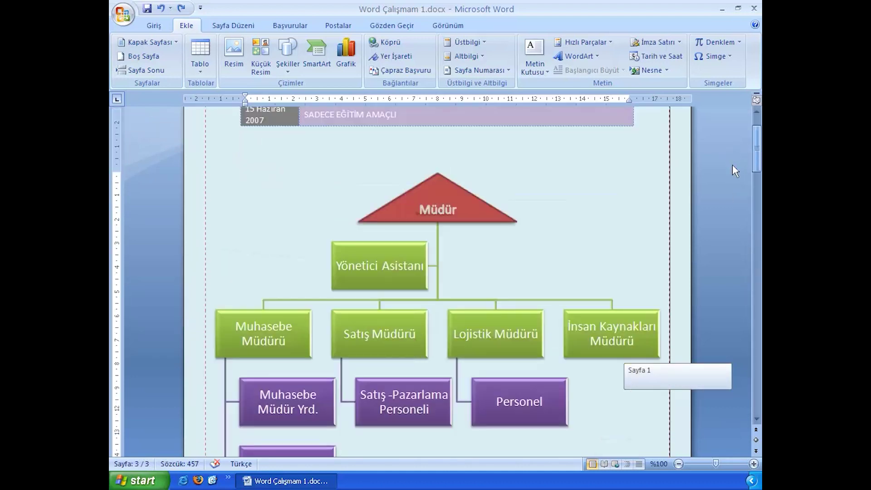
drag(730, 153, 734, 202)
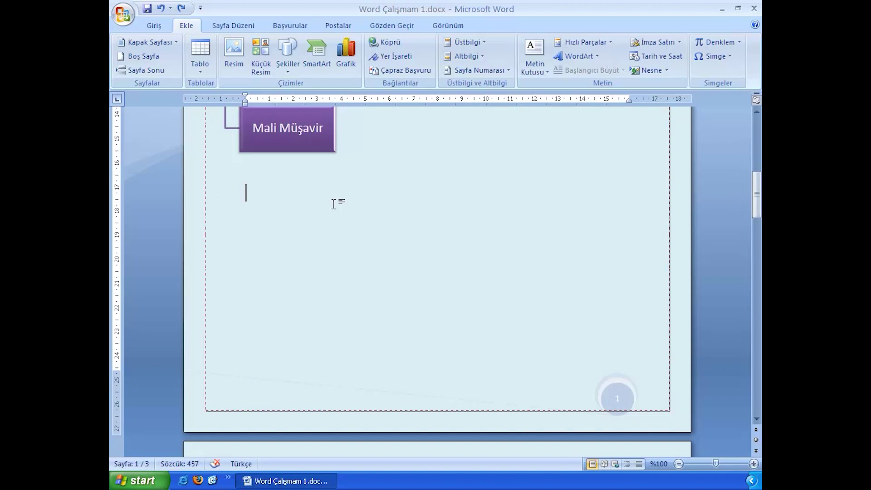
Browse the Metin Kutusu gallery, then choose Metin Kutusu Çiz to draw a custom box
click(542, 67)
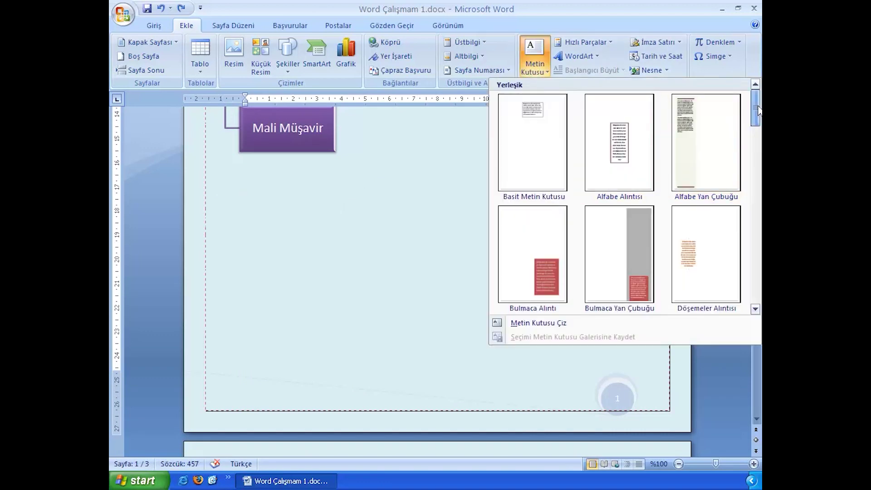
mouse_move(755, 119)
mouse_down()
mouse_move(755, 291)
mouse_move(760, 81)
mouse_up()
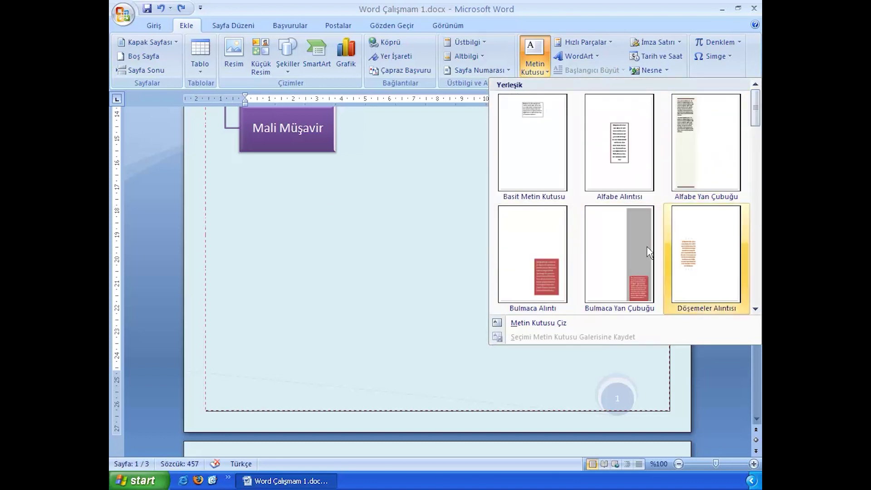
mouse_move(757, 113)
mouse_down()
mouse_move(761, 312)
mouse_move(744, 96)
mouse_up()
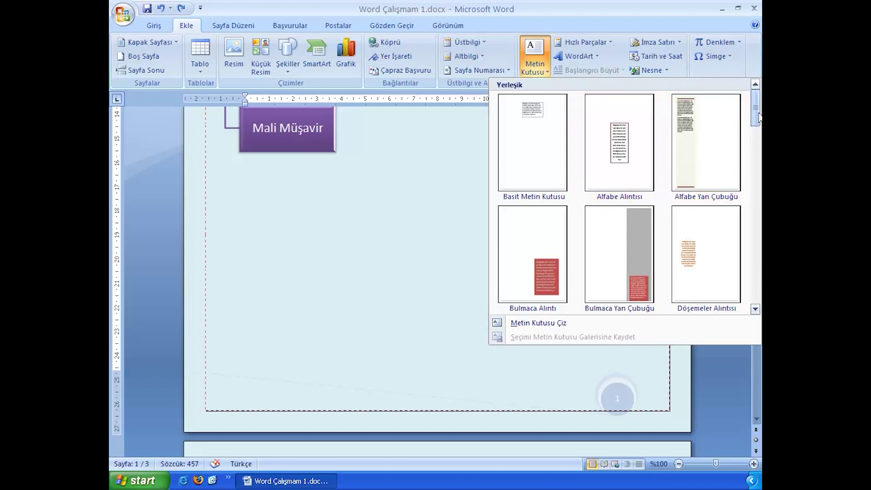
drag(758, 117, 759, 189)
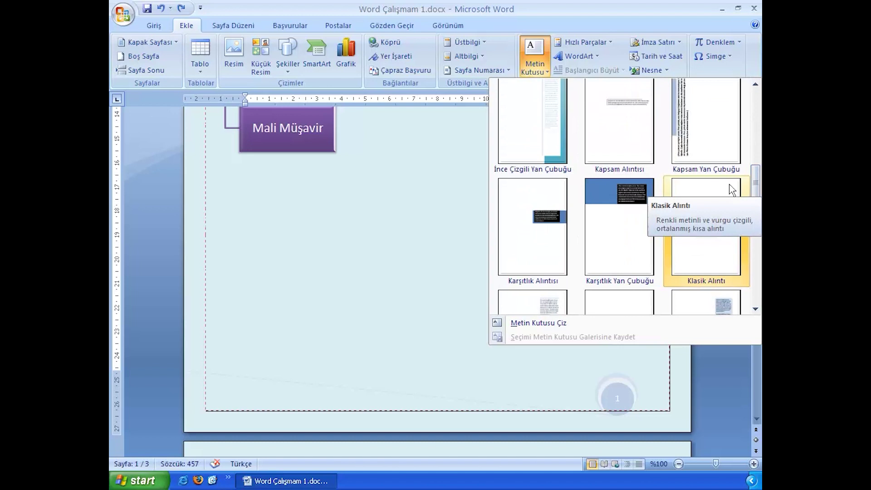
click(536, 323)
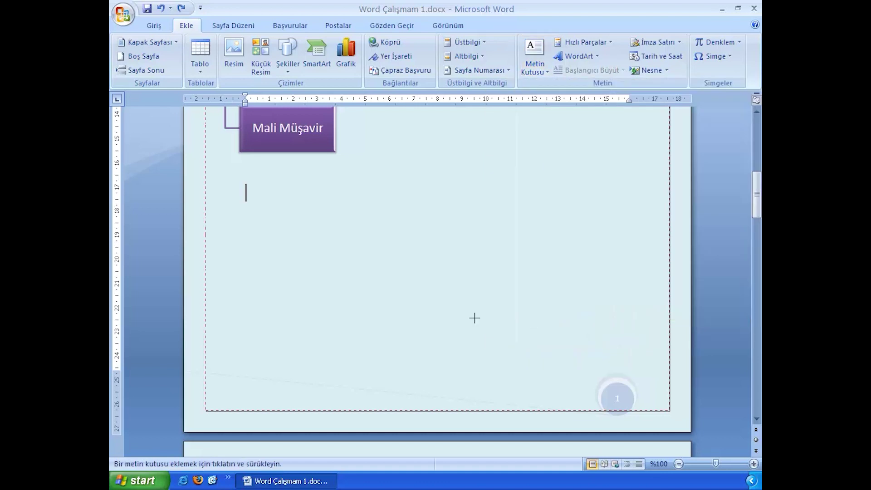
Draw a 3,81 × 4,58 cm text box in the blank area below the org chart
mouse_move(254, 201)
mouse_down()
mouse_move(248, 194)
mouse_move(358, 286)
mouse_up()
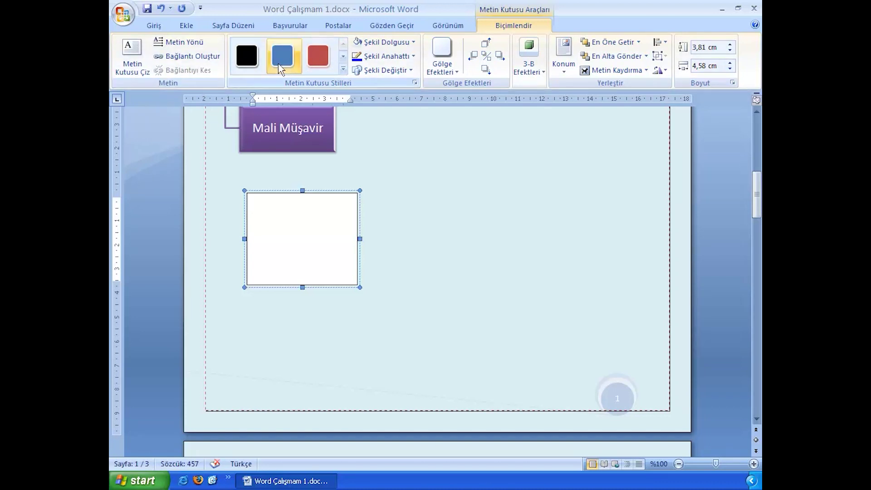
key(ctrl+v)
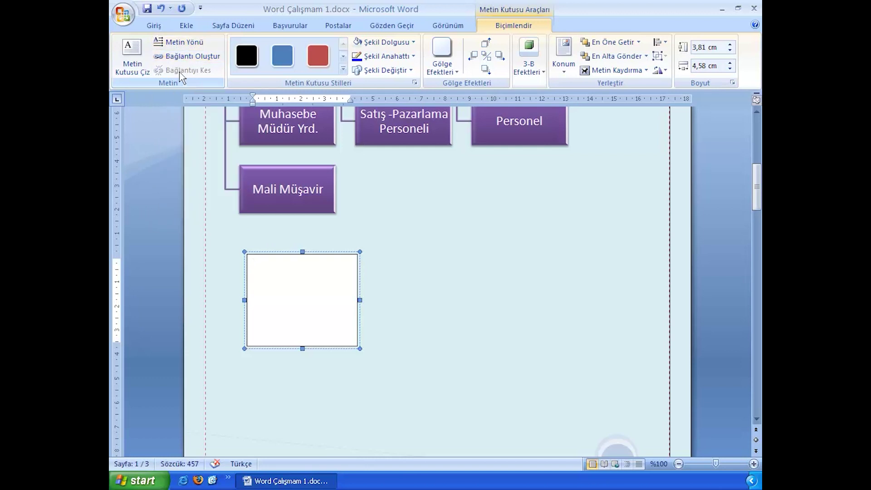
Draw a wider second text box right of the first, then type 'Test Amaçlı' in the left box
click(130, 61)
mouse_move(392, 269)
mouse_down()
mouse_move(468, 303)
mouse_move(529, 356)
mouse_up()
key(Escape)
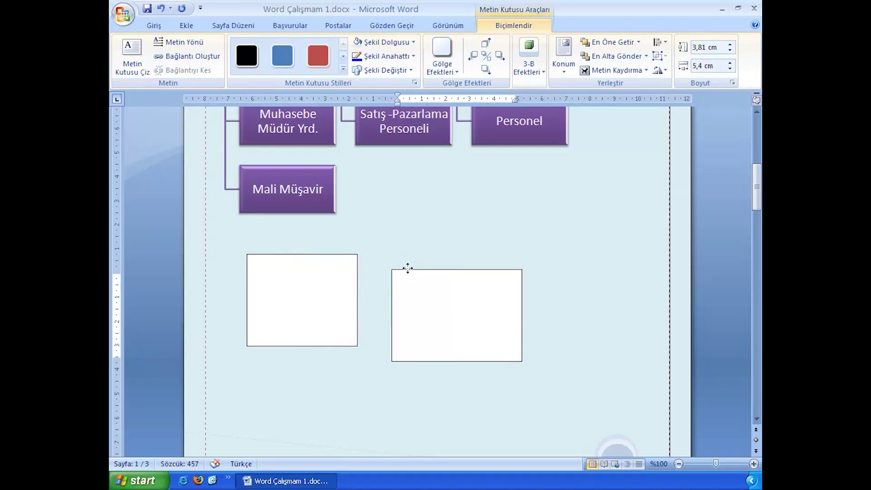
drag(408, 268, 407, 259)
click(275, 286)
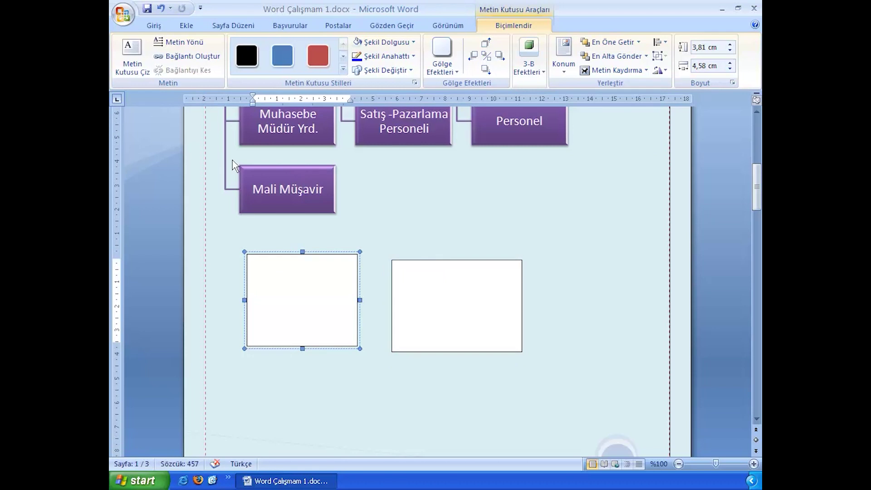
text(Tes)
text(t Amaçlı)
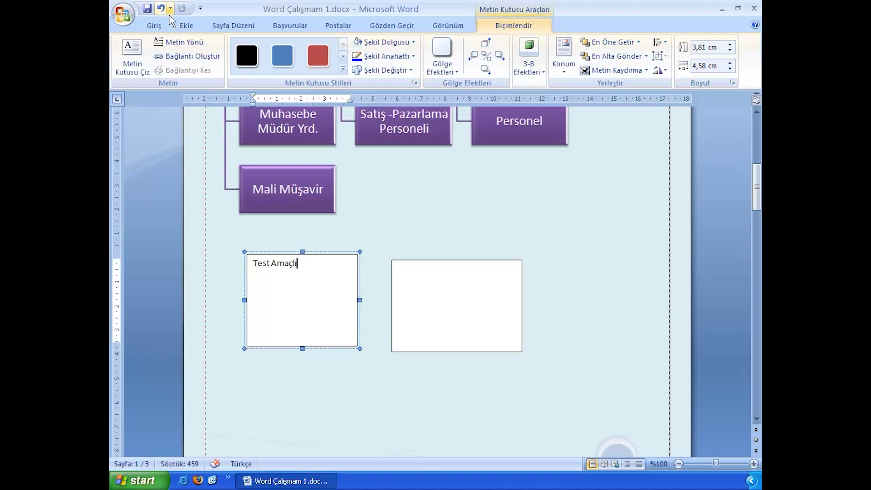
Cycle the left box's text through vertical directions, undo back to horizontal, and select the box
click(181, 45)
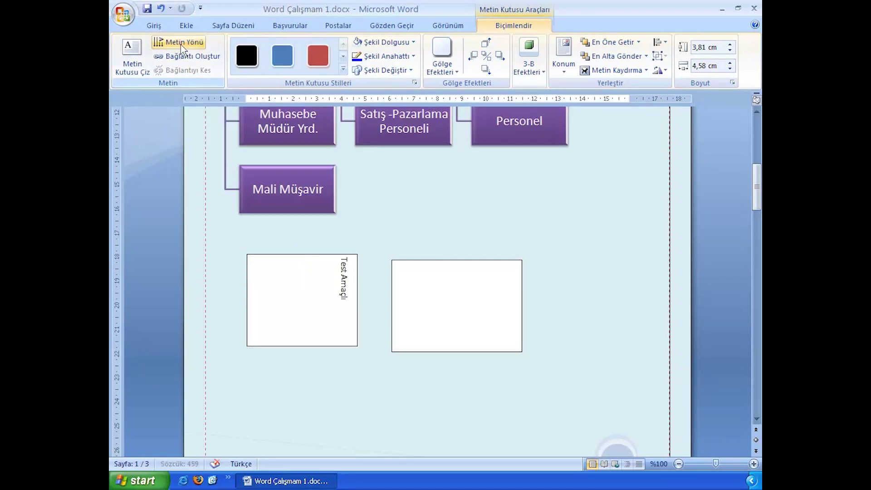
click(181, 45)
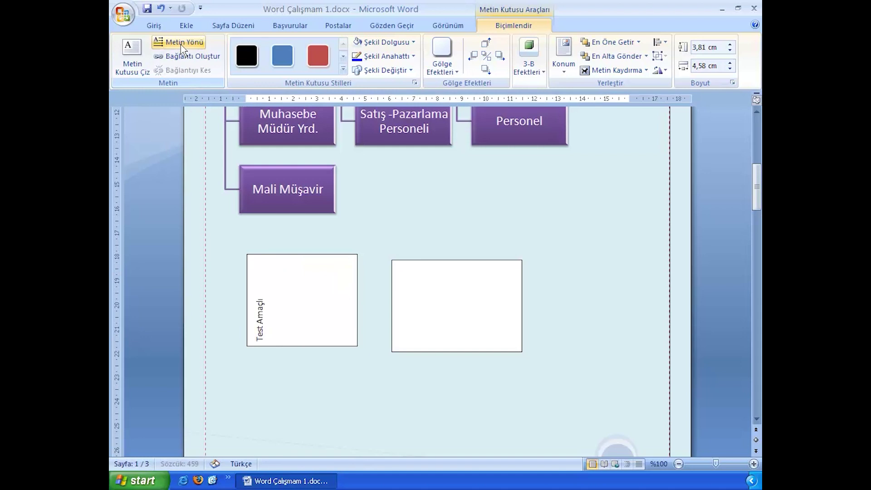
click(181, 44)
click(181, 46)
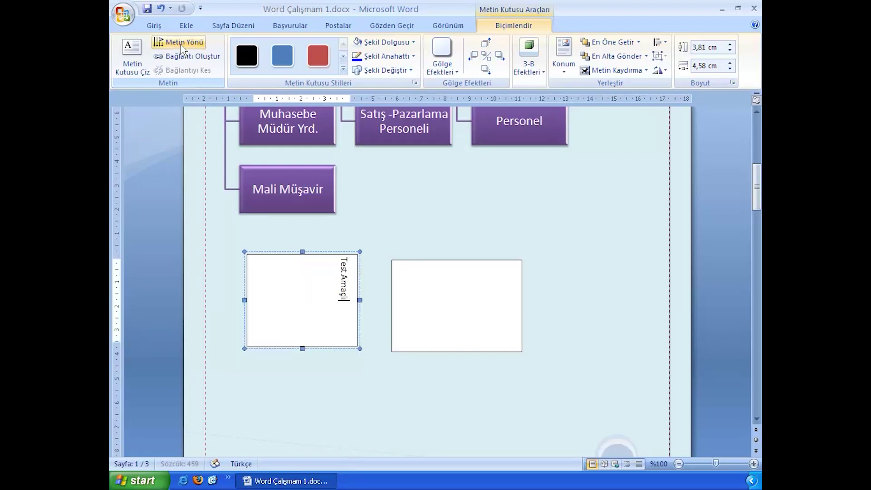
click(160, 9)
click(159, 8)
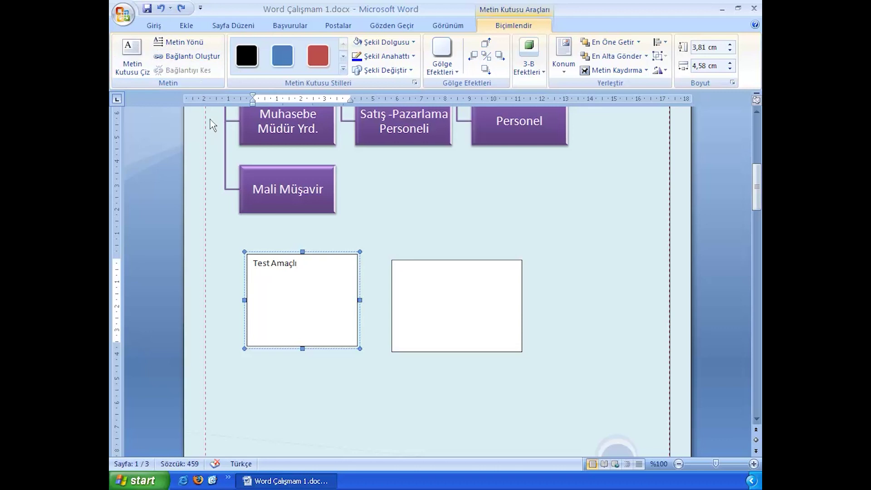
click(267, 255)
click(267, 254)
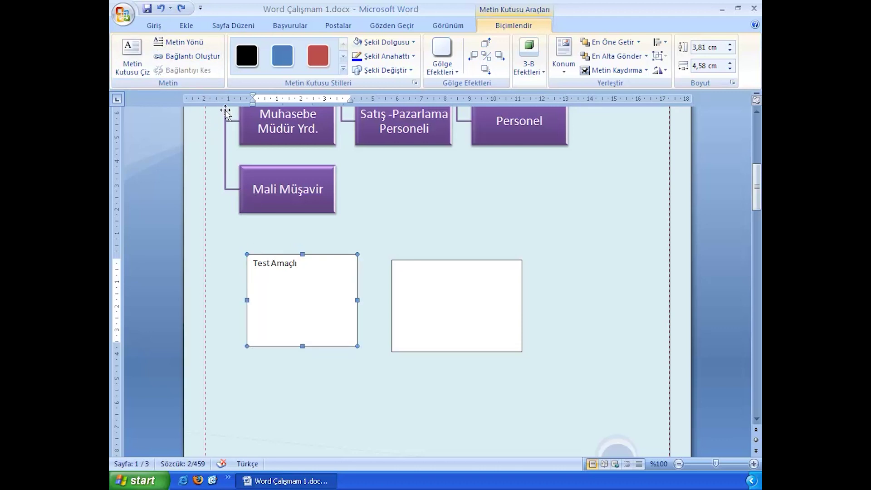
Link the left 'Test Amaçlı' box to the empty right box, then place the cursor after its text
click(190, 59)
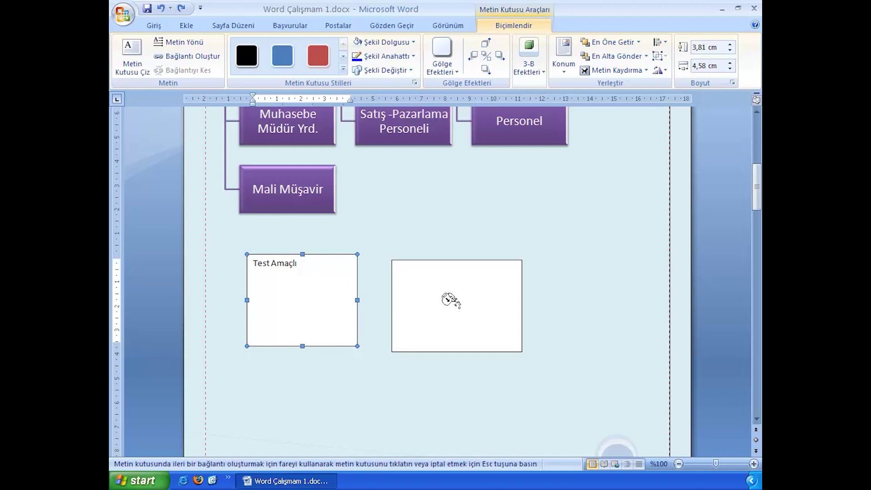
click(449, 299)
click(438, 284)
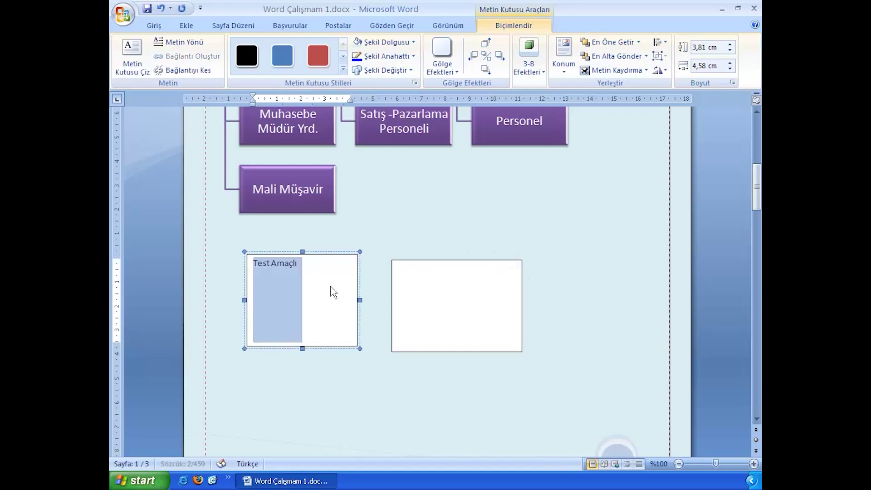
click(299, 290)
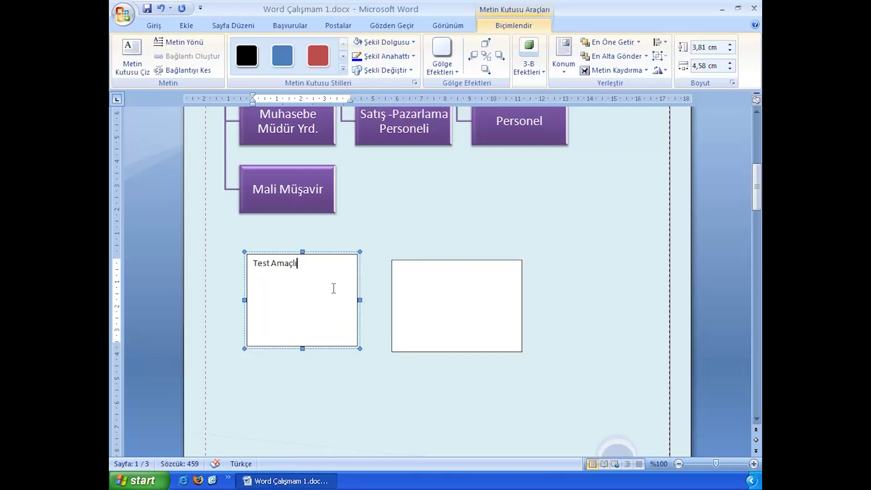
Type filler test lines in the left box, add 'amaçlı' in the linked right box, and reselect the left box
text(sdfdsf)
text(gfdgfdg)
key(Return)
text(g)
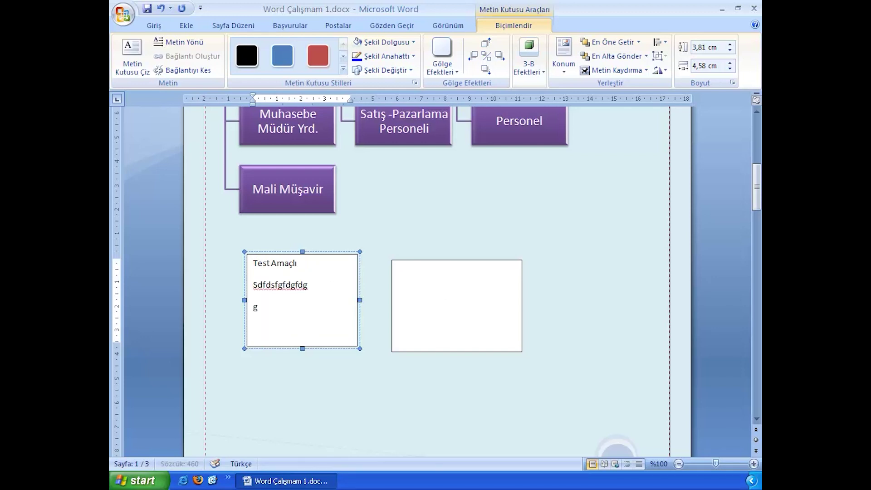
text(hgjhgjhg)
text(reter)
text( test)
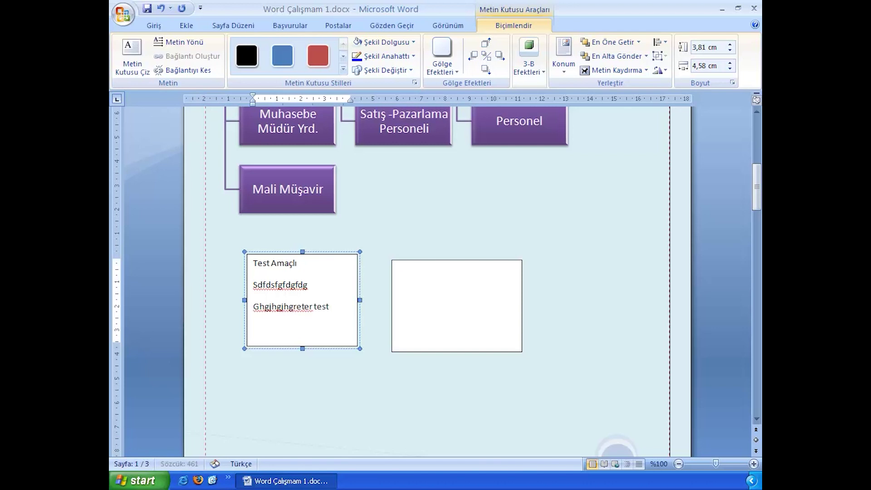
text(amaçlı test)
text( amaçlı test)
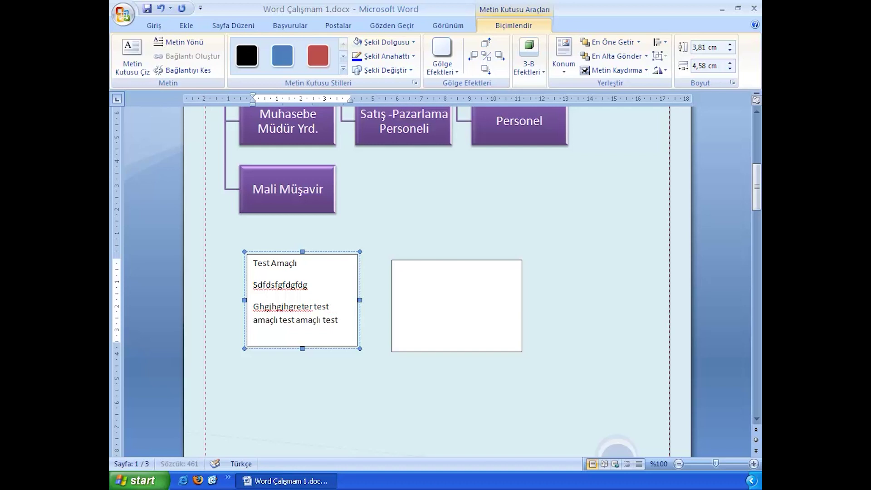
text(maçlı t)
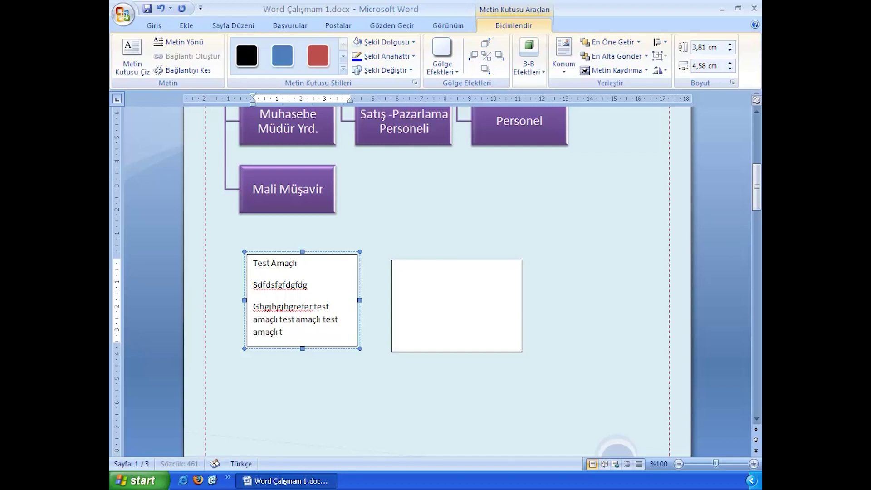
text(est amaçl)
text(ı test)
click(398, 268)
text(amaçlı)
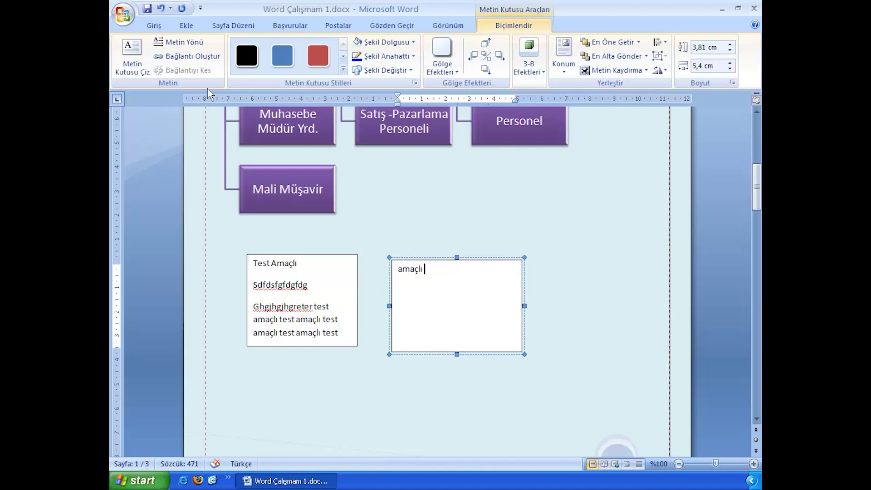
click(285, 254)
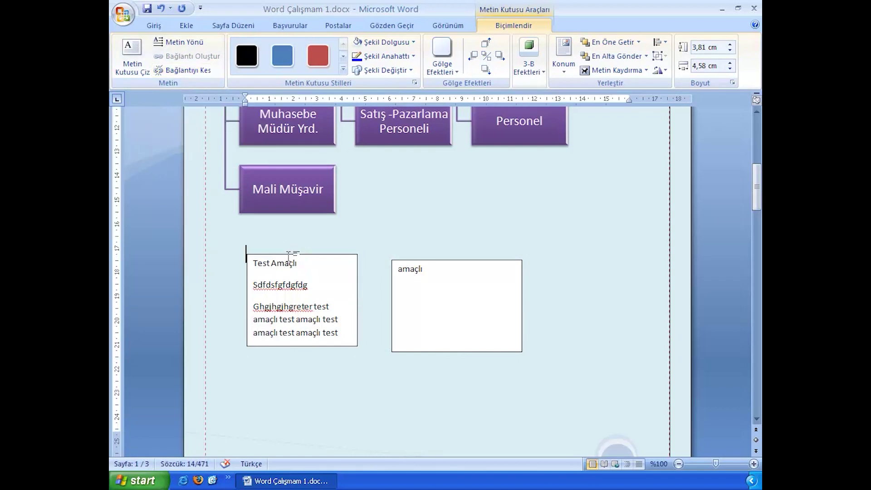
click(285, 227)
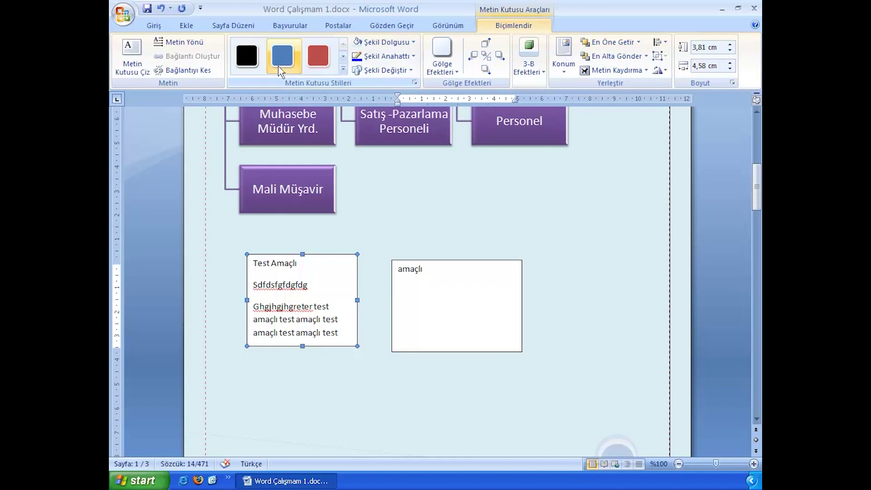
Apply the blue style, then the black gradient shadow style from the Metin Kutusu Stilleri gallery
click(281, 68)
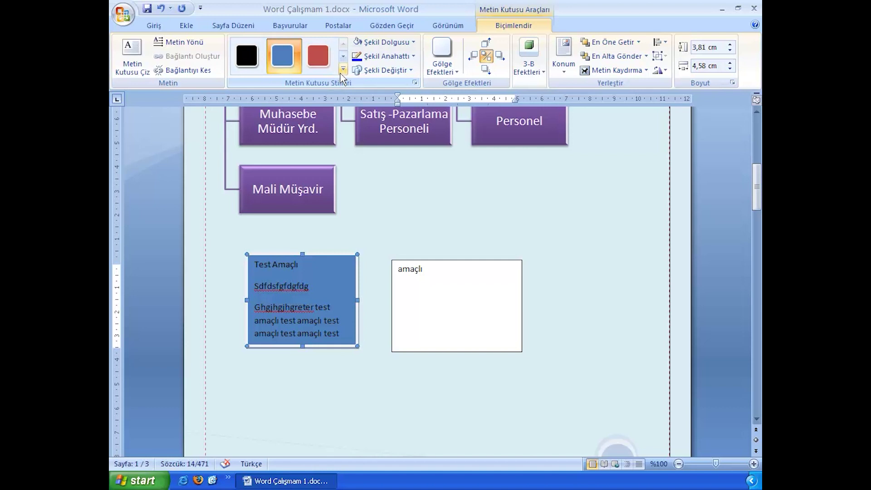
click(342, 71)
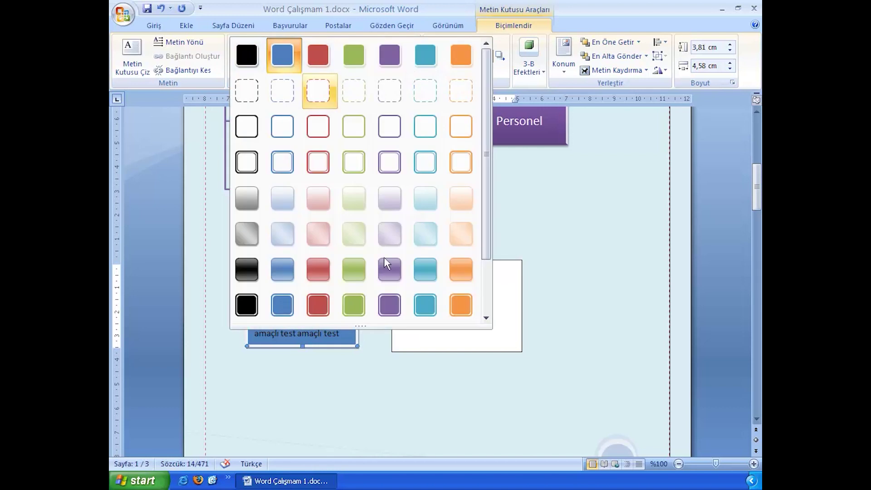
drag(486, 183, 486, 294)
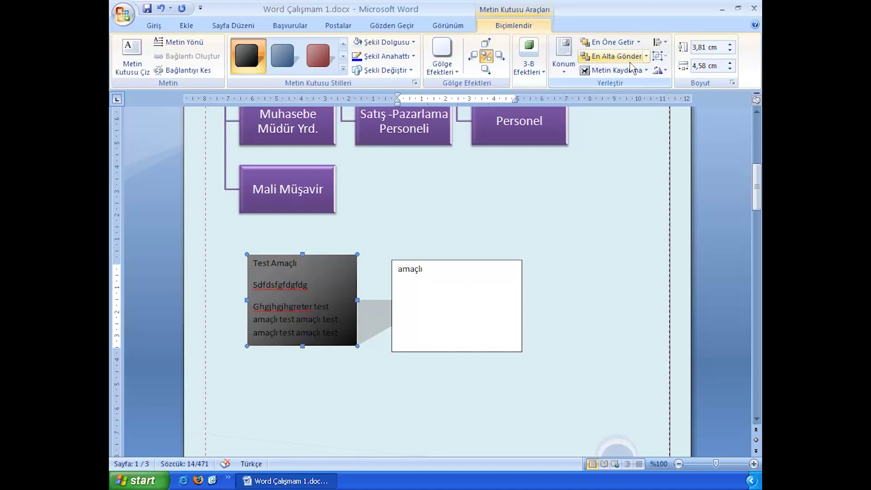
click(450, 216)
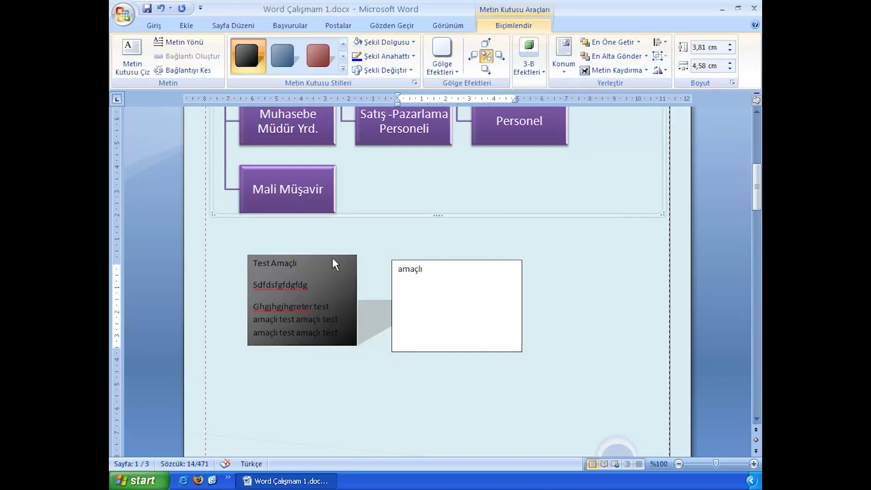
On the Ekle tab, browse the Quick Parts and WordArt lists without inserting anything
click(365, 387)
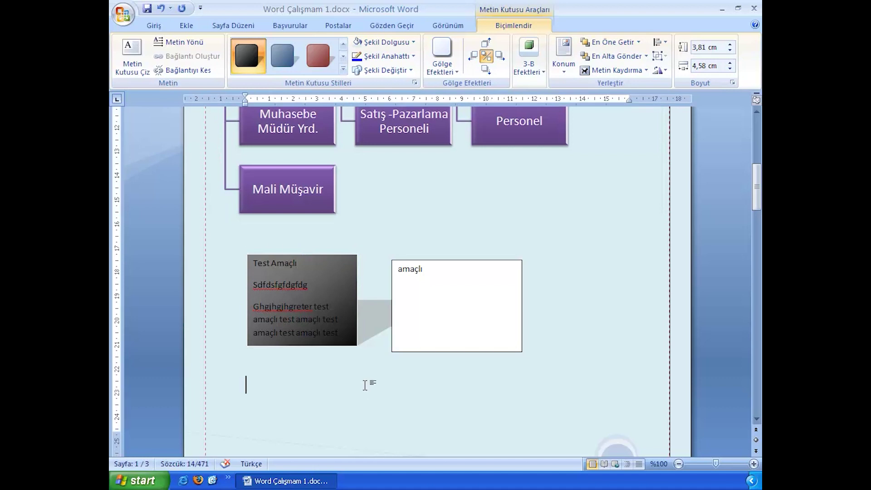
click(187, 27)
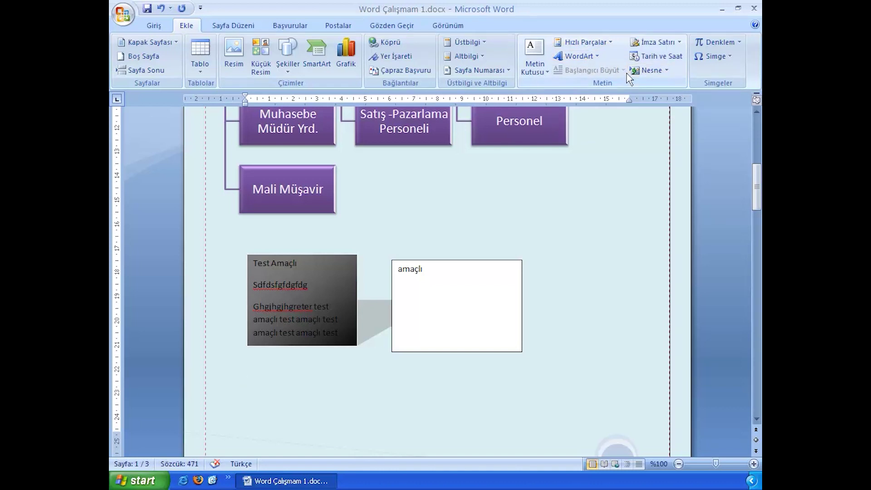
click(610, 43)
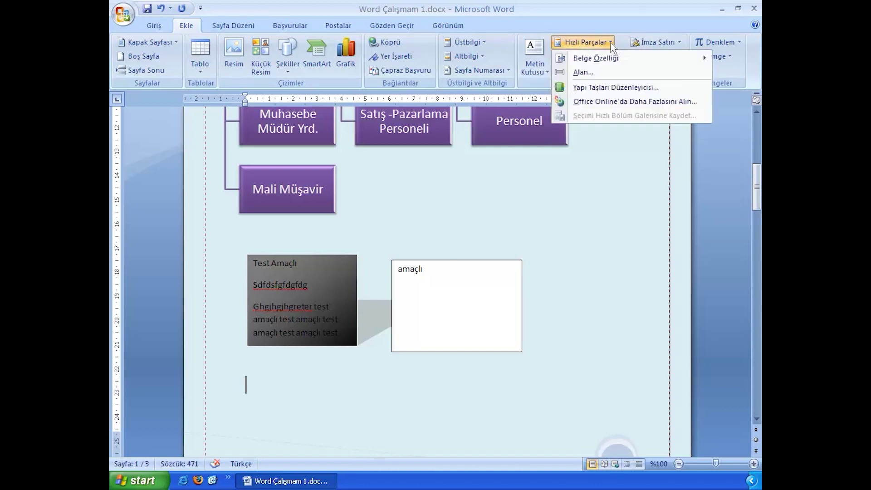
click(611, 43)
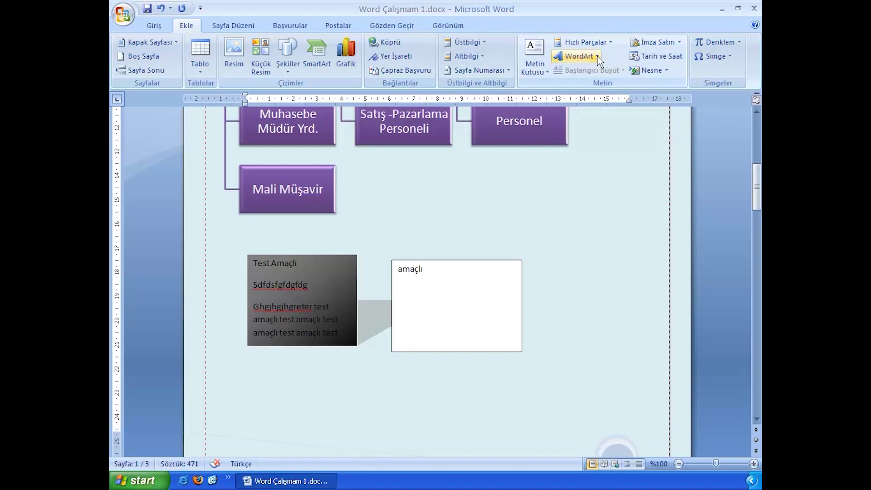
click(599, 60)
click(614, 13)
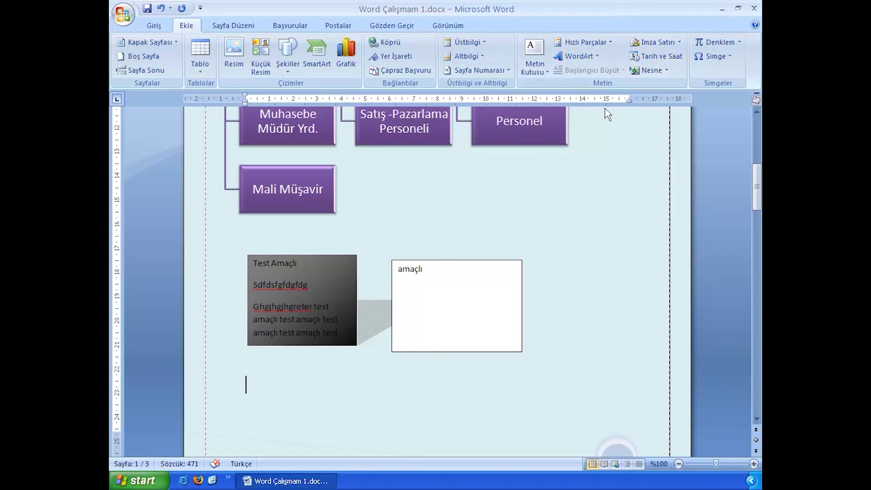
Move the dark Test Amaçlı box over the white one and delete the linked text boxes
scroll(606, 115, down, 2)
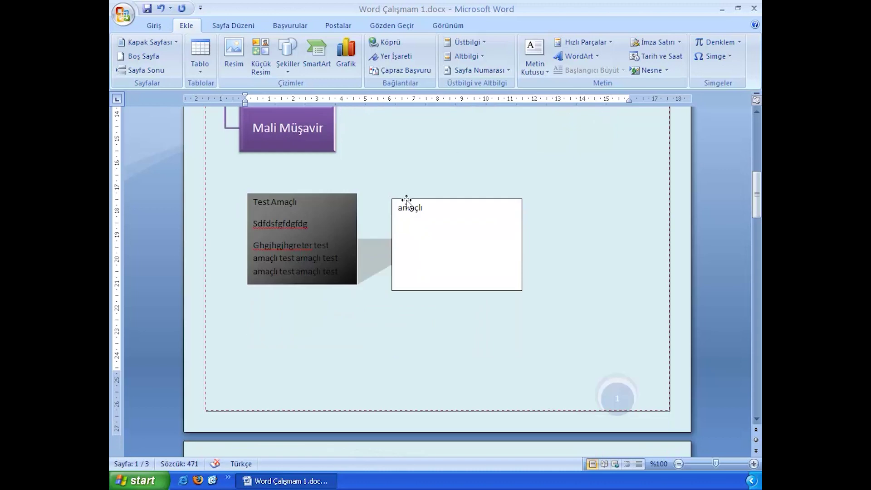
click(318, 181)
click(316, 193)
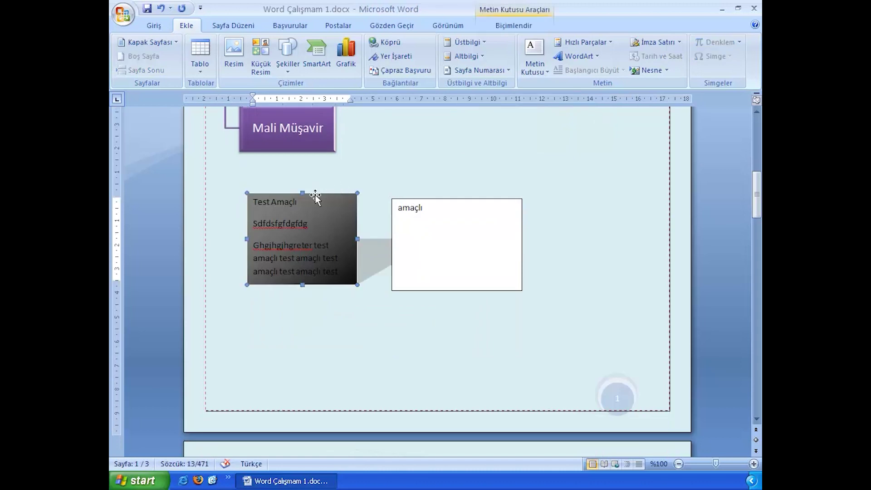
drag(316, 196, 457, 200)
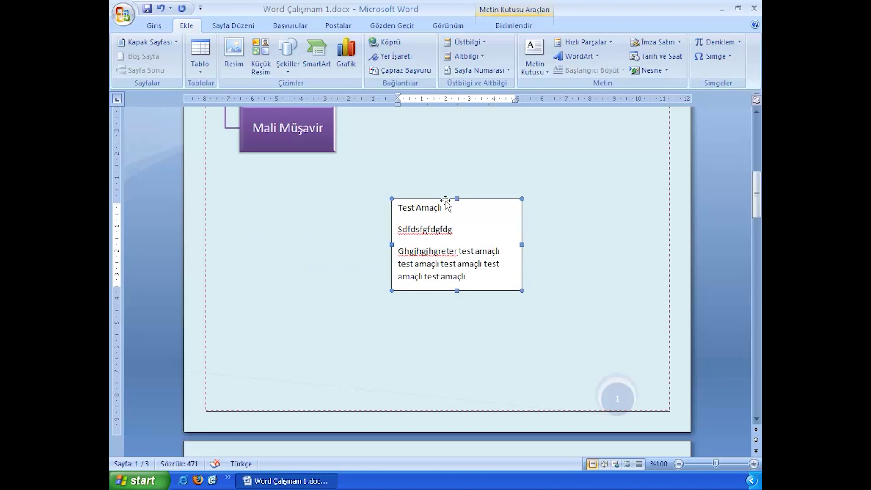
key(Delete)
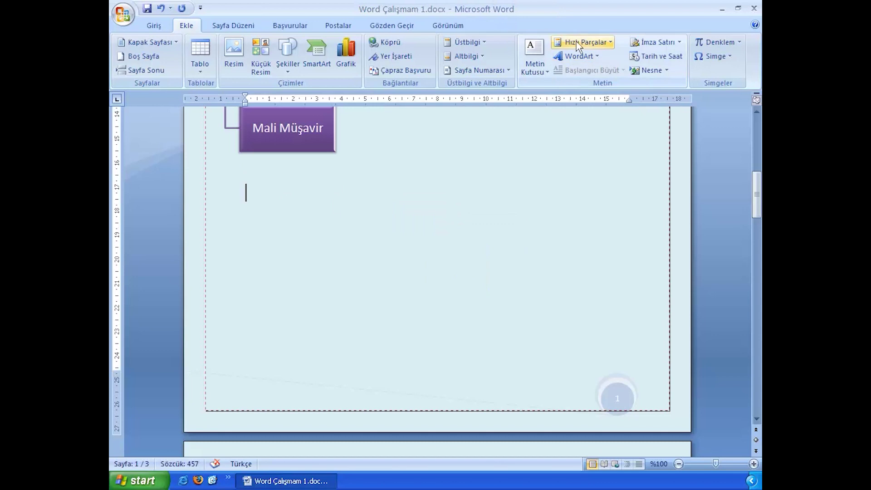
Open the Field dialog via Hızlı Parçalar > Alan..., showing all field names
click(610, 43)
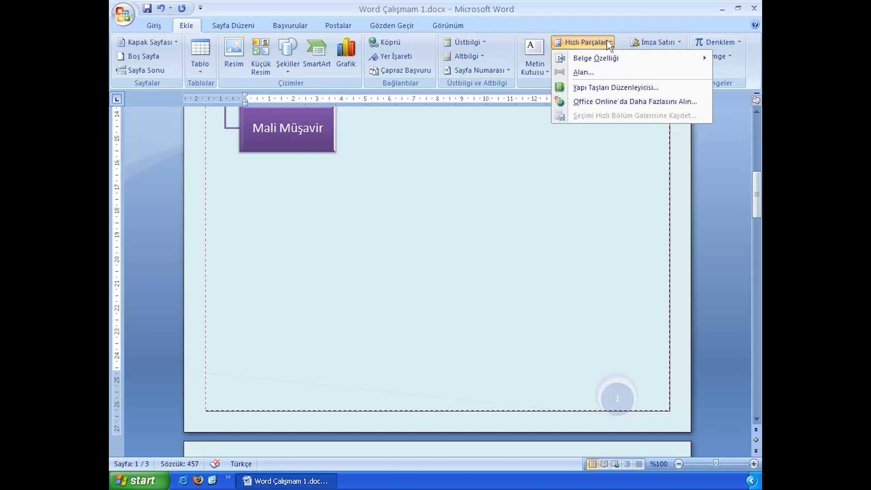
mouse_move(595, 58)
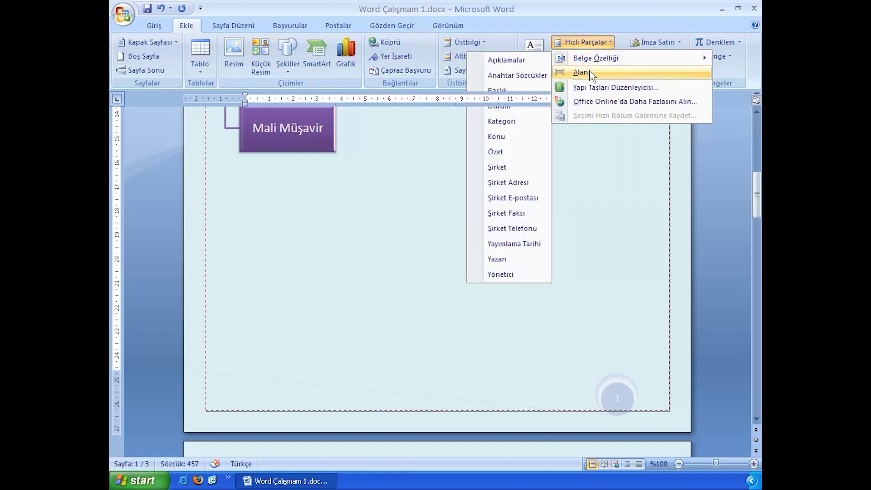
click(590, 72)
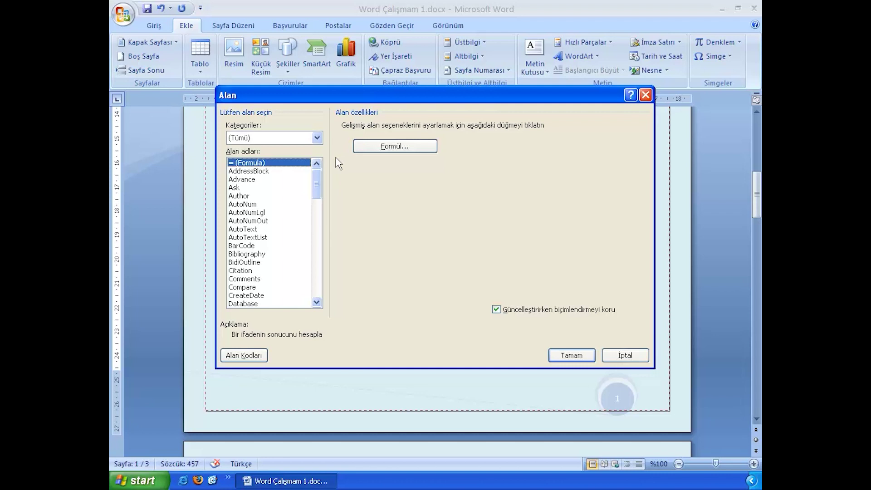
Insert the Author field with Başlık Biçimi (title case) format below the Mali Müşavir box
mouse_move(360, 96)
mouse_down()
mouse_move(409, 74)
mouse_move(415, 111)
mouse_move(412, 102)
mouse_up()
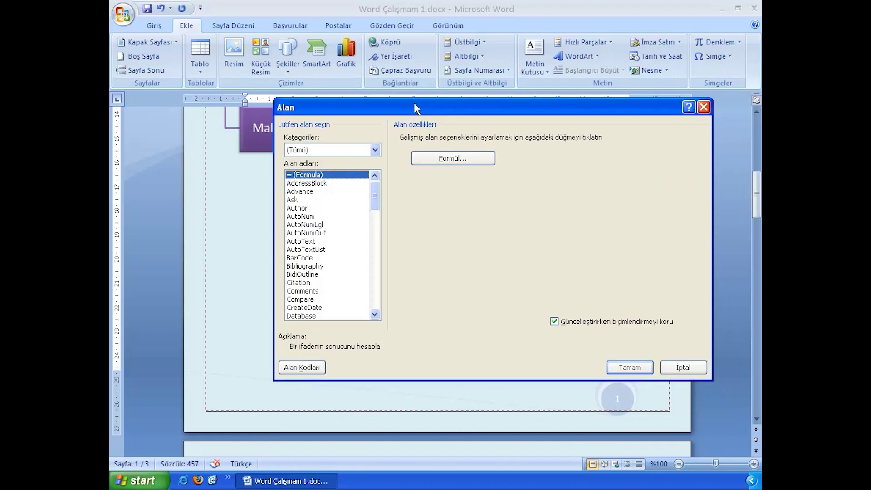
drag(376, 207, 372, 203)
mouse_move(370, 181)
mouse_down()
mouse_move(365, 298)
mouse_move(373, 189)
mouse_up()
click(303, 209)
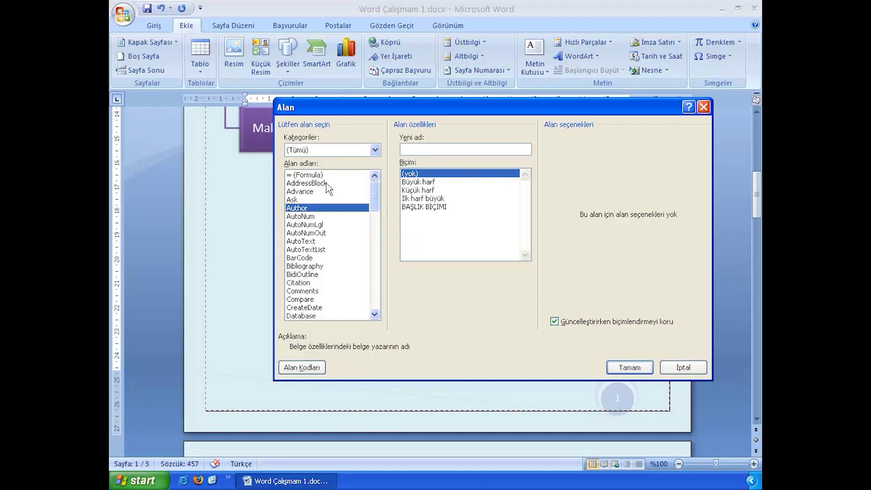
click(420, 181)
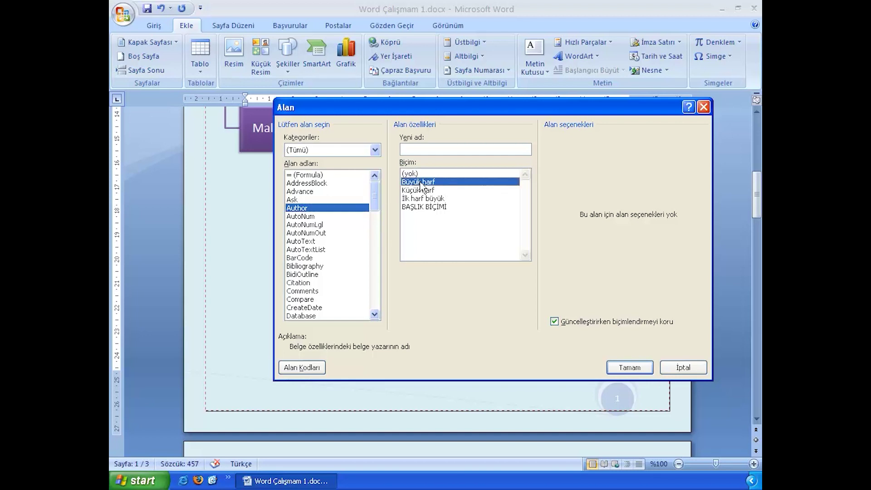
click(420, 191)
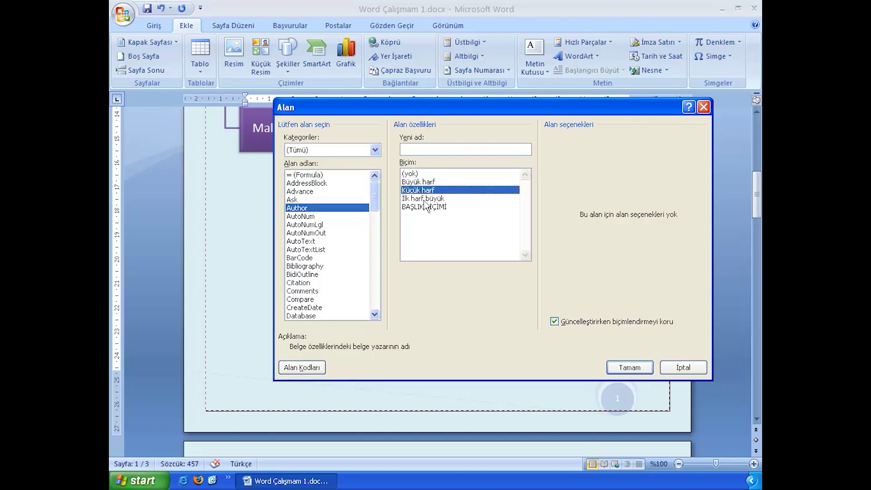
click(425, 200)
click(425, 207)
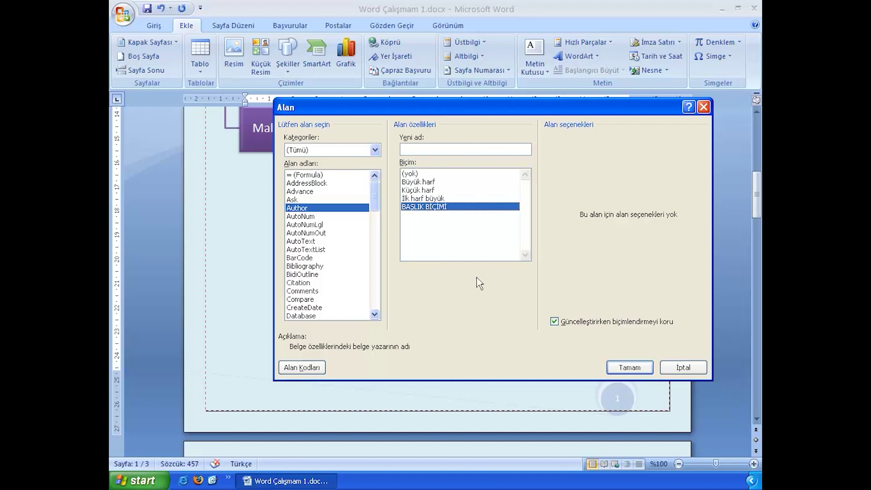
click(617, 368)
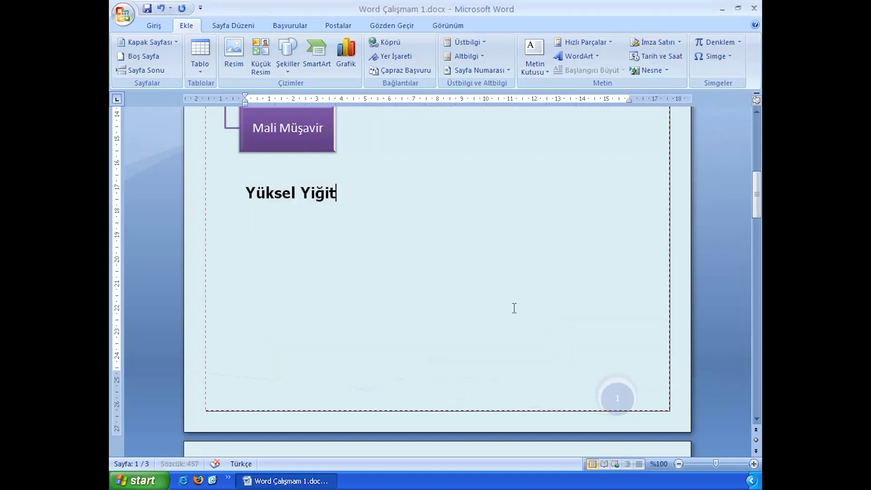
Start a new line directly after the inserted author name
drag(246, 193, 342, 193)
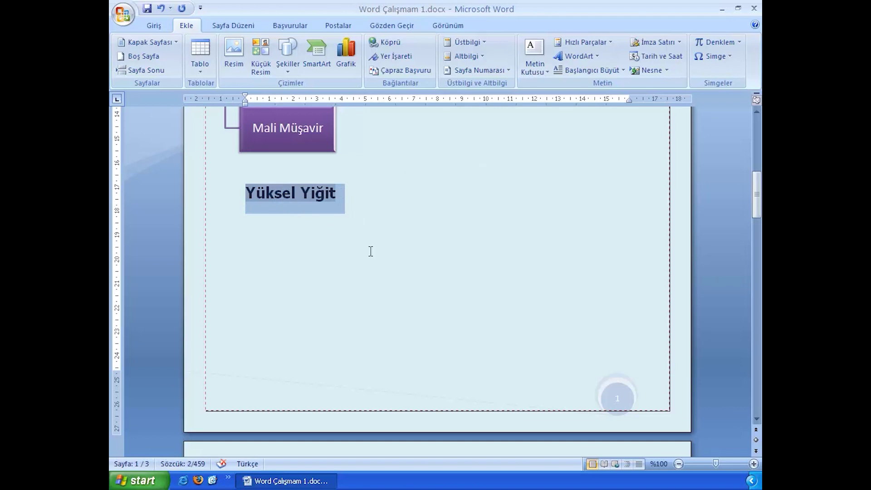
scroll(370, 251, up, 1)
scroll(370, 252, up, 1)
key(Up)
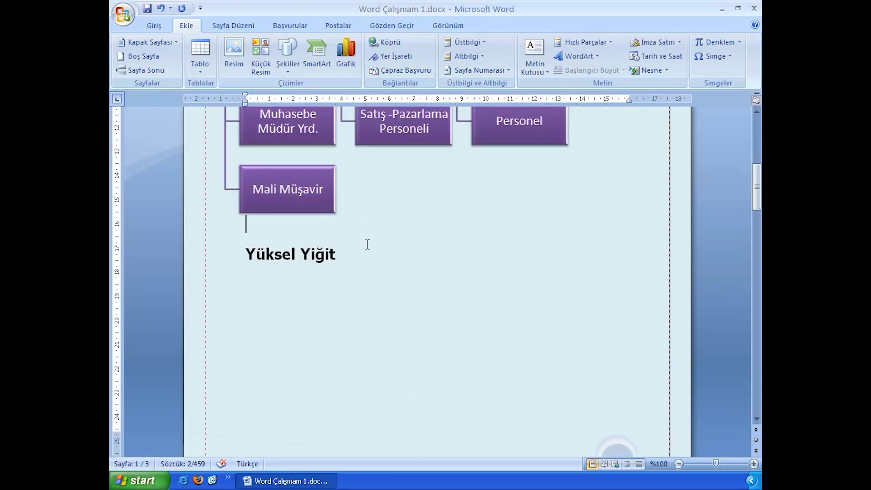
click(367, 247)
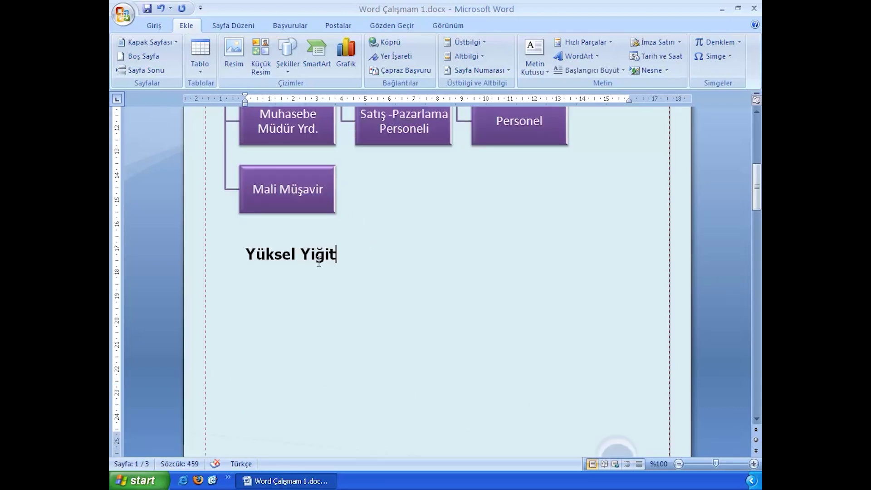
key(Return)
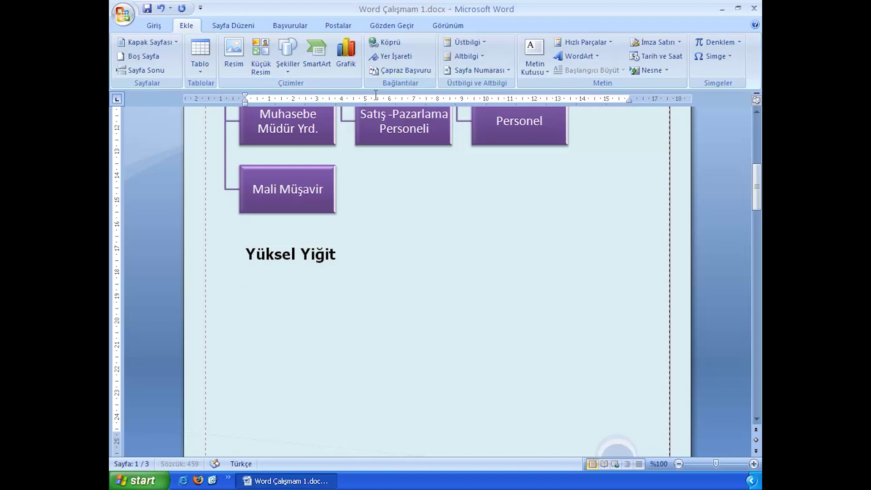
Insert a Page field in I, II, III Roman numeral format, showing I
click(586, 45)
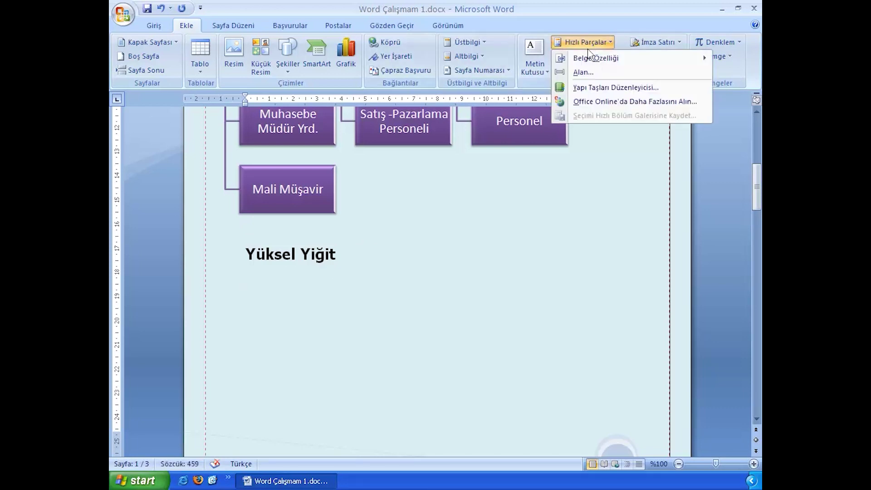
click(583, 71)
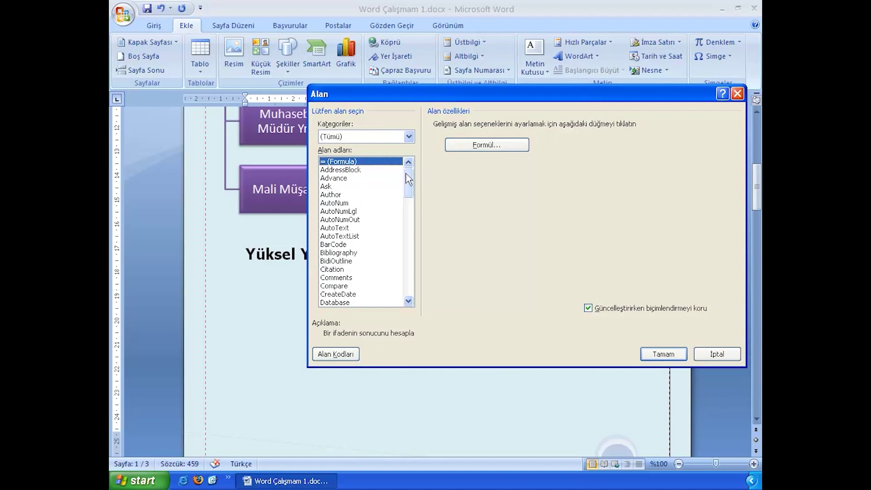
drag(408, 180, 408, 260)
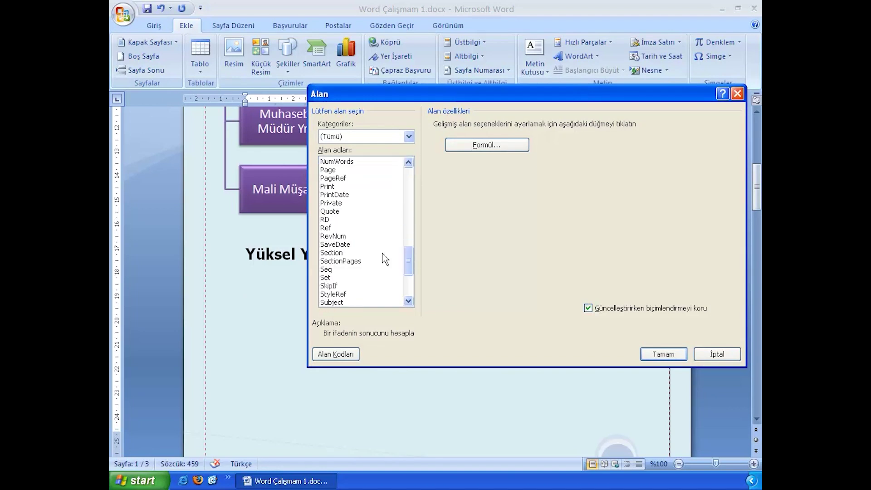
click(354, 261)
scroll(355, 262, down, 2)
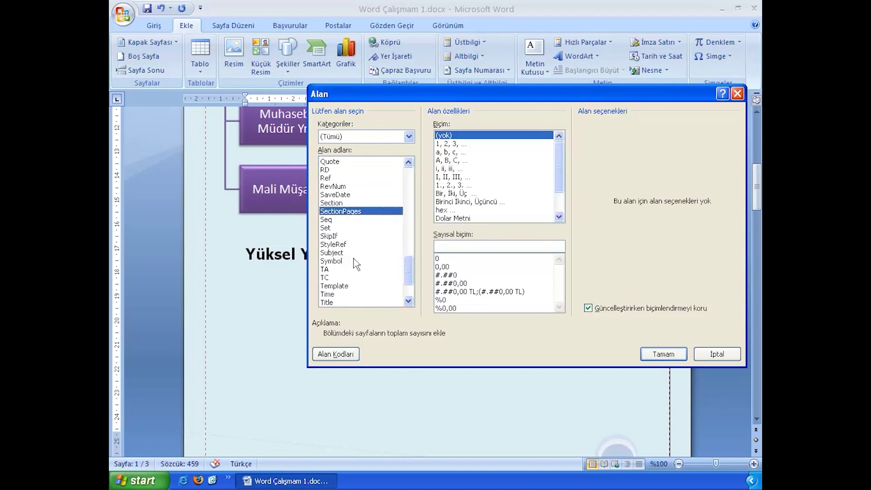
scroll(351, 259, down, 1)
scroll(350, 255, up, 2)
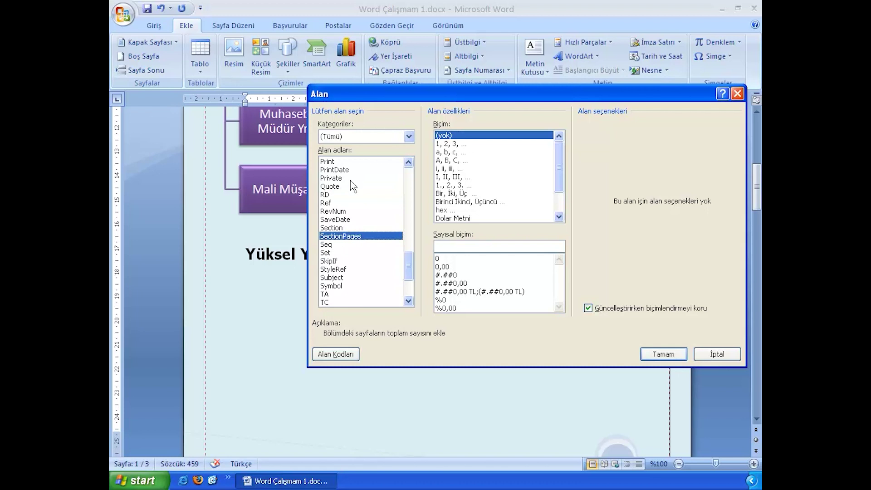
click(345, 170)
scroll(344, 169, up, 1)
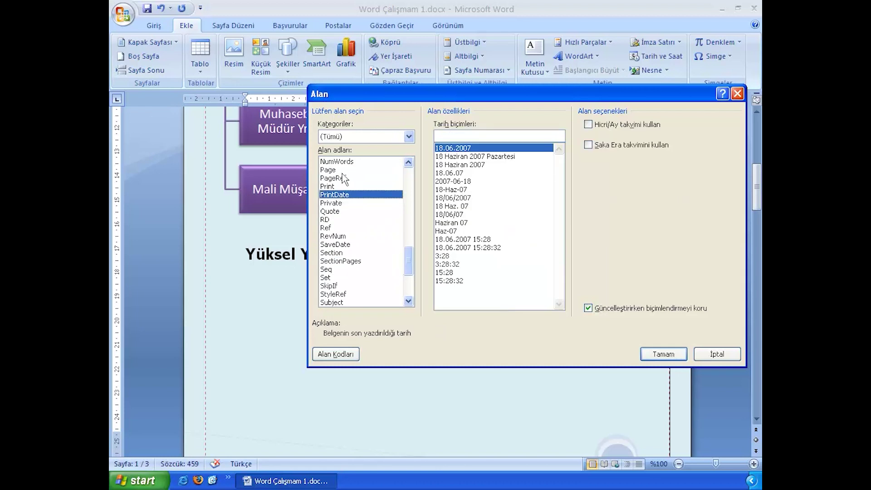
click(344, 170)
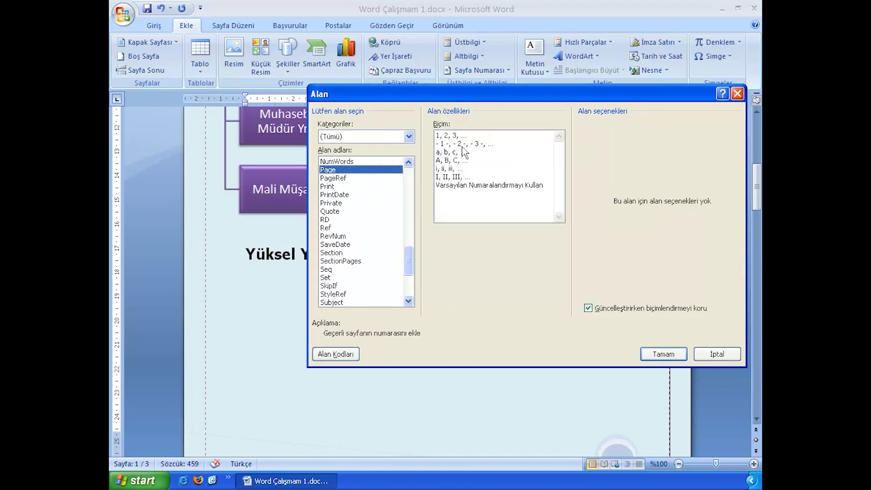
click(457, 176)
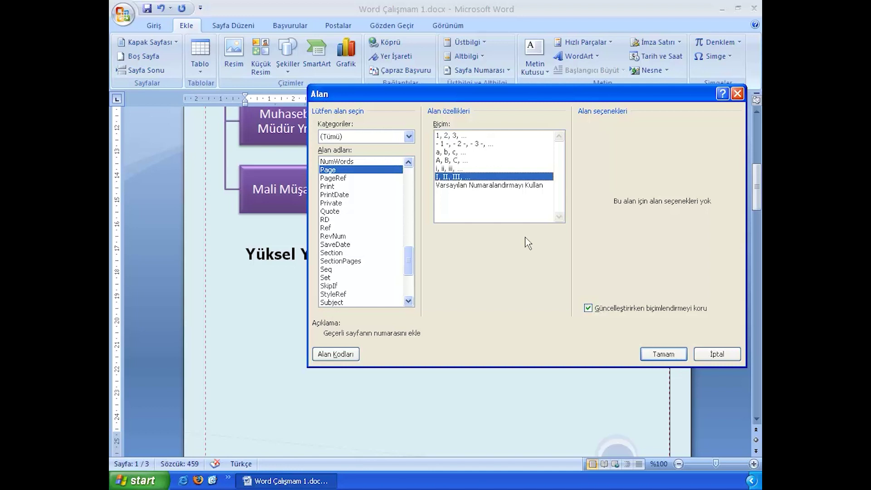
click(647, 352)
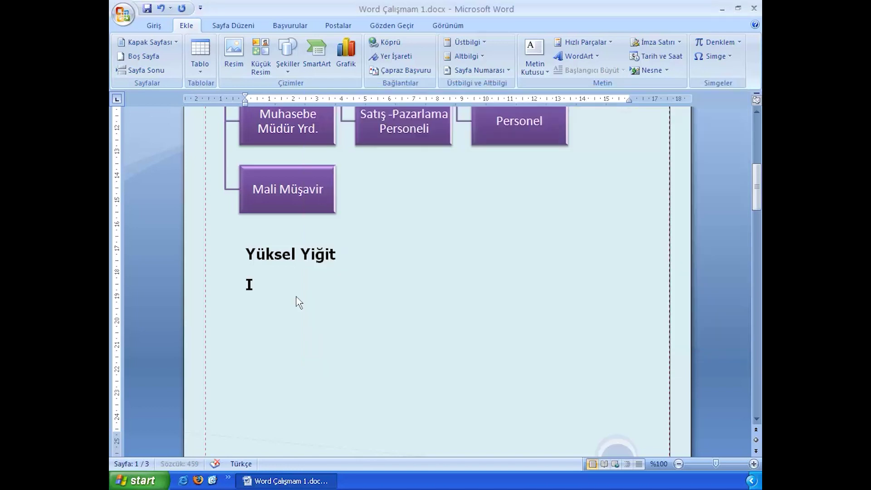
Place the insertion point right after the Roman numeral I
scroll(301, 300, down, 5)
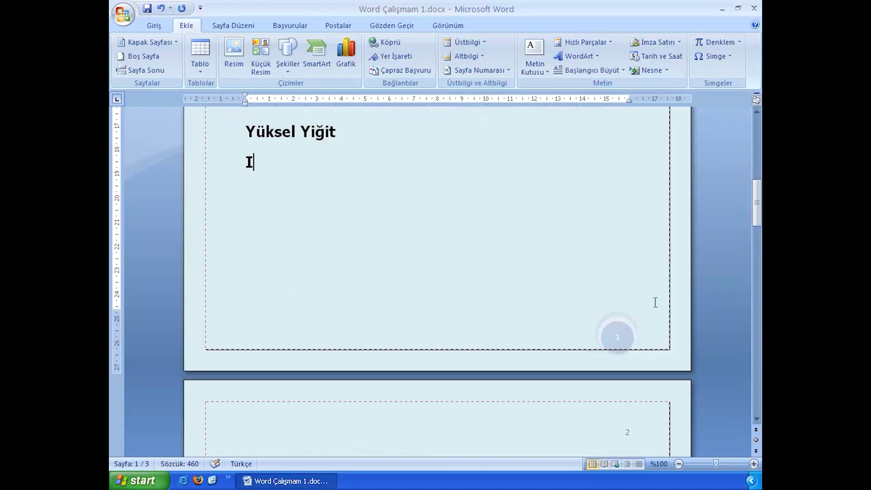
scroll(434, 220, up, 1)
scroll(434, 222, up, 1)
scroll(435, 225, up, 1)
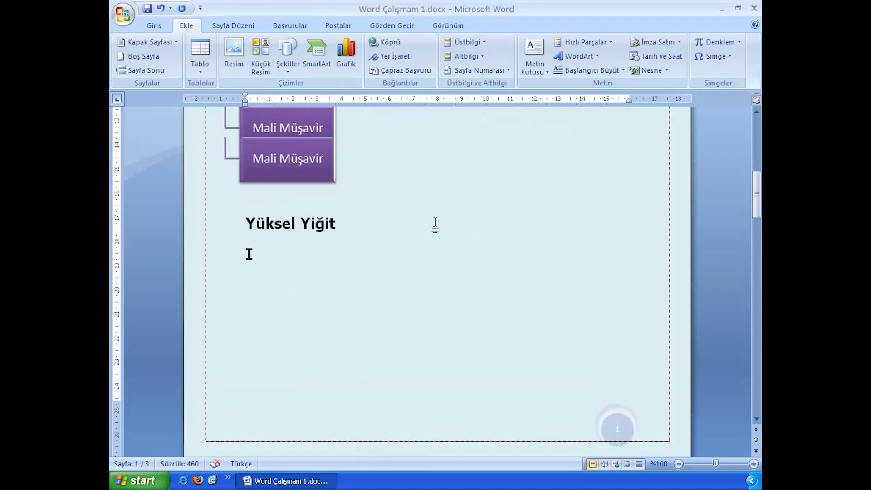
scroll(435, 225, up, 5)
scroll(410, 229, up, 1)
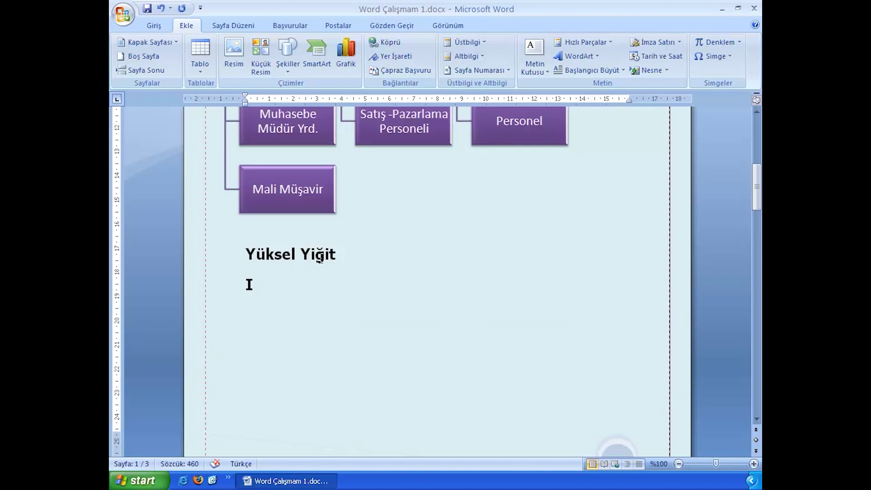
triple_click(320, 257)
click(327, 289)
On a new line below the numeral, choose the FileName field in the Field dialog
key(Return)
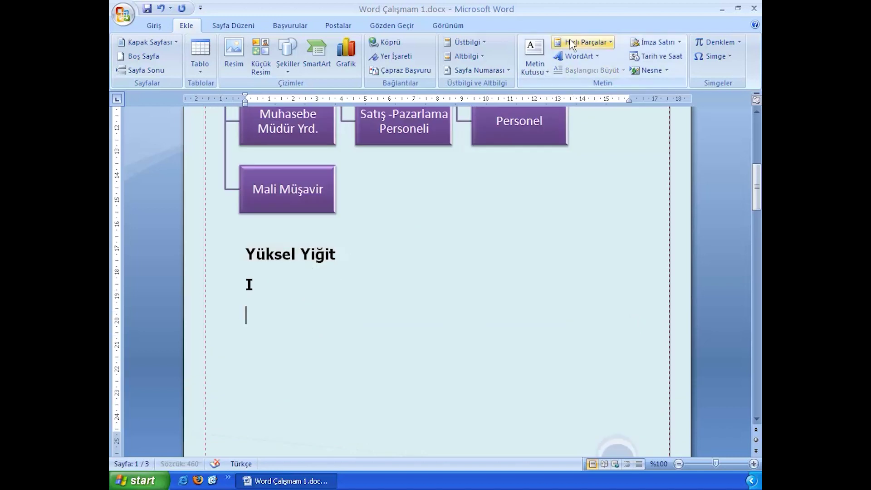
click(570, 44)
click(572, 72)
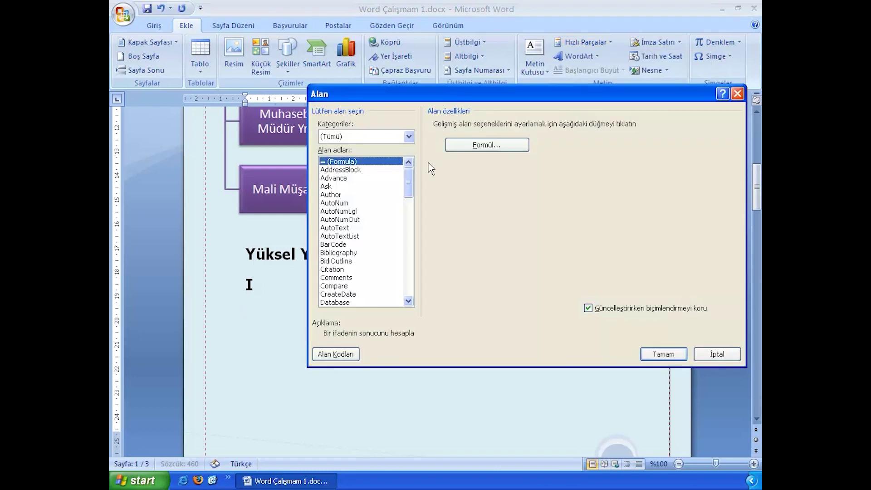
click(402, 186)
scroll(358, 254, down, 2)
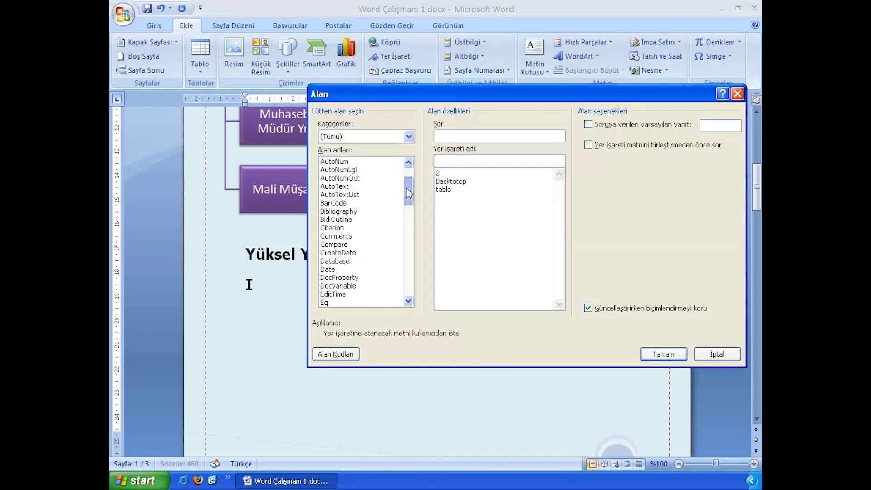
scroll(359, 259, down, 1)
scroll(358, 262, down, 1)
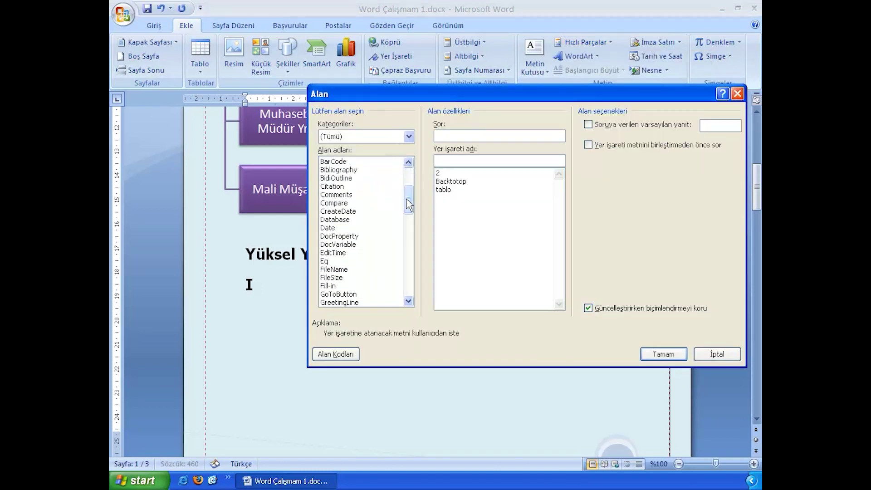
click(339, 269)
Insert FileName in Uppercase format so it reads WORD ÇALIŞMAM 1.DOCX
click(337, 278)
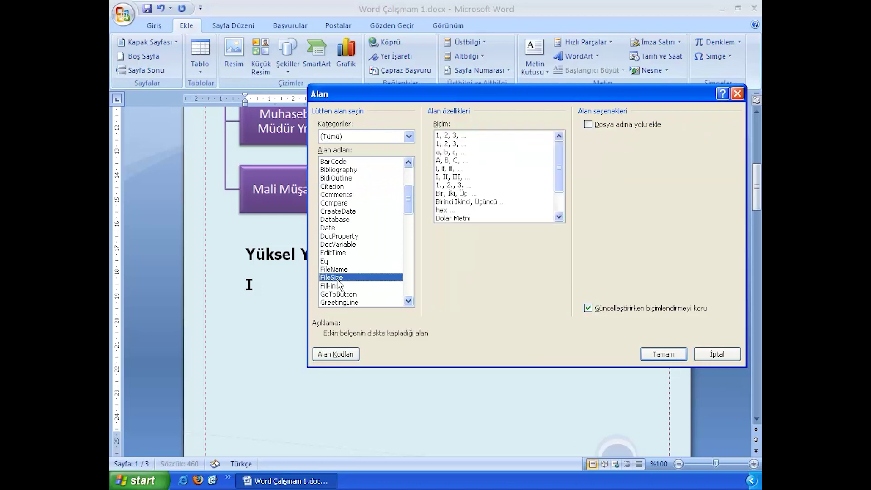
click(347, 270)
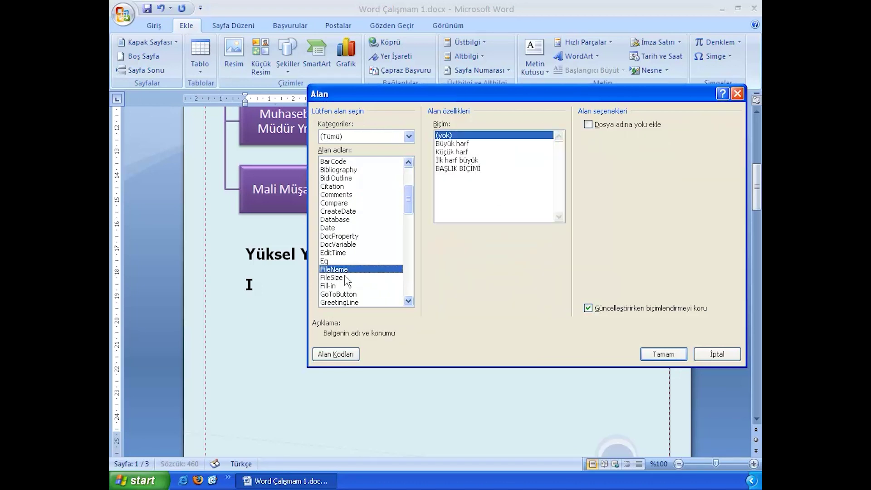
click(347, 279)
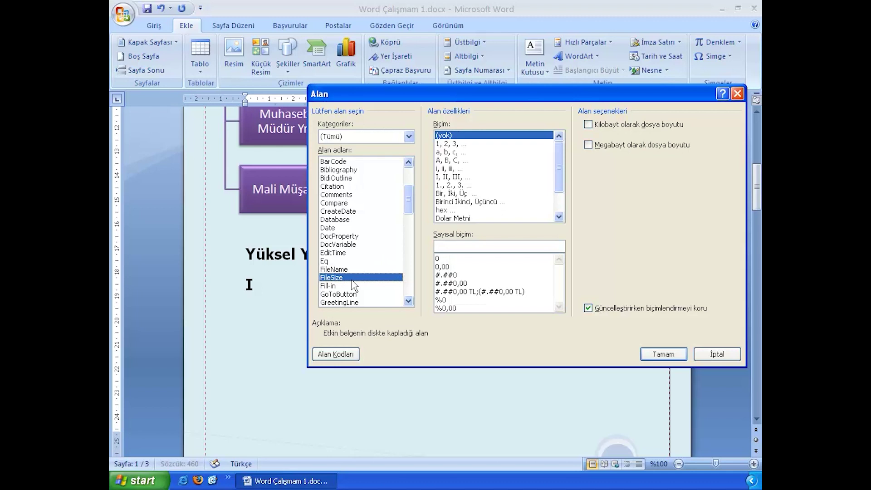
click(353, 271)
click(354, 278)
click(354, 271)
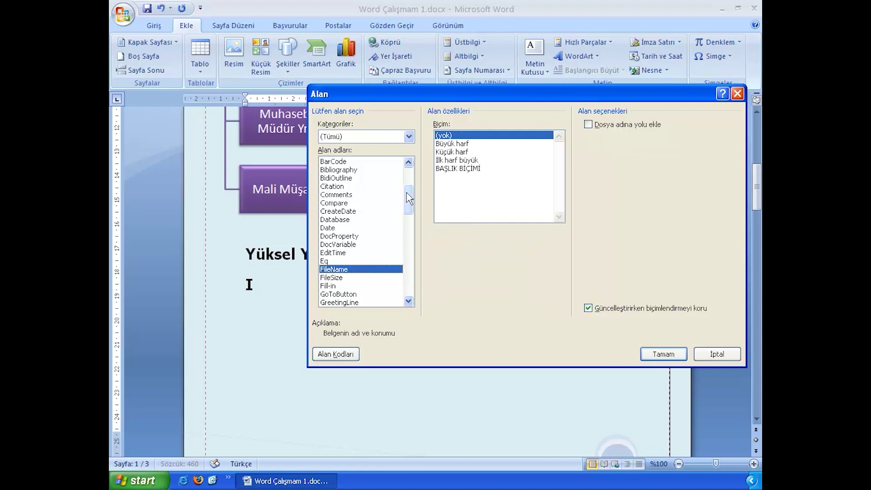
click(444, 145)
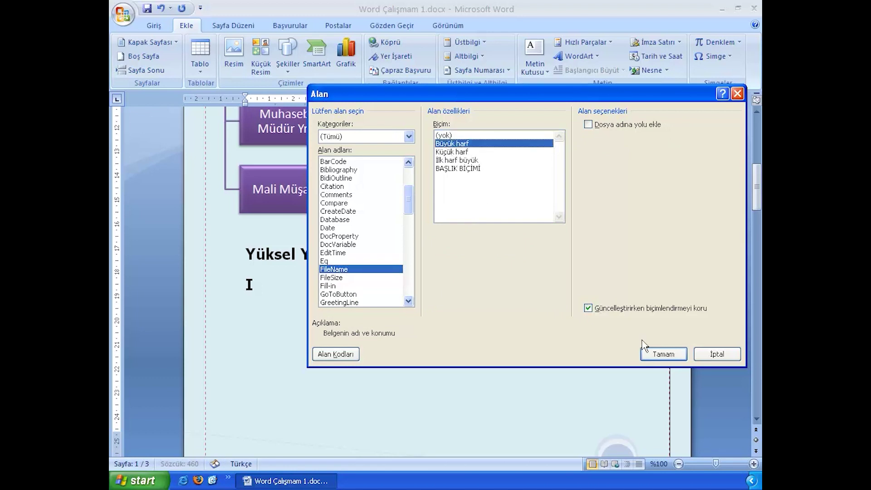
click(644, 355)
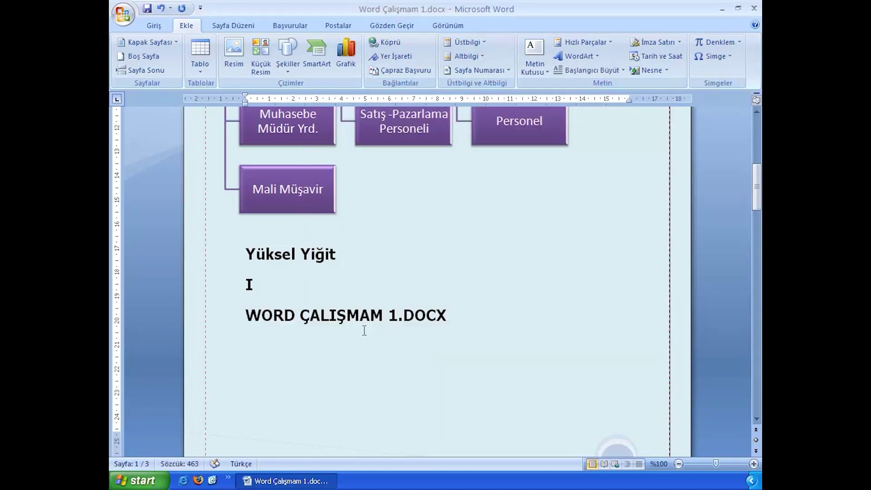
Read Word Çalışmam 1.docx's size in the Word Çalışmalarım folder, then return to Word
click(307, 481)
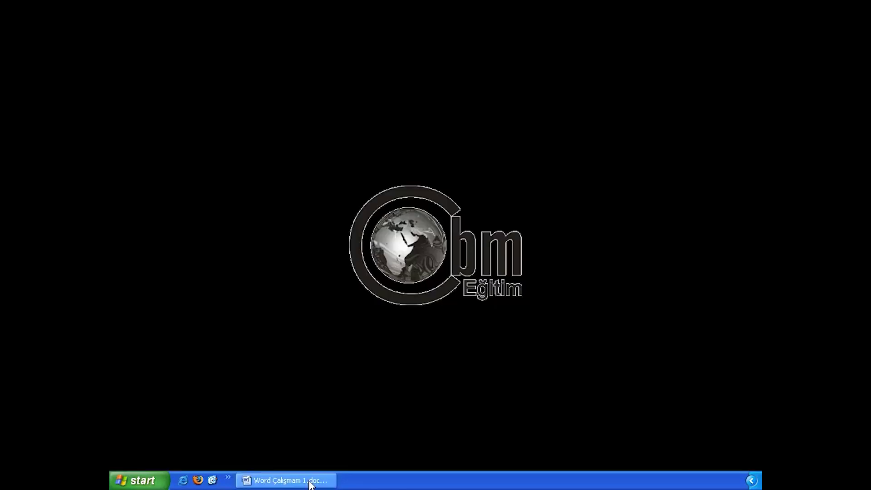
double_click(137, 230)
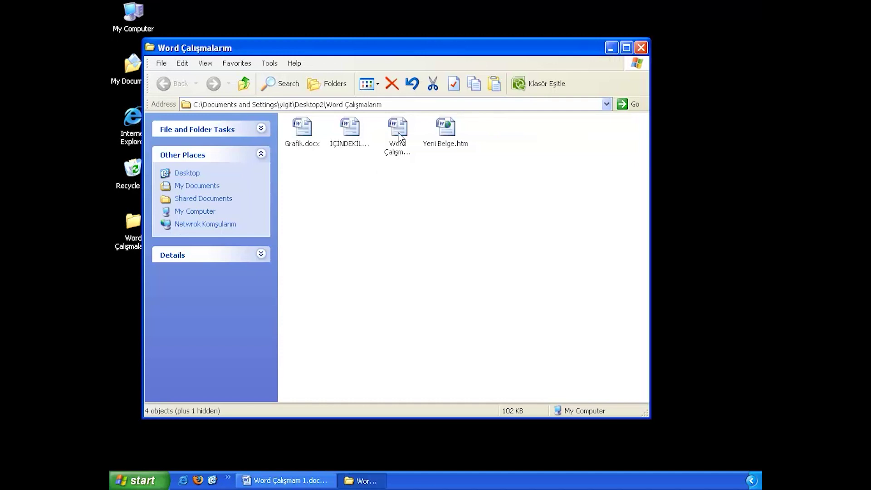
click(398, 132)
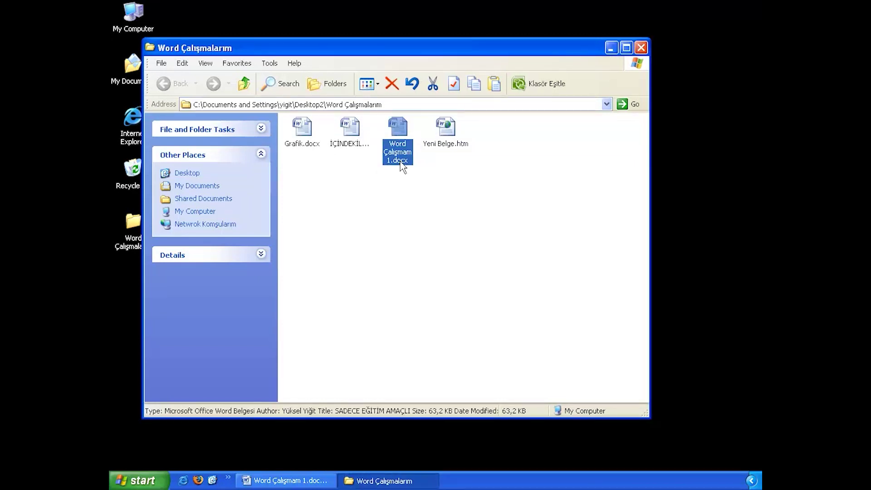
click(390, 480)
click(286, 480)
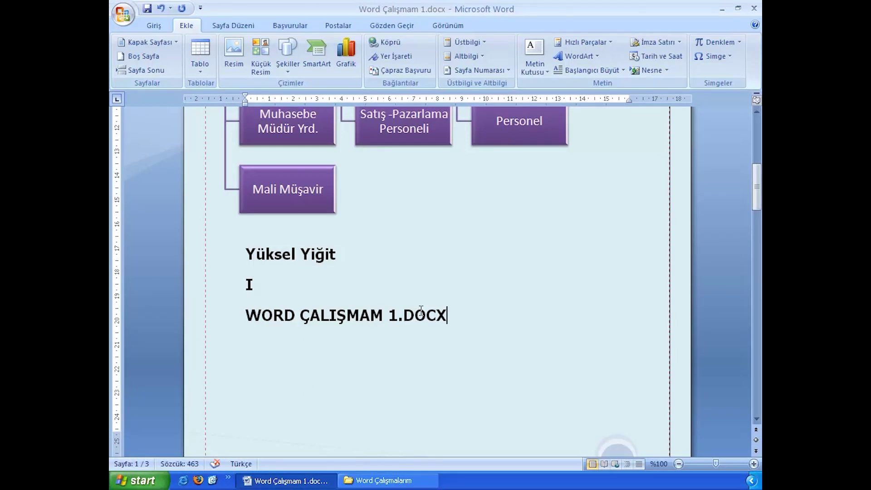
Add 'isimli belgenin boyutu' and a megabyte FileSize field, then undo its 0 result
text(isi)
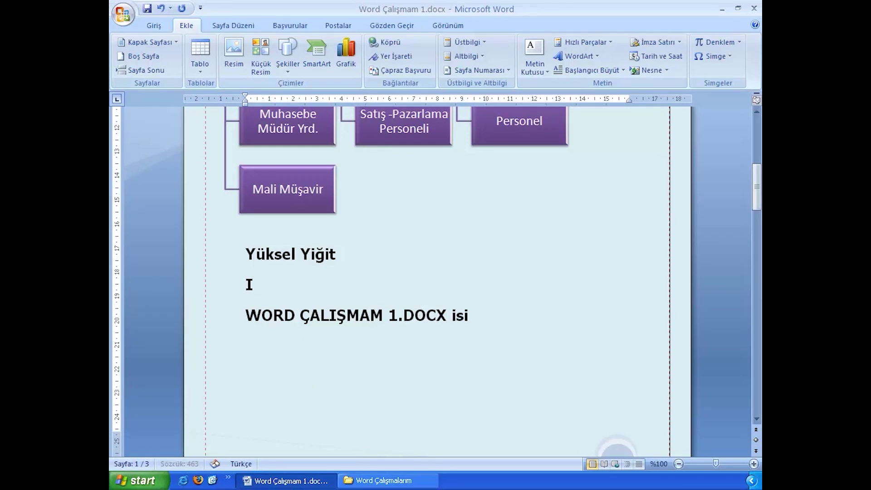
text(mli)
text(belen)
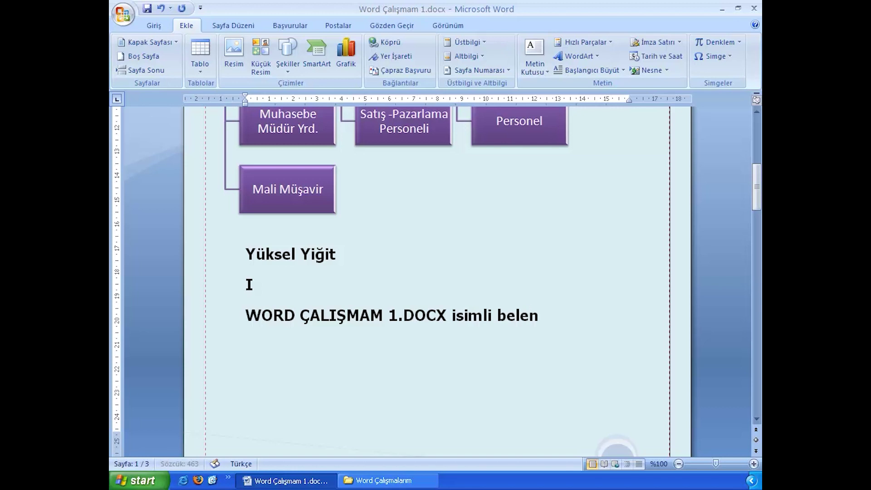
text(gin boyutu)
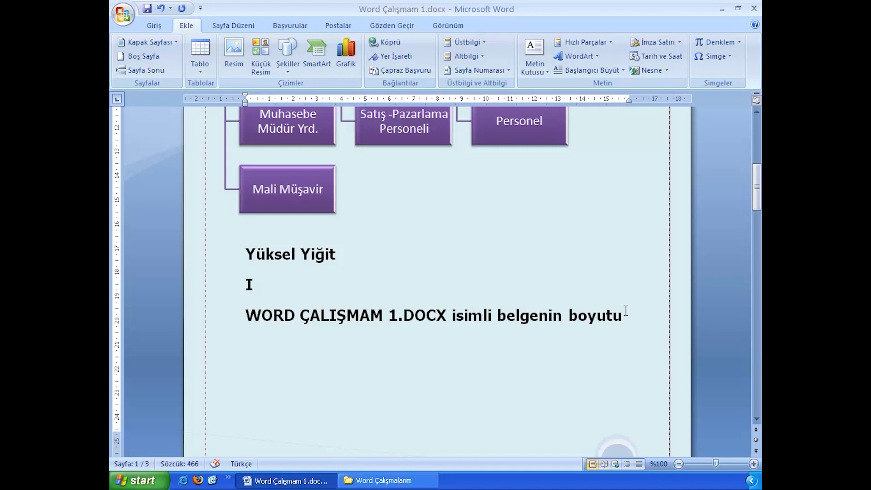
click(589, 42)
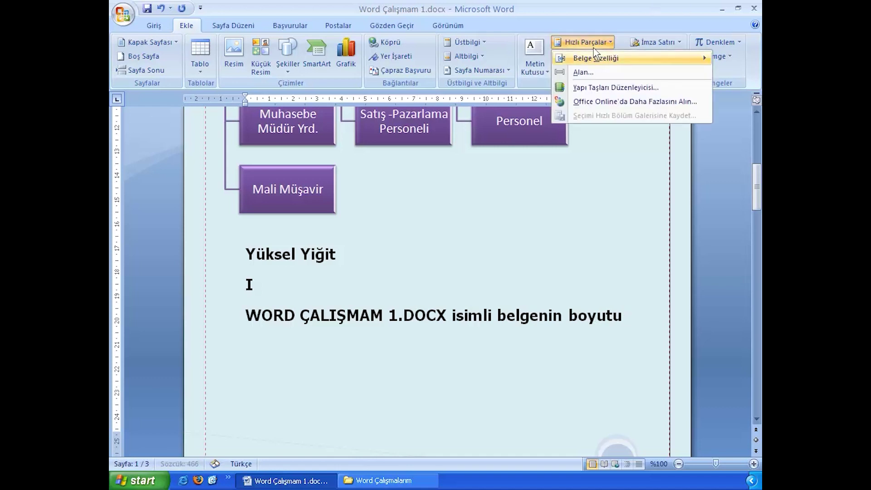
click(584, 72)
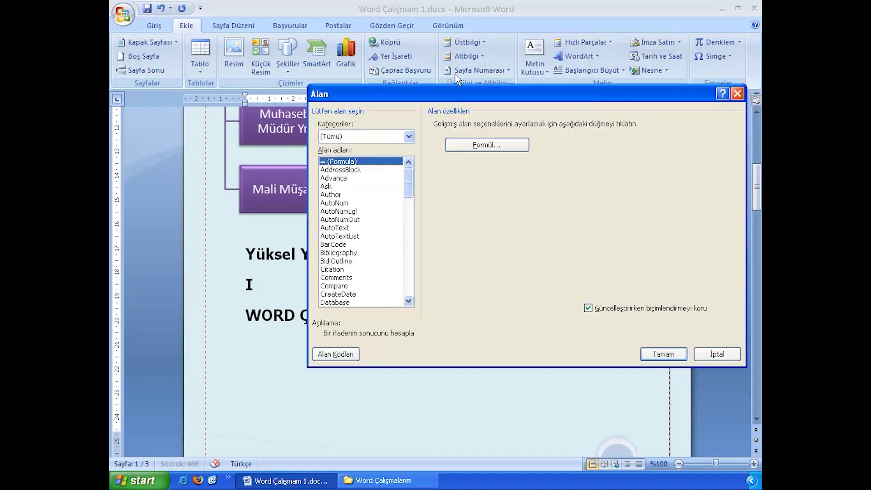
mouse_move(409, 190)
mouse_down()
mouse_move(413, 244)
mouse_move(409, 218)
mouse_up()
click(334, 187)
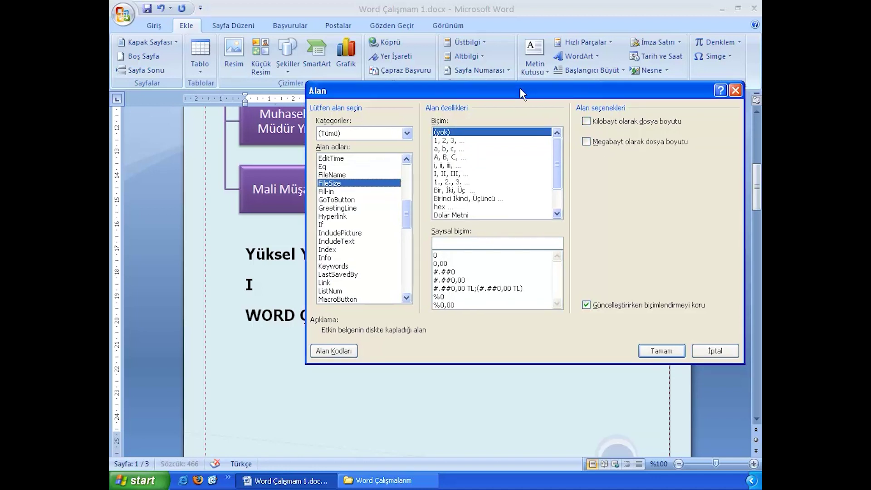
drag(520, 88, 509, 67)
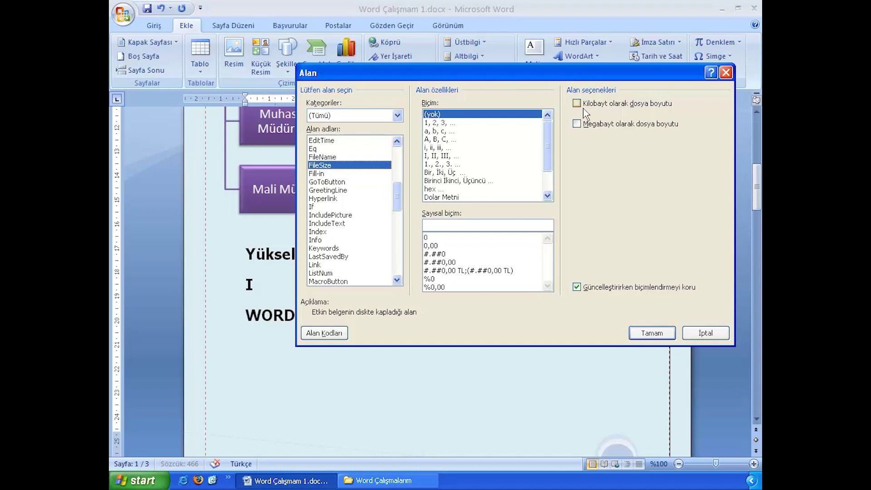
click(577, 123)
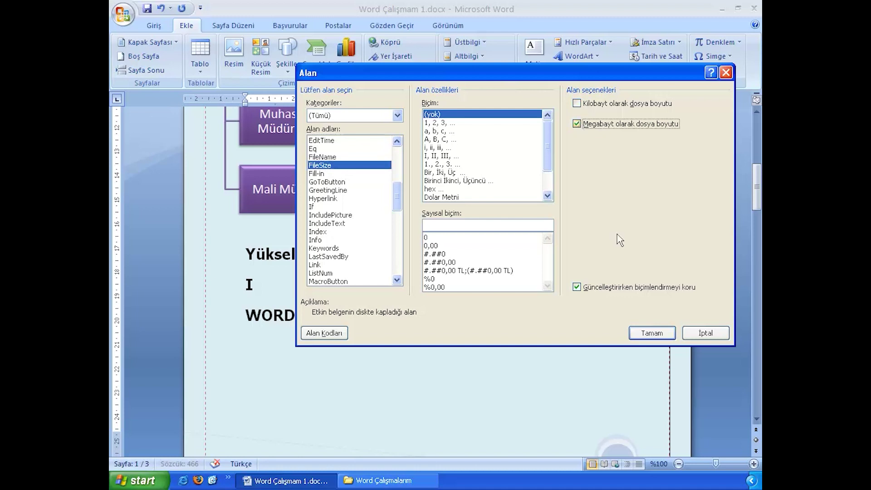
click(651, 334)
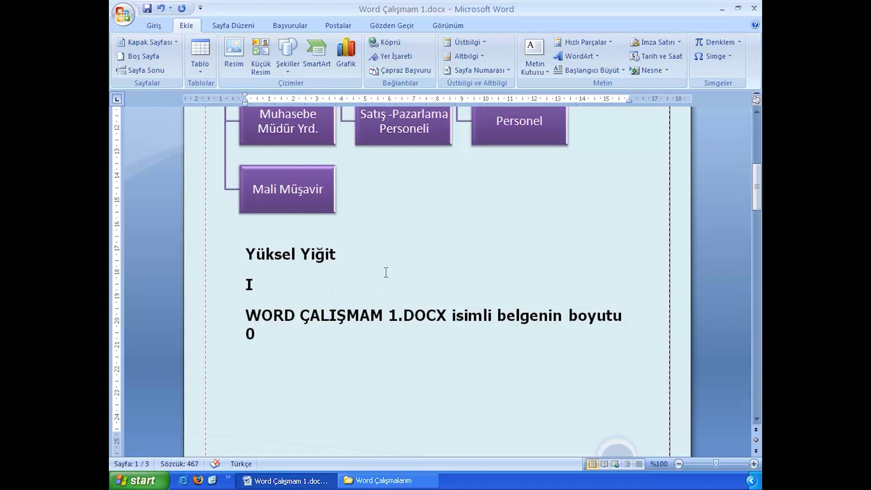
key(ctrl+z)
Insert a kilobyte FileSize field formatted 0,00 (showing 65,00), followed by KB' tır
click(585, 42)
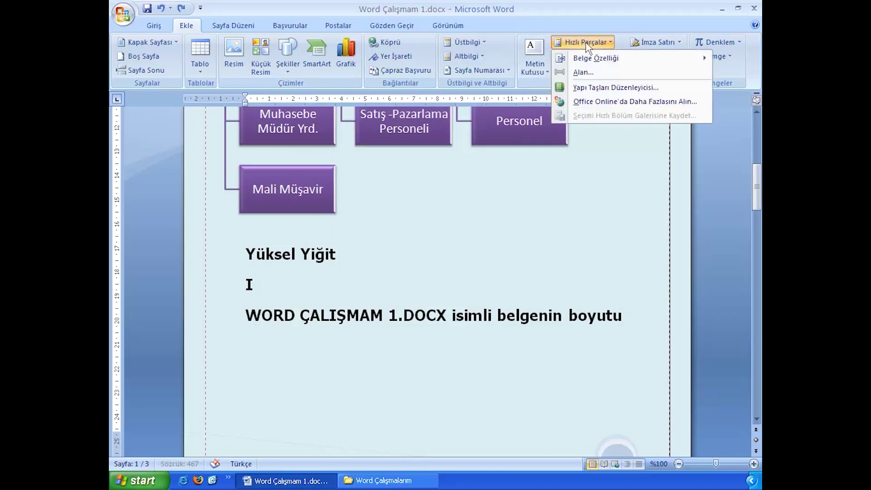
click(583, 71)
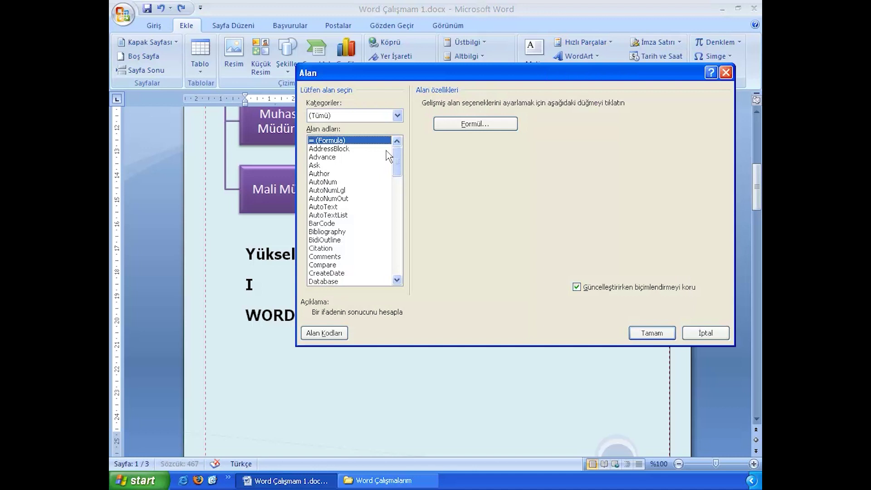
drag(397, 154, 399, 208)
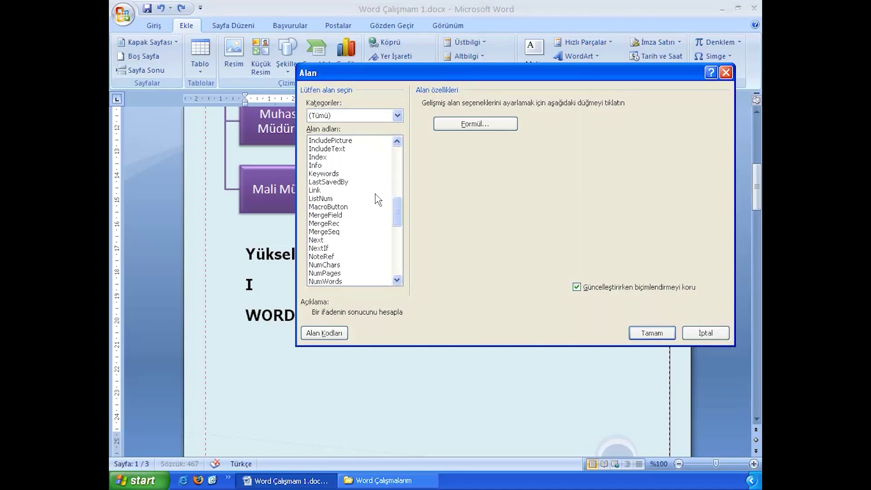
scroll(352, 191, up, 2)
click(327, 141)
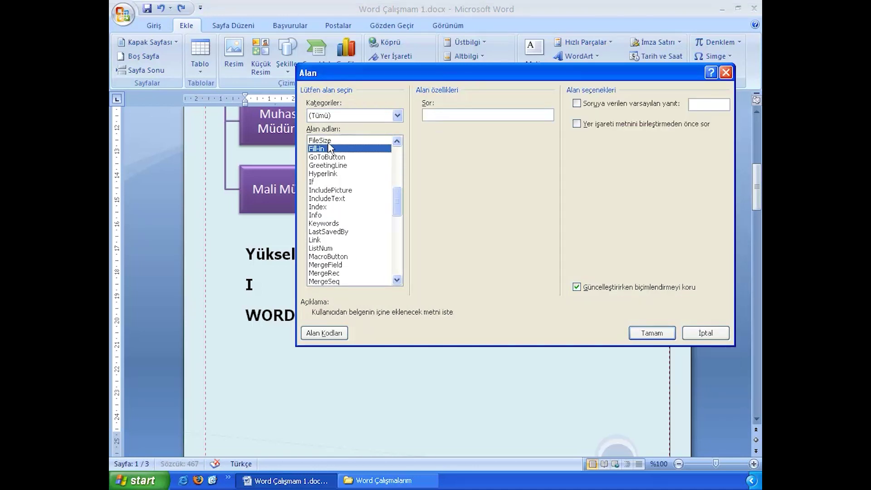
click(588, 104)
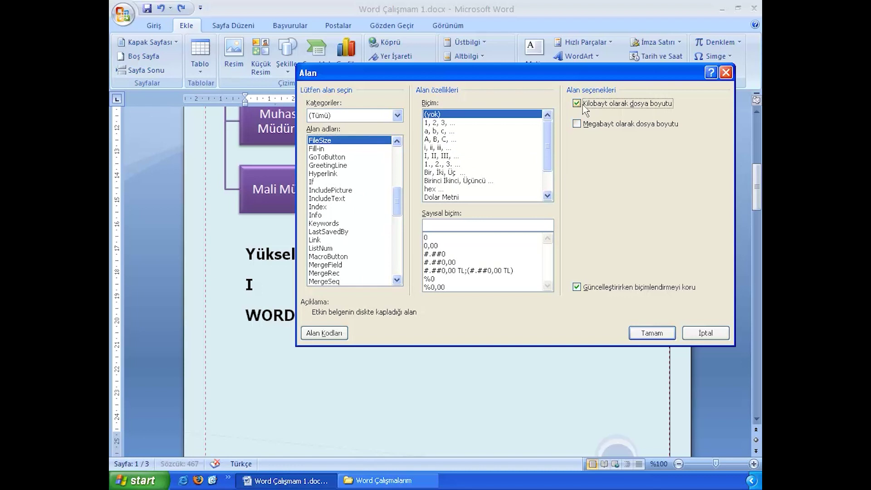
drag(551, 154, 548, 178)
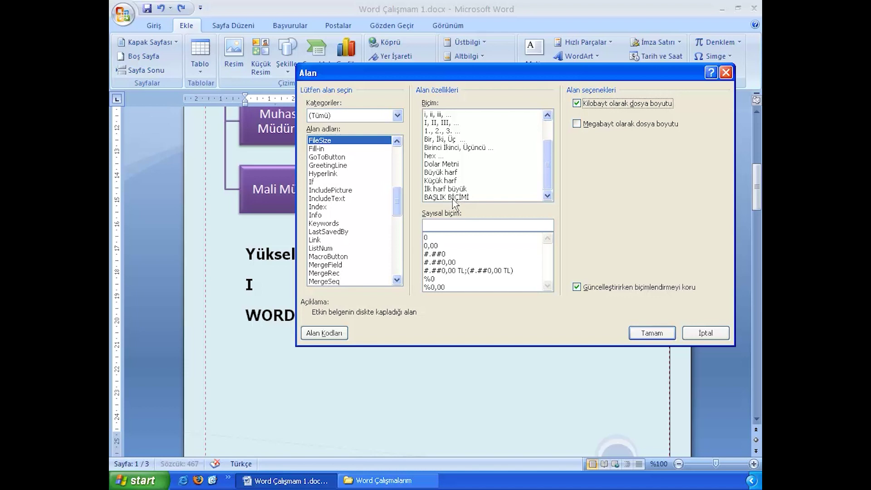
click(455, 189)
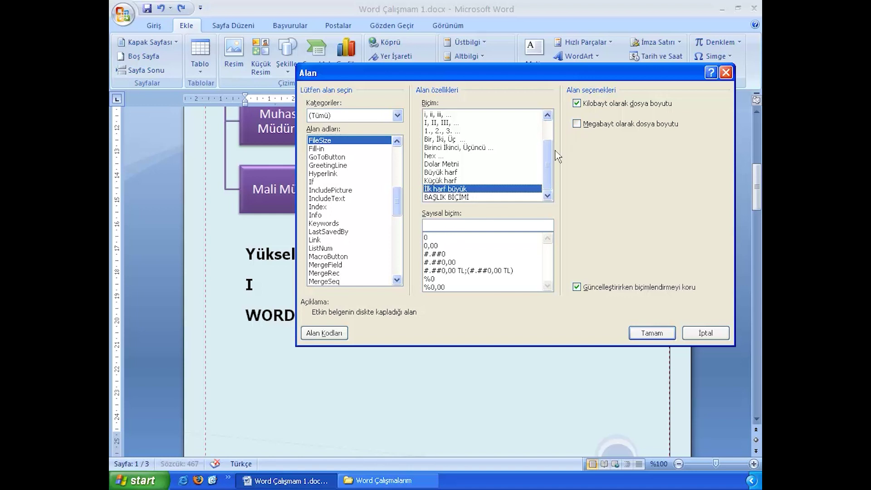
click(445, 247)
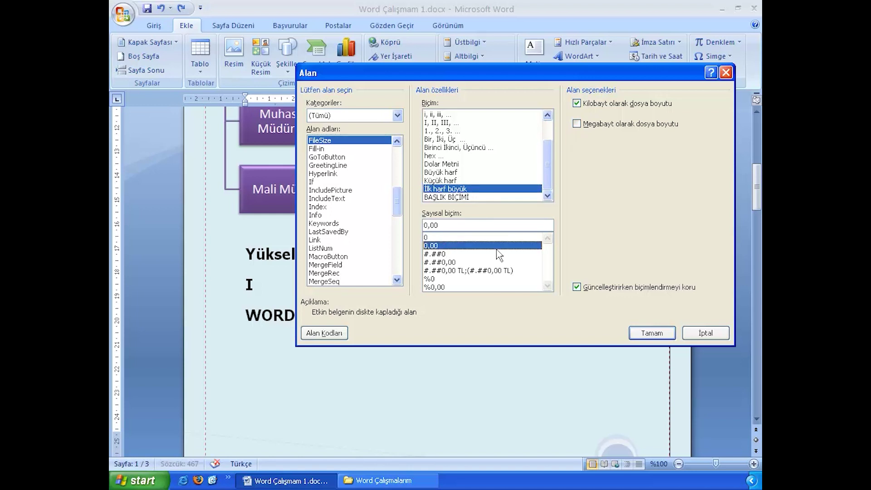
click(637, 335)
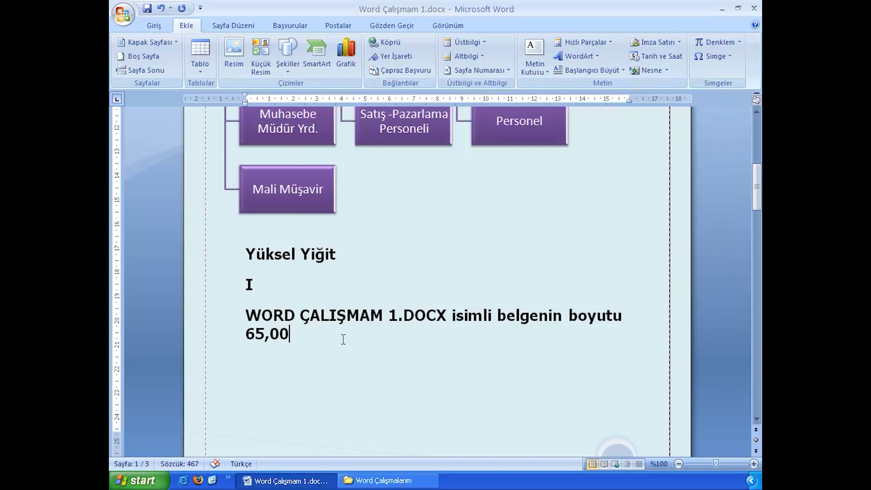
text(KB)
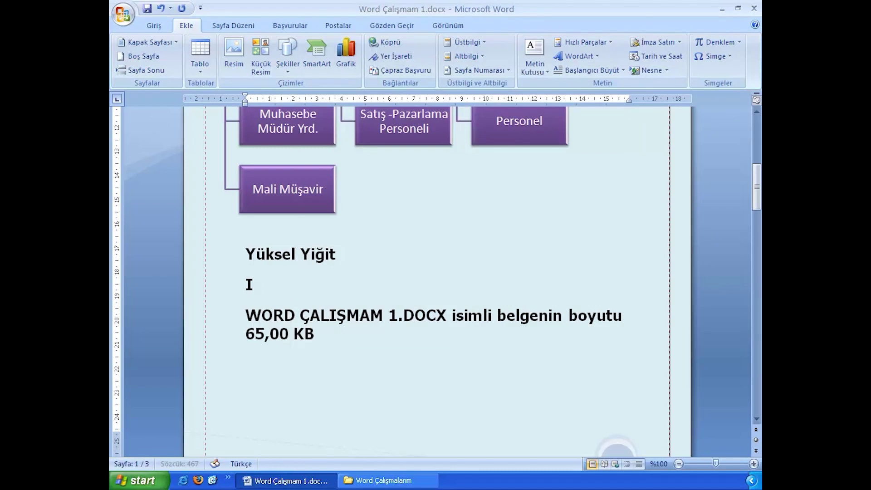
text(' tır.)
click(383, 480)
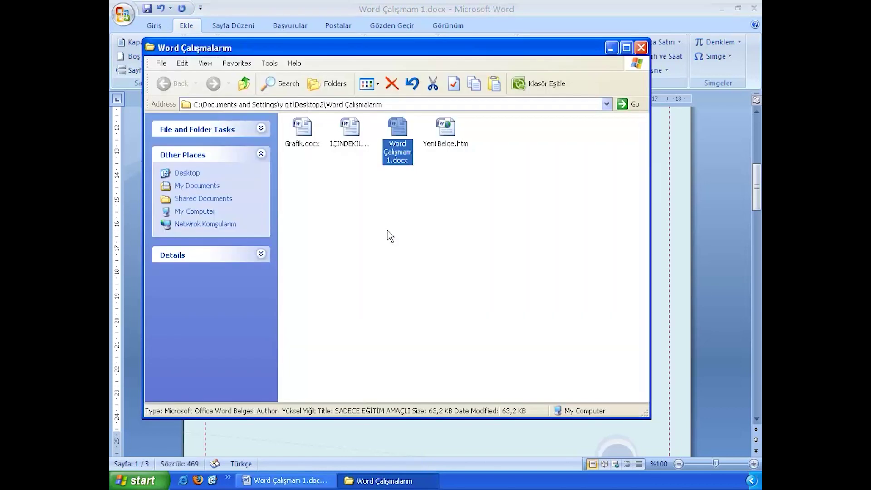
Check Word Çalışmam 1.docx's properties (63,2 KB, 64.817 bytes), then close the folder window
click(397, 195)
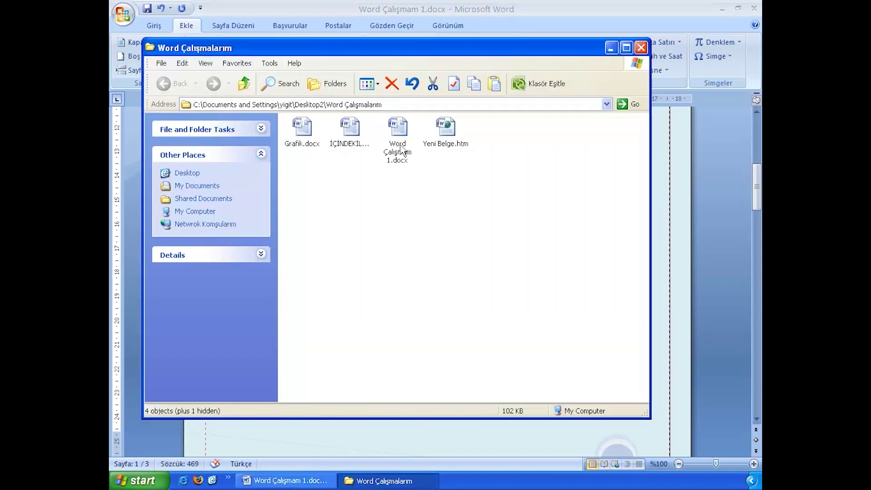
right_click(401, 155)
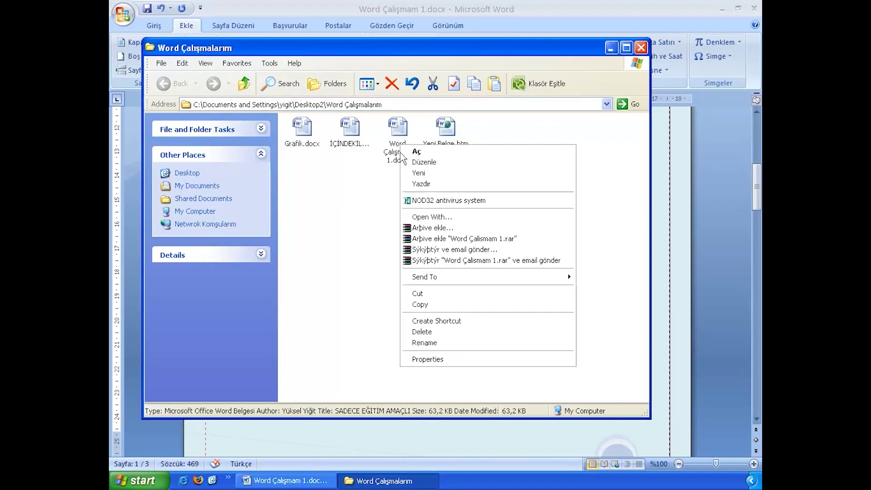
click(440, 360)
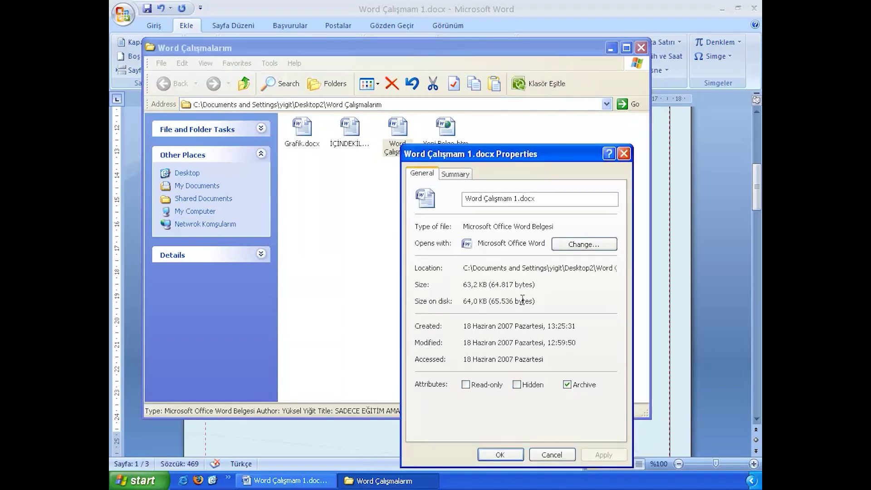
drag(534, 300, 470, 300)
click(497, 299)
click(550, 455)
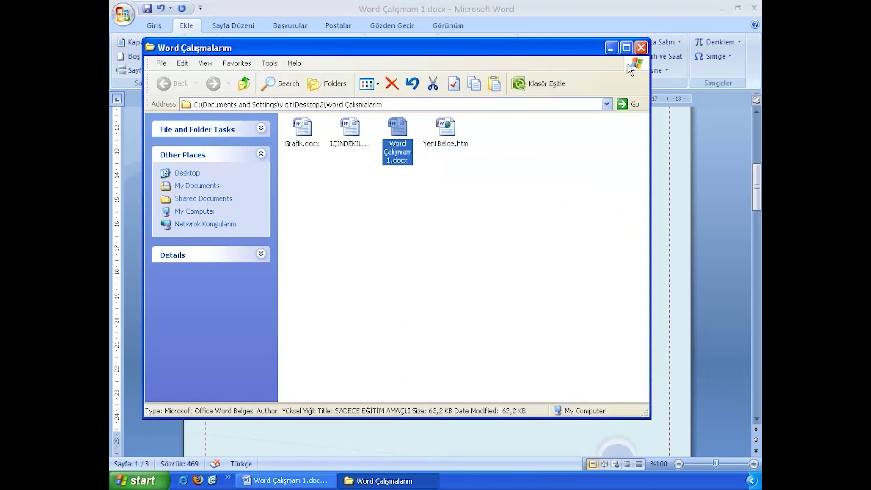
click(640, 47)
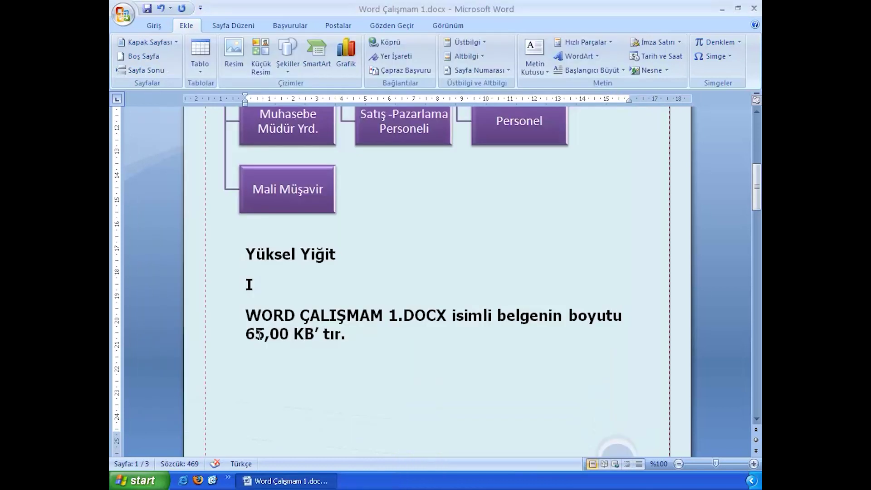
Place the cursor on the empty line below the file-size sentence
click(232, 338)
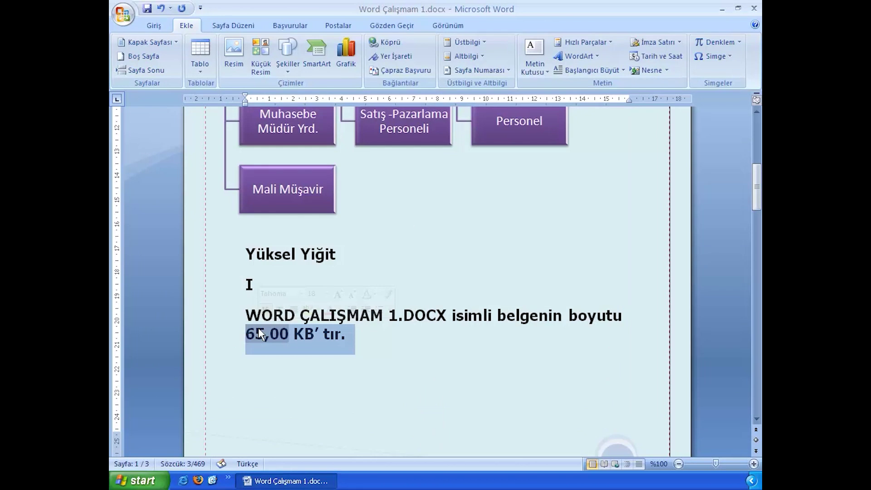
scroll(261, 327, down, 1)
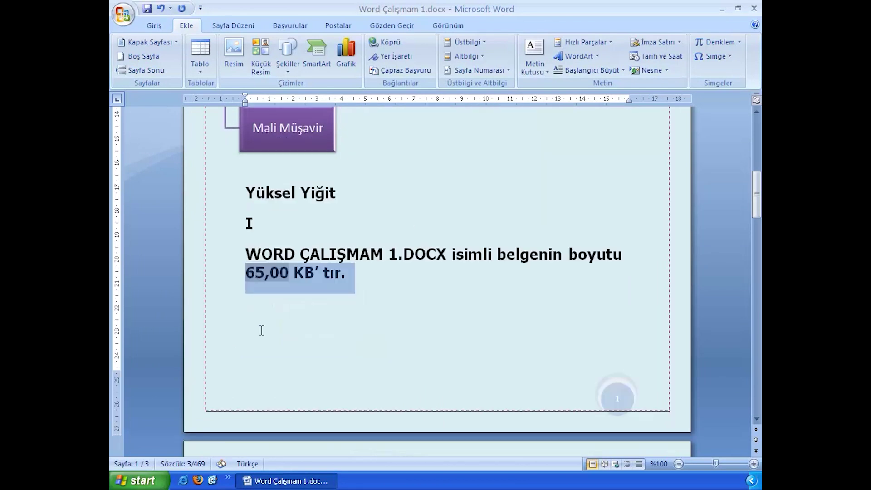
click(380, 305)
scroll(379, 305, up, 1)
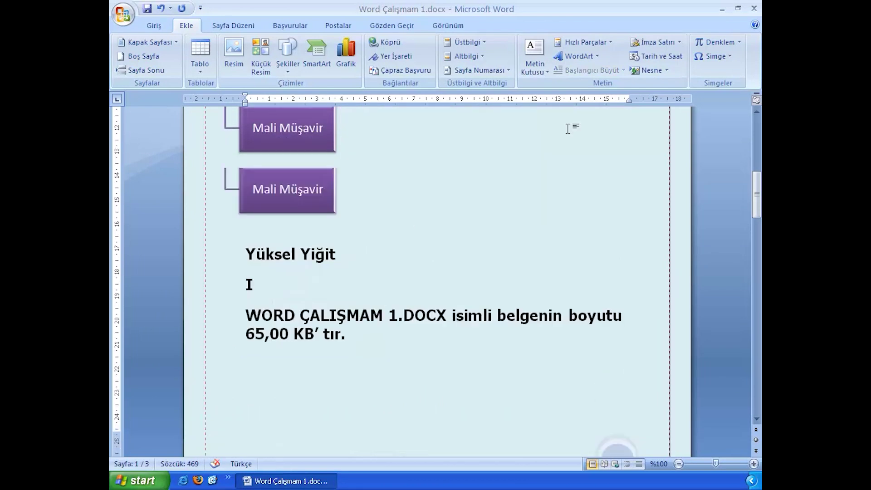
scroll(567, 129, up, 1)
Open the Formula editor from the Quick Parts Field dialog
click(590, 43)
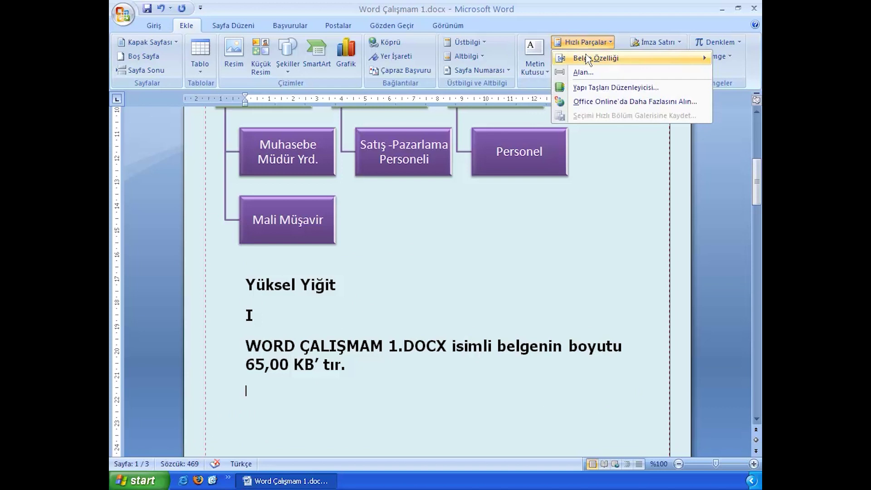
click(583, 72)
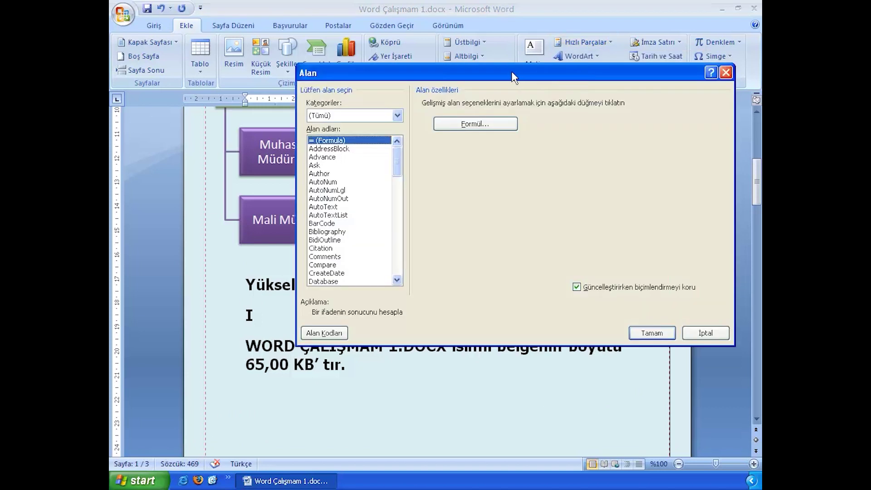
drag(513, 76, 490, 70)
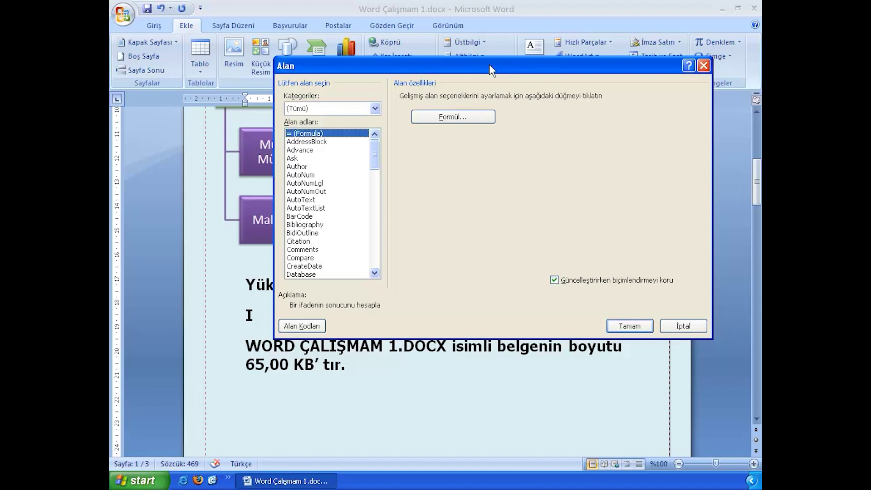
mouse_move(375, 145)
mouse_down()
mouse_move(375, 196)
mouse_move(374, 145)
mouse_up()
click(420, 117)
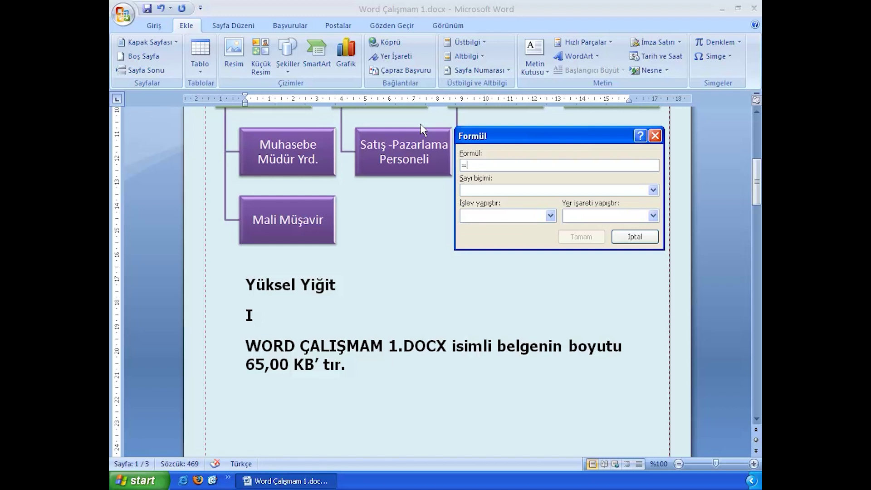
Type 1 after the equals sign and paste the SUM function into the formula
drag(510, 133, 495, 130)
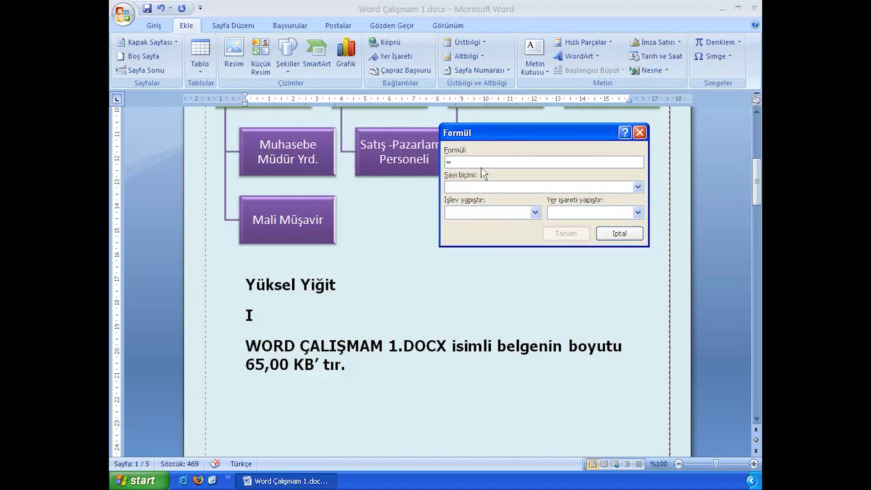
click(535, 213)
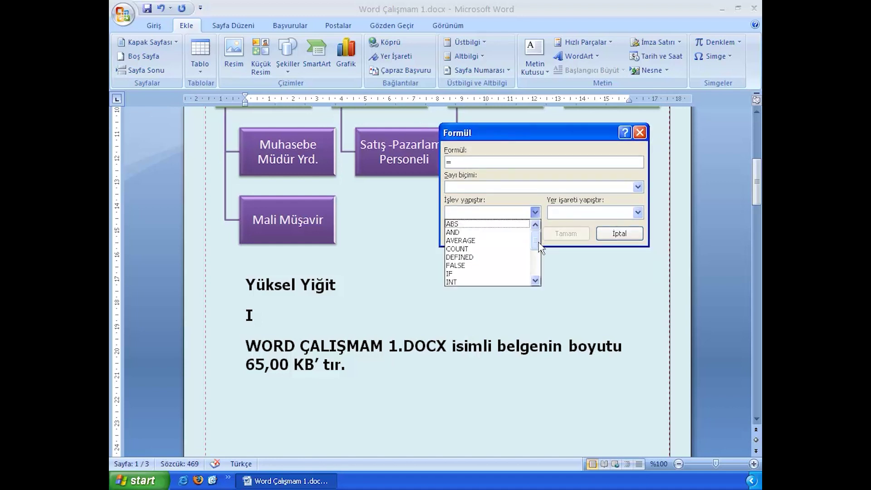
mouse_move(536, 236)
mouse_down()
mouse_move(538, 262)
mouse_move(537, 233)
mouse_up()
click(477, 162)
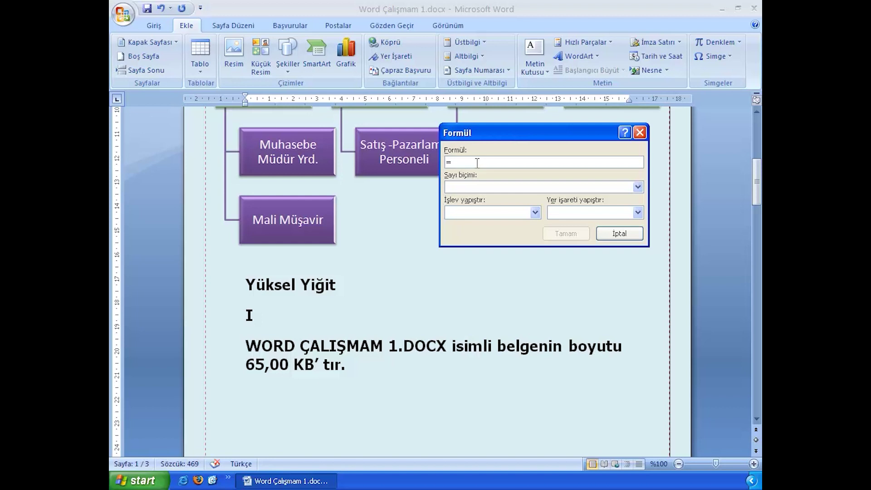
text(18)
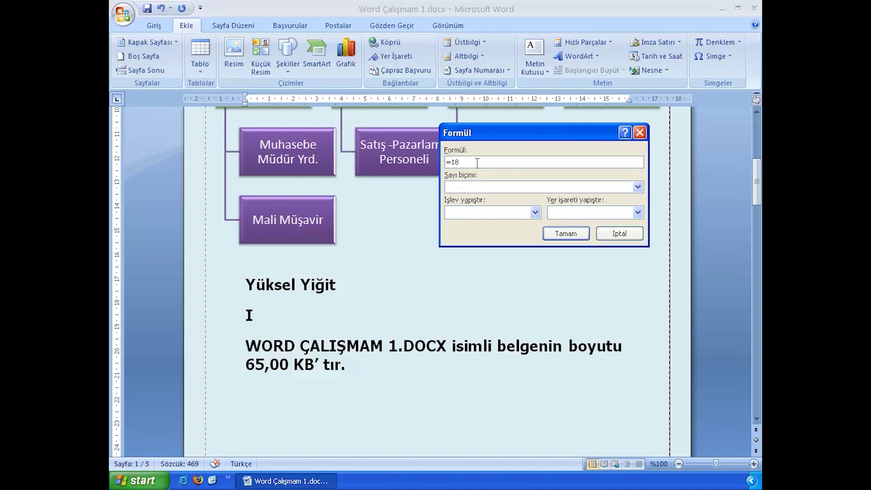
click(535, 212)
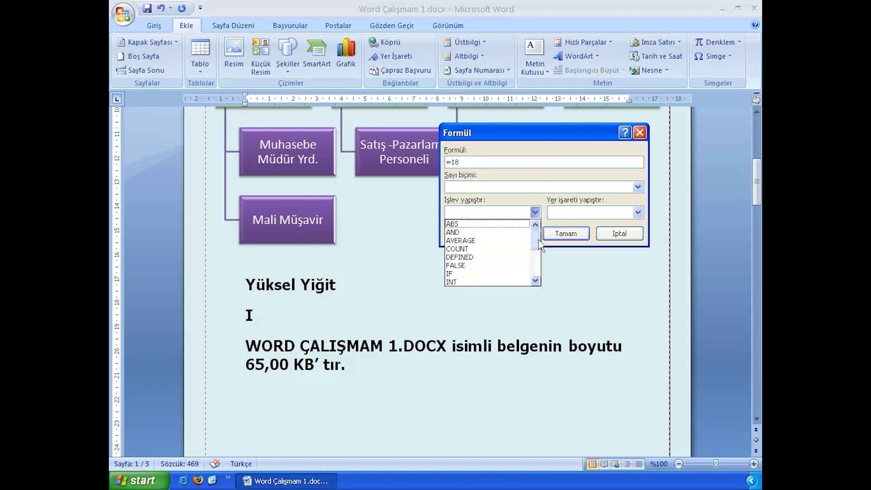
mouse_move(539, 244)
mouse_down()
mouse_move(541, 273)
mouse_move(544, 232)
mouse_move(540, 268)
mouse_up()
click(507, 274)
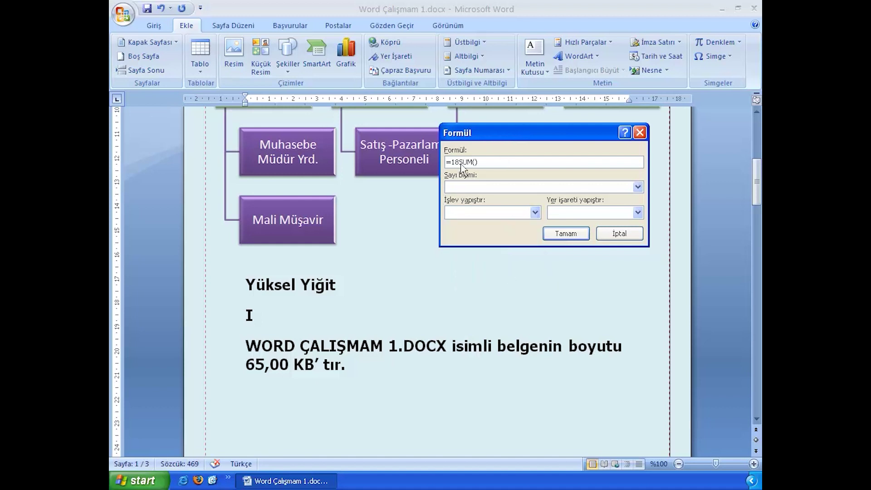
Clear the formula, paste a fresh SUM, and accept the Formula dialog
drag(477, 162, 399, 159)
key(BackSpace)
click(492, 212)
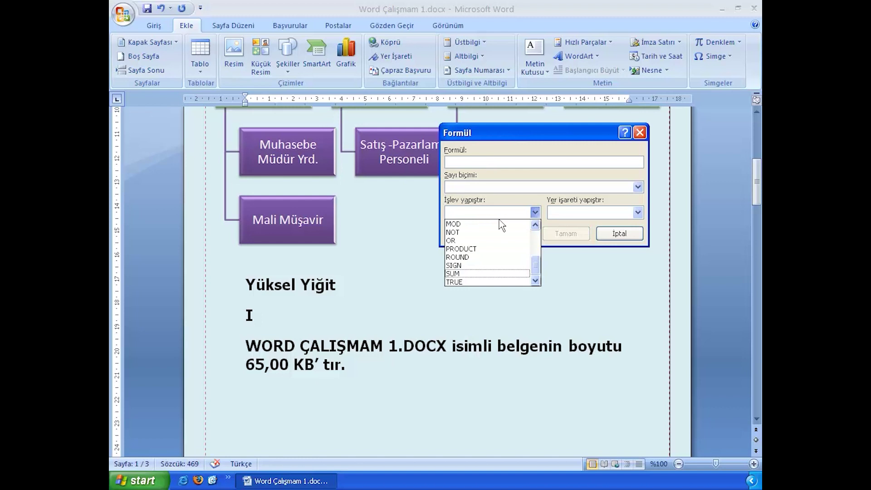
click(488, 274)
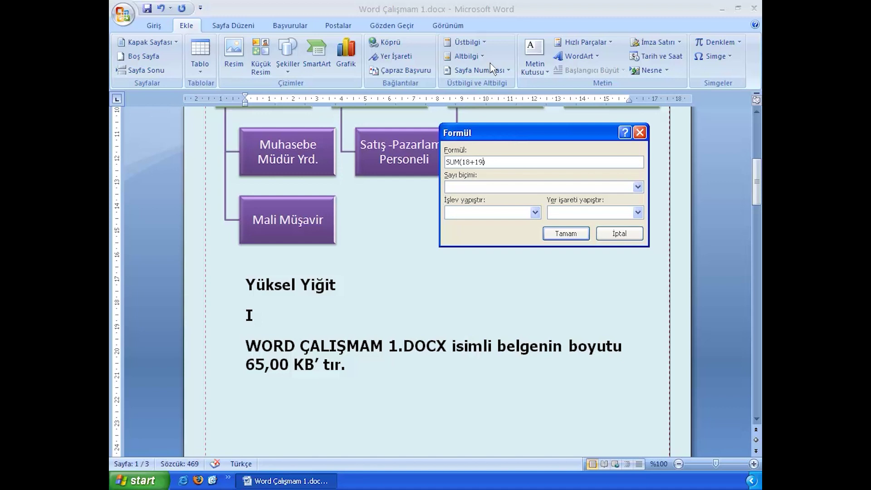
click(564, 234)
scroll(408, 308, down, 3)
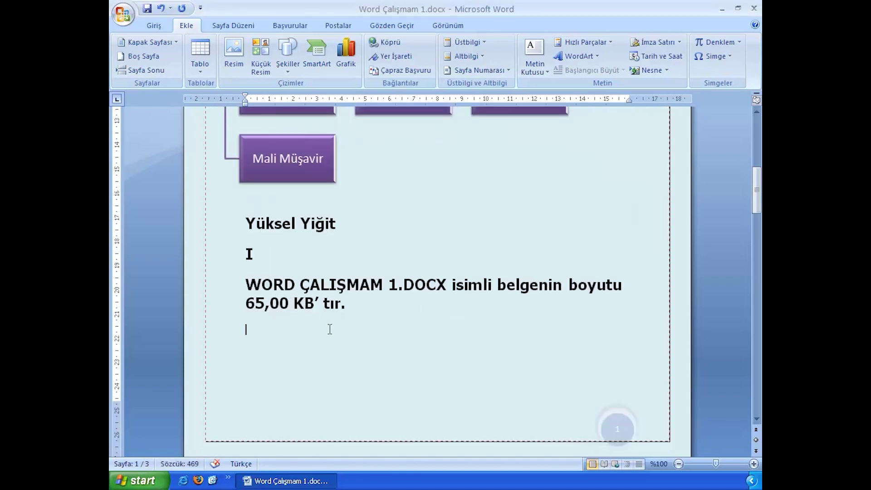
Insert a =SUM(18+19) formula field with the 0,00 number format
click(584, 42)
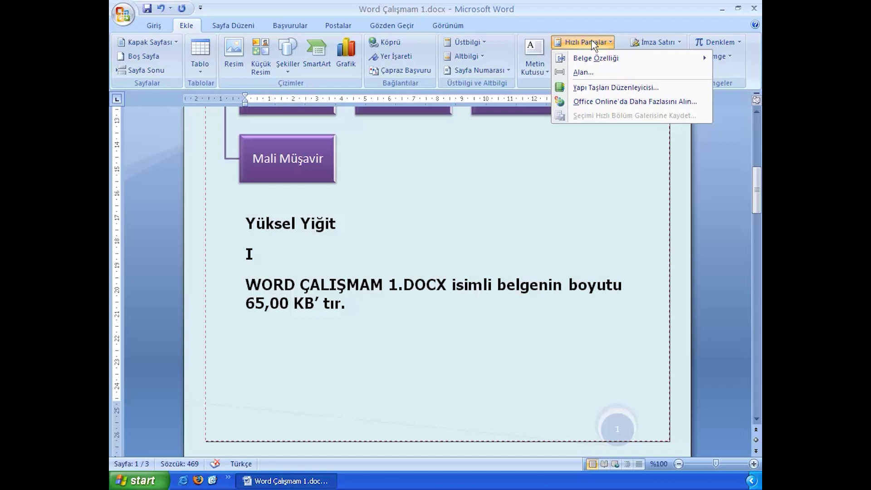
click(585, 72)
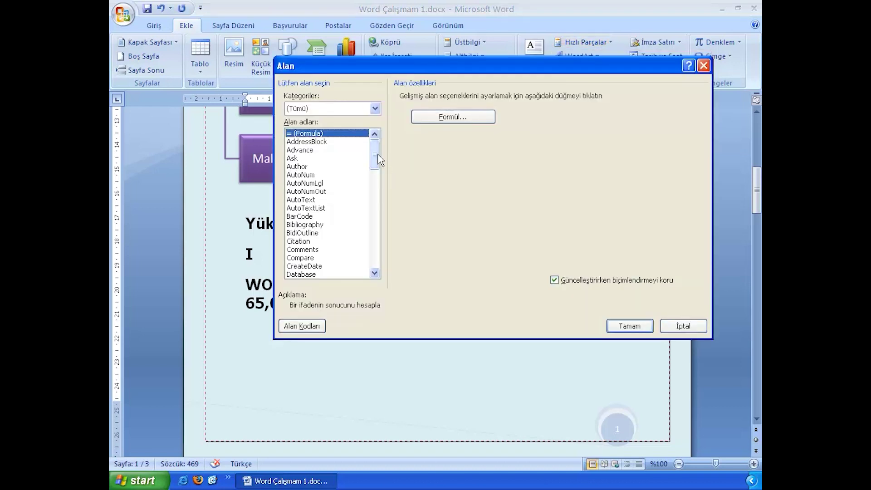
click(434, 115)
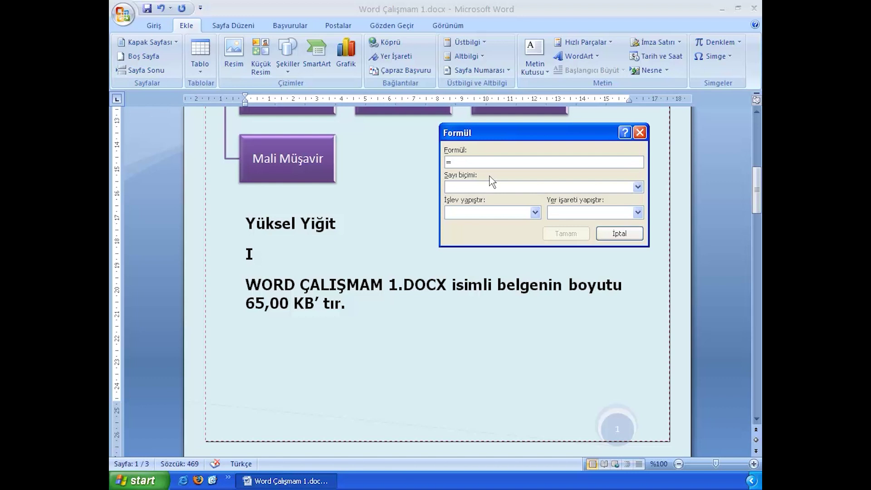
click(534, 212)
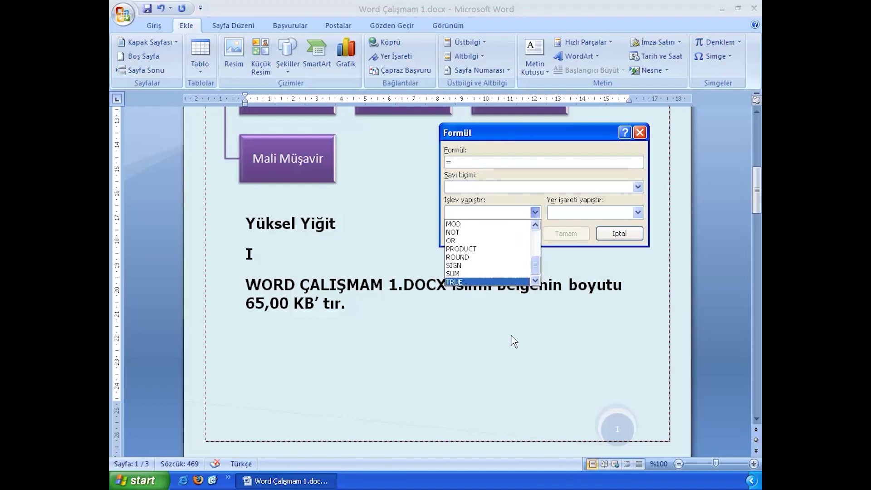
click(488, 274)
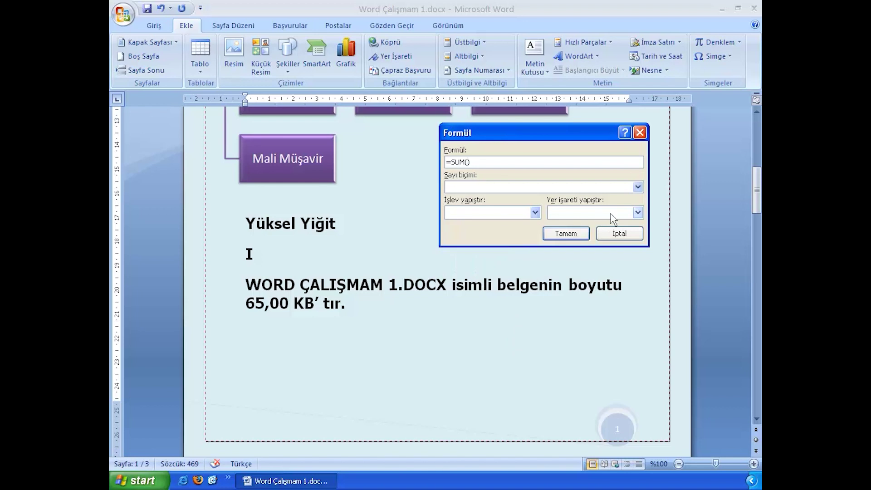
click(638, 187)
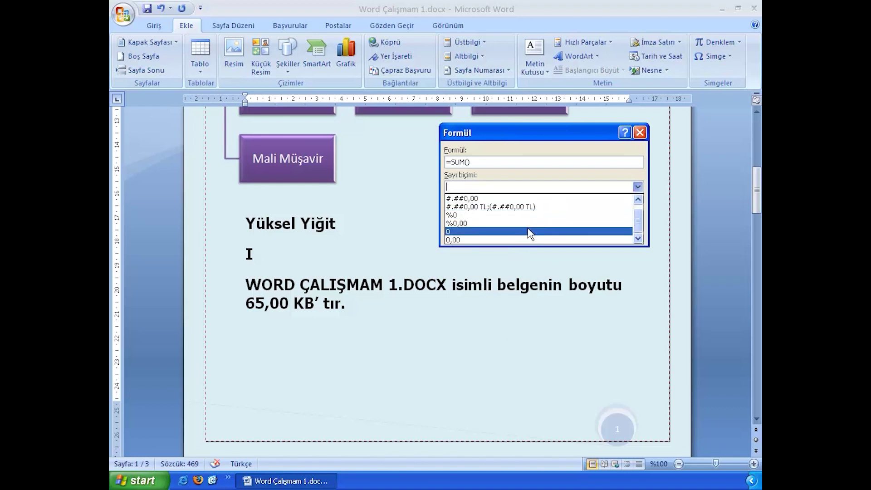
click(474, 236)
click(486, 161)
text(18+19)
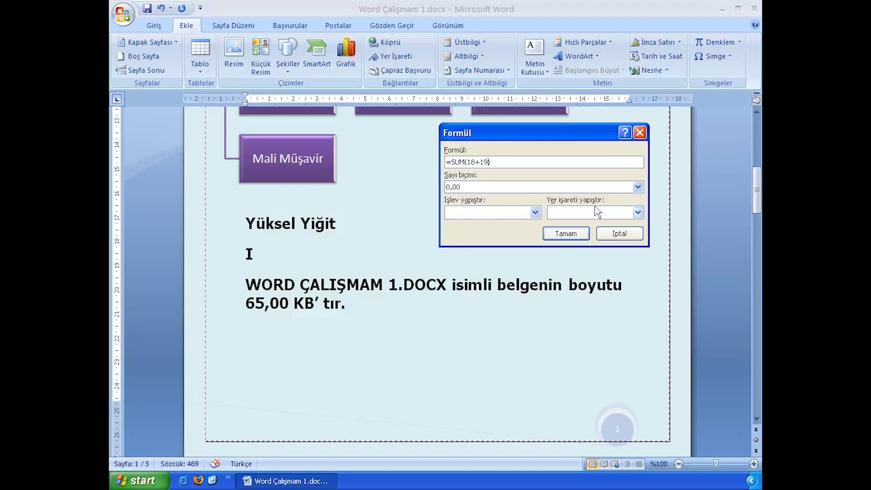
click(572, 233)
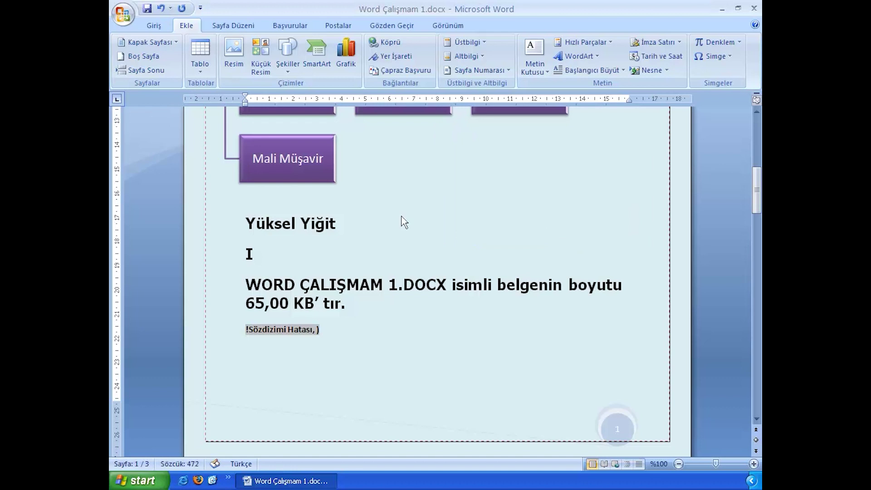
Change the formula field's plus to a comma, making it =SUM(18,19) so it shows 37,00
click(585, 42)
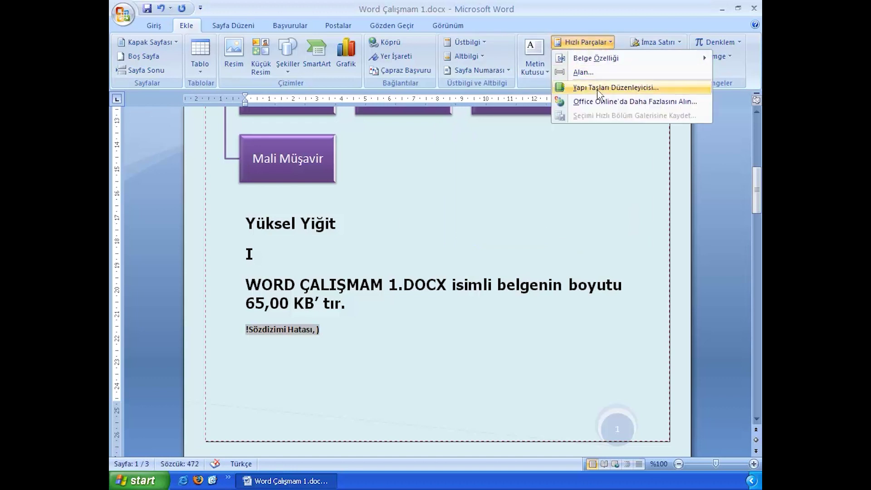
click(584, 73)
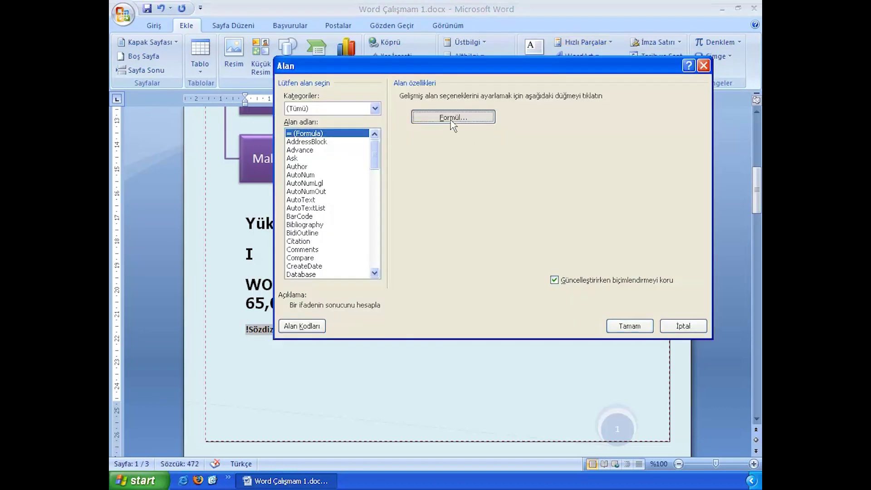
click(453, 118)
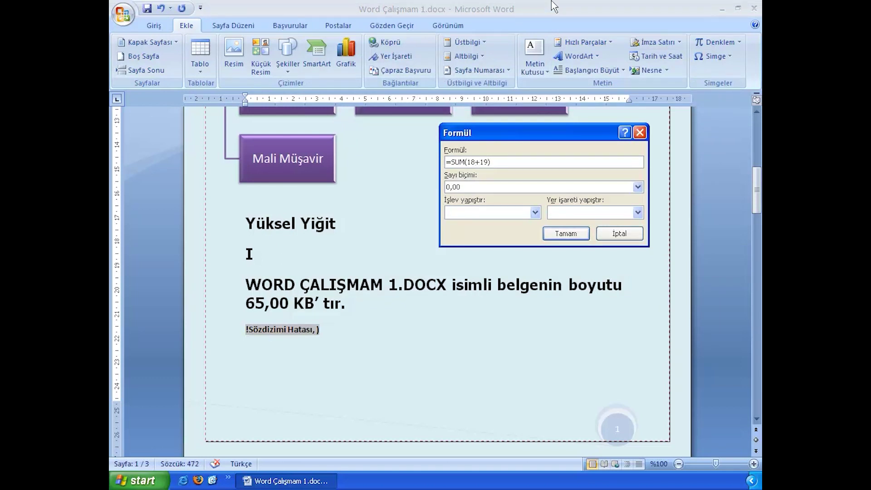
click(477, 162)
text(,)
click(577, 232)
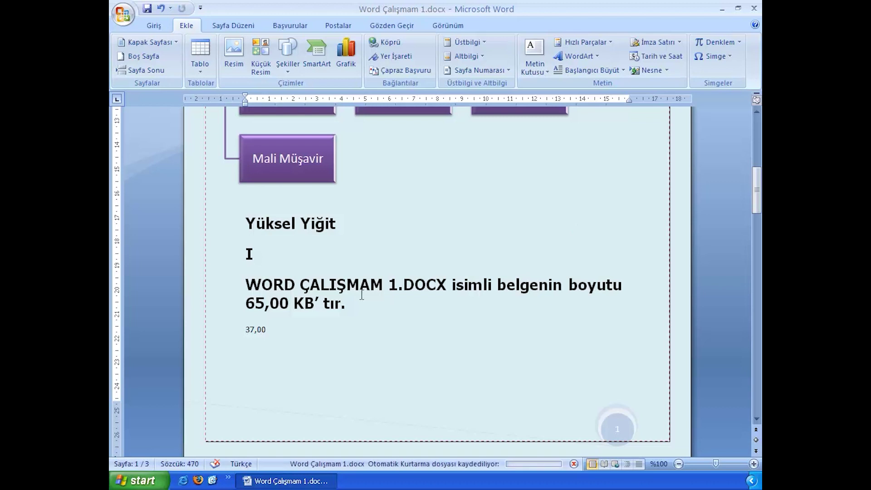
click(284, 328)
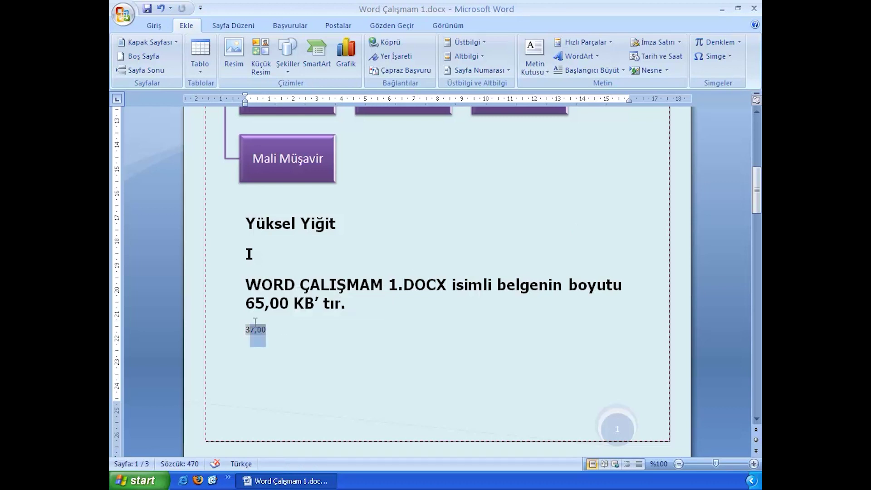
click(583, 42)
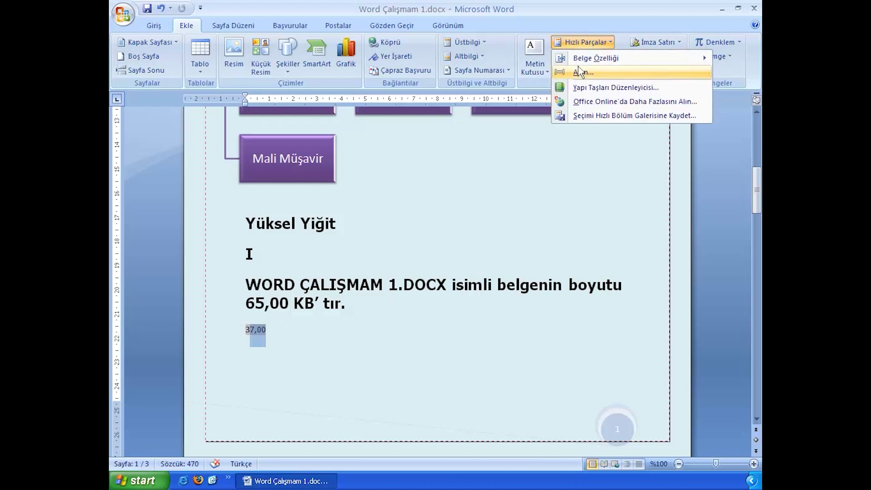
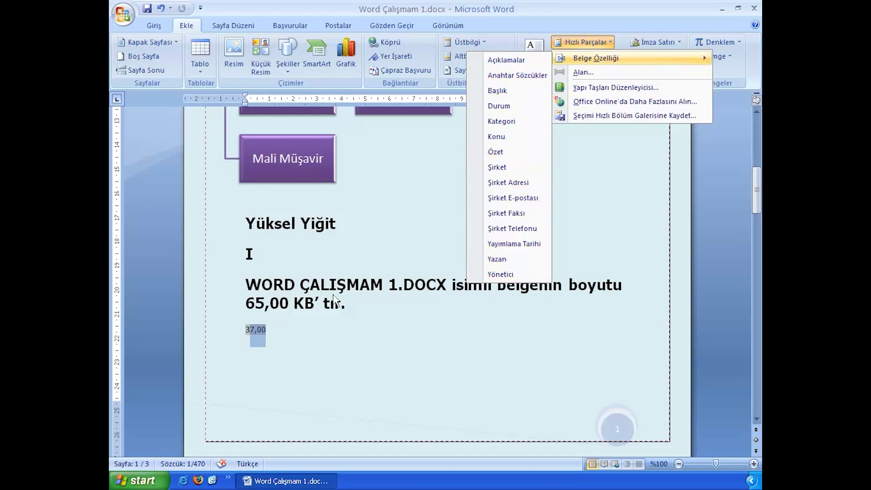
Dismiss the property menu and delete the author name line below the org chart
click(355, 252)
scroll(355, 252, down, 3)
click(356, 252)
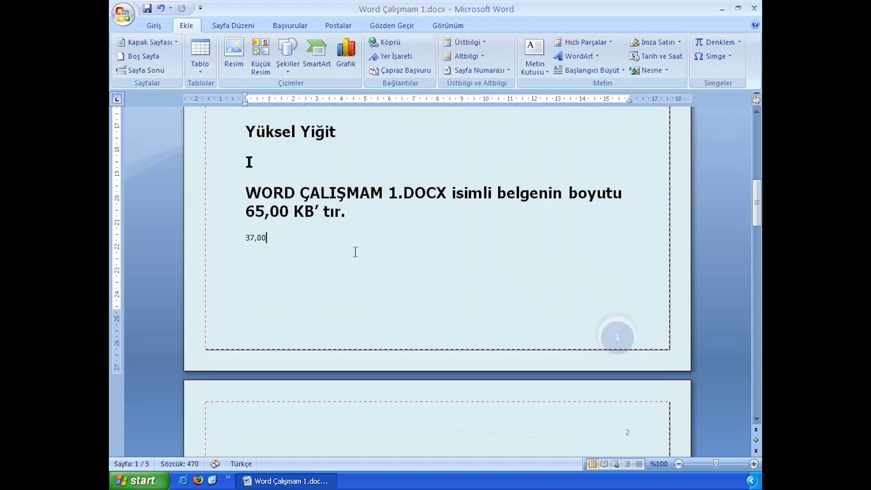
drag(355, 252, 247, 215)
scroll(253, 239, up, 3)
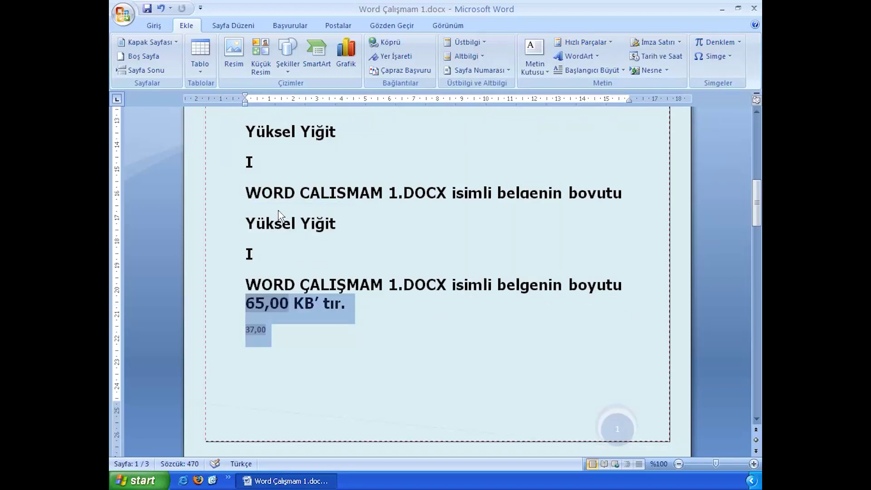
scroll(278, 216, up, 2)
click(370, 285)
drag(370, 285, 239, 285)
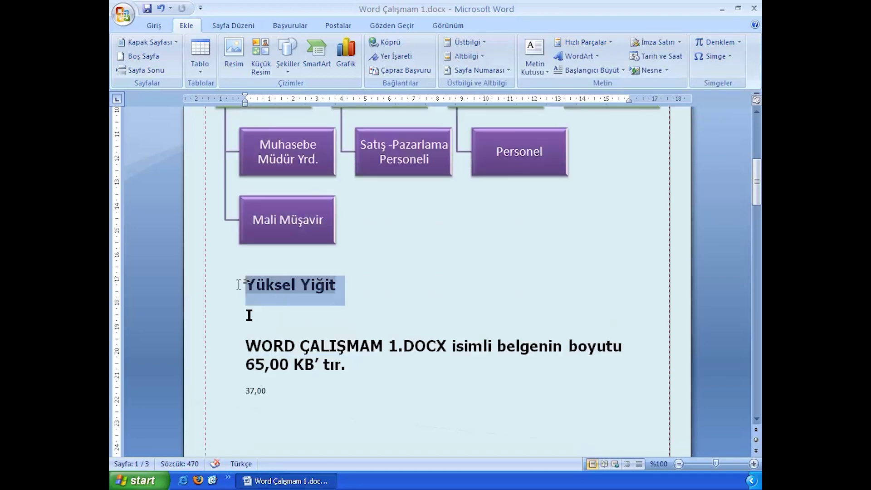
key(Delete)
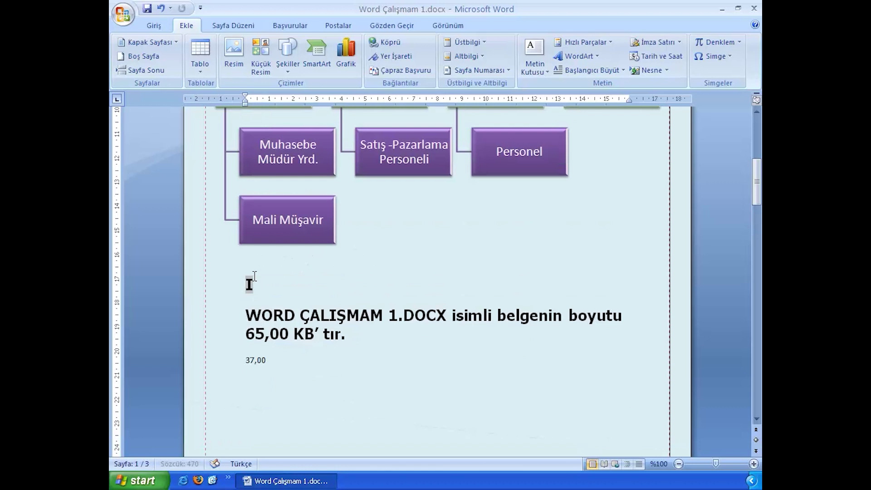
Delete the lone 'I' character, leaving an empty line in its place
click(254, 276)
key(Return)
click(249, 275)
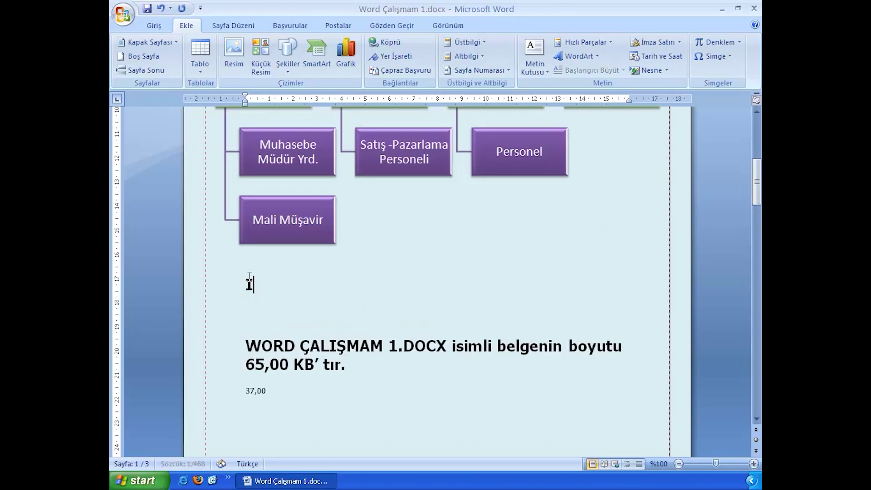
key(BackSpace)
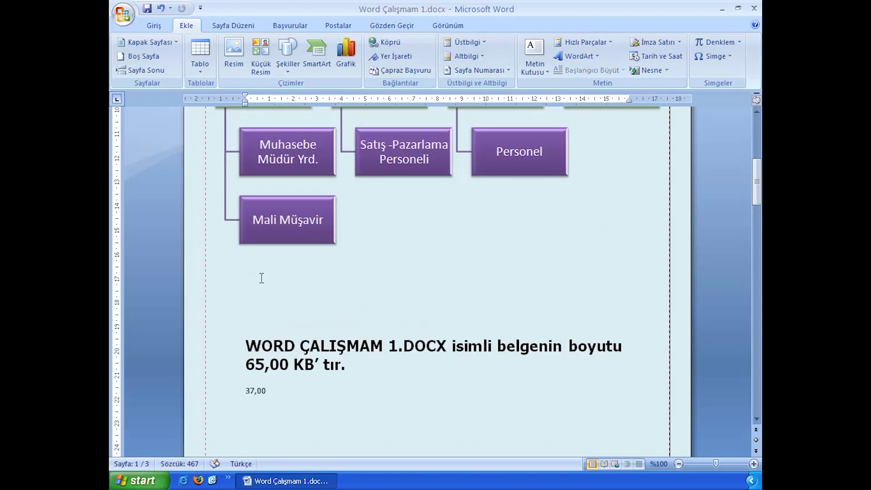
click(573, 42)
mouse_move(596, 58)
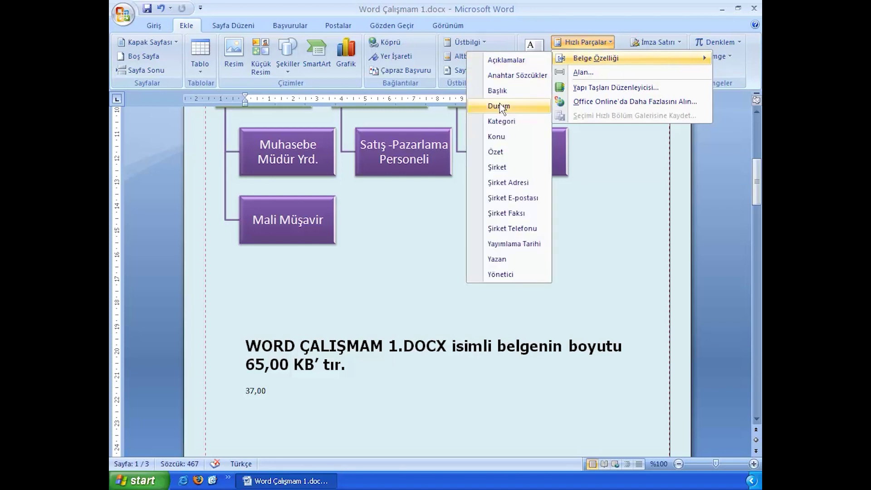
Insert the Özet document property field below the org chart and select its placeholder
click(496, 152)
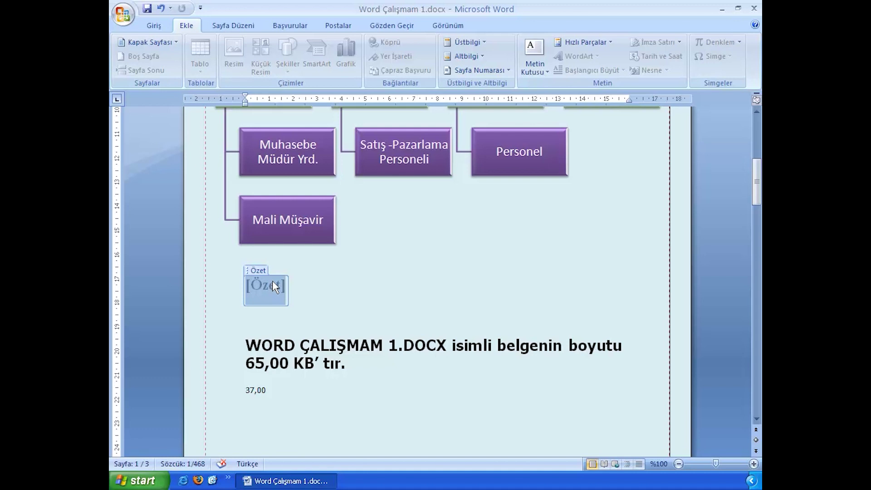
scroll(272, 280, down, 1)
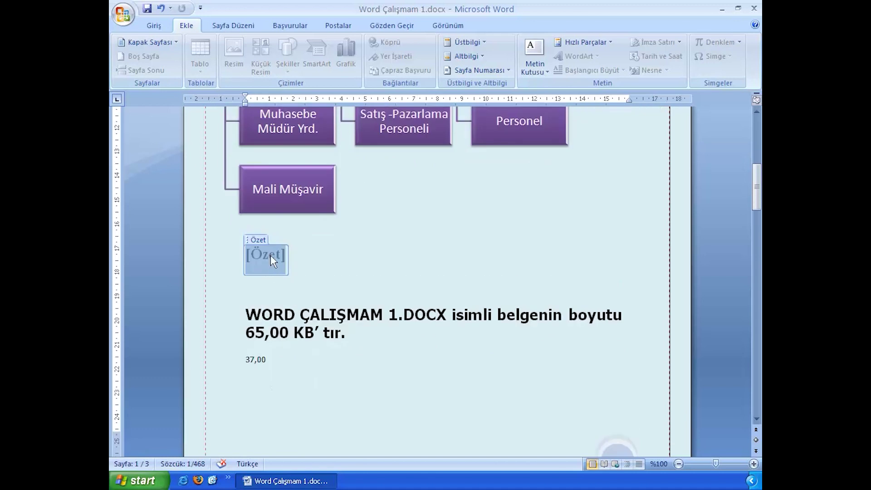
click(254, 239)
click(258, 253)
Enter 'Bu Bilgi özet Bilgidir.' in the field, fixing the Bilgigir typo
text(g)
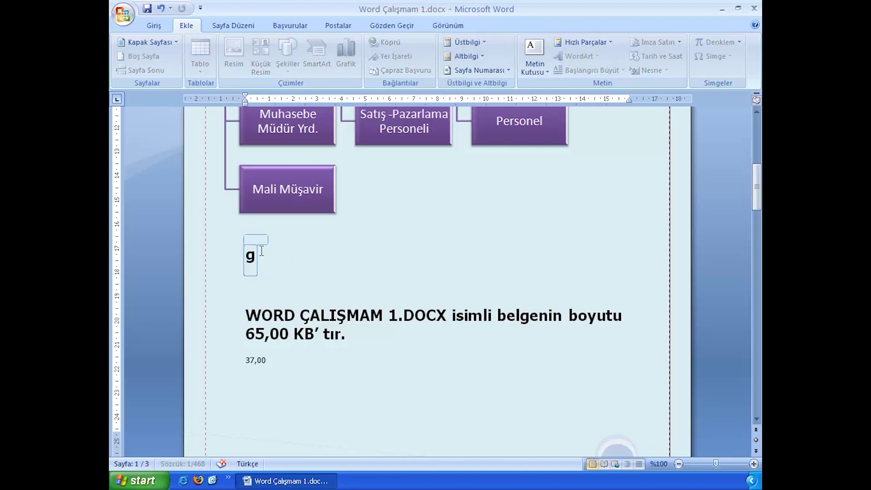
key(BackSpace)
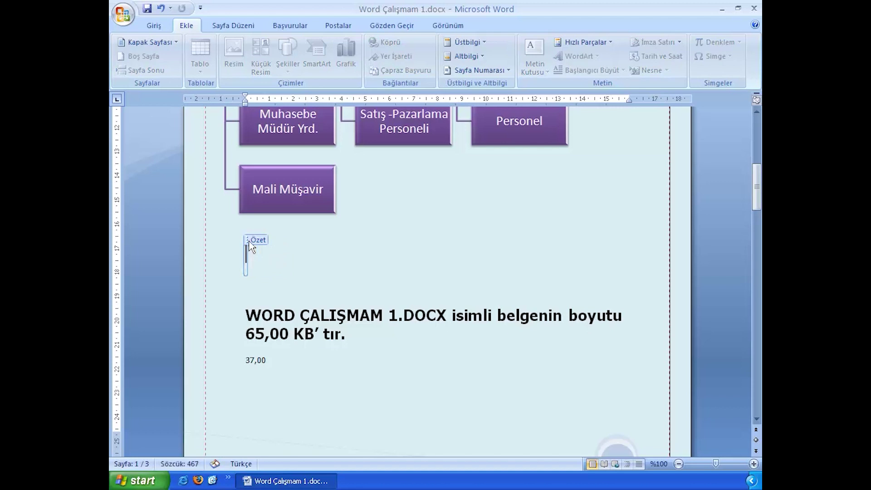
text(Bu)
text( Bilgi özet B)
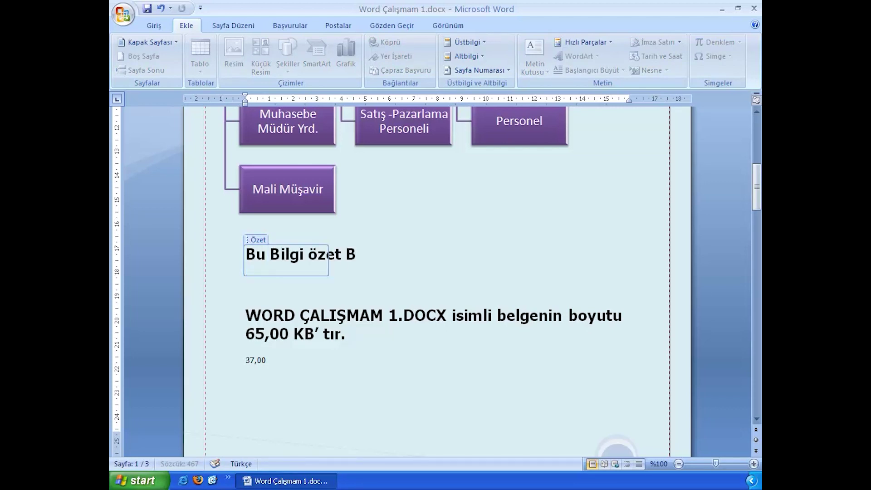
text(ilgigir..)
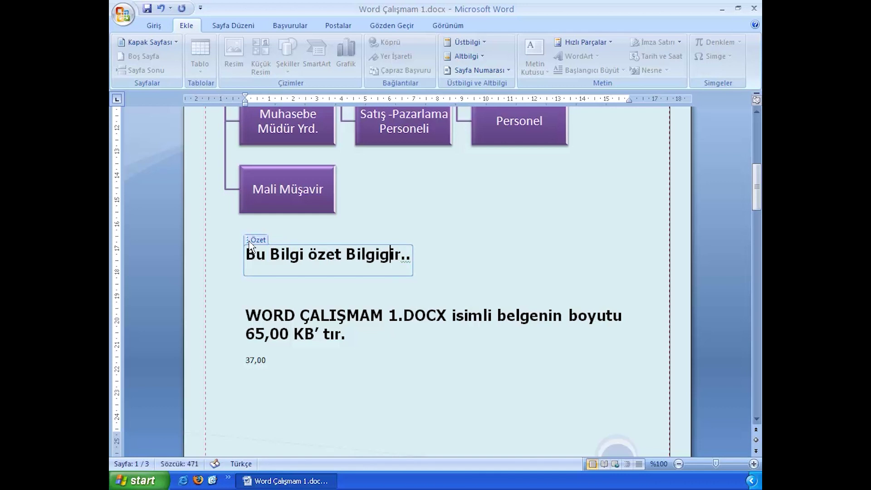
key(ctrl+shift+Left)
text(d)
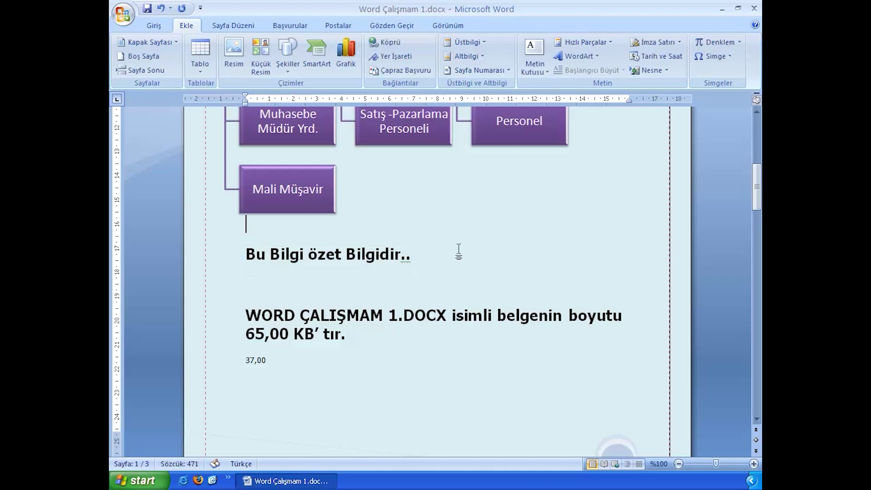
key(Left)
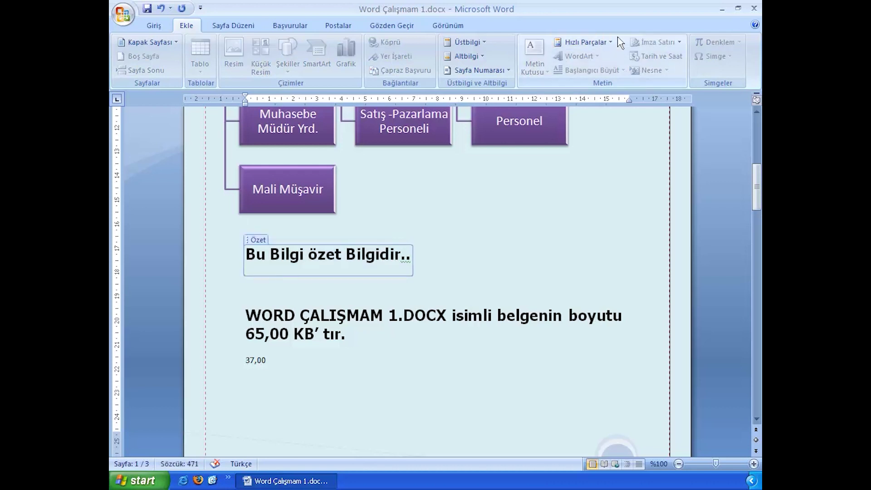
Open the Building Blocks Organizer, reposition it and widen the name column
click(610, 43)
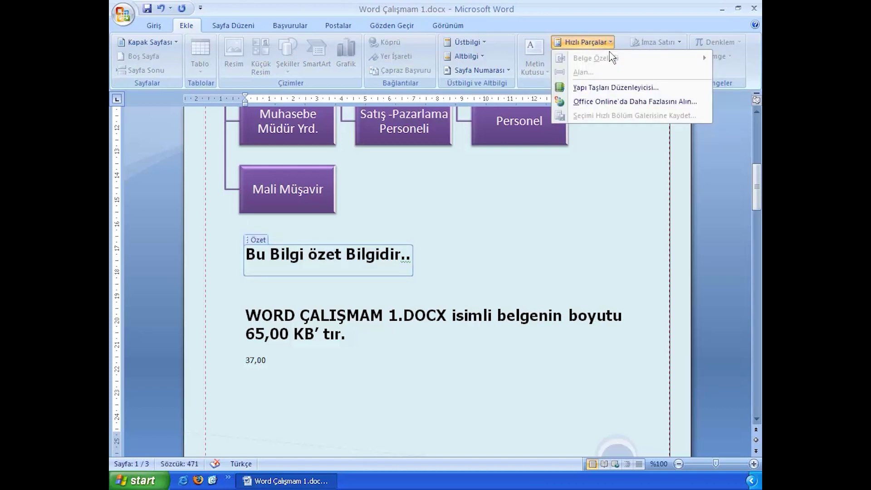
click(592, 5)
click(477, 240)
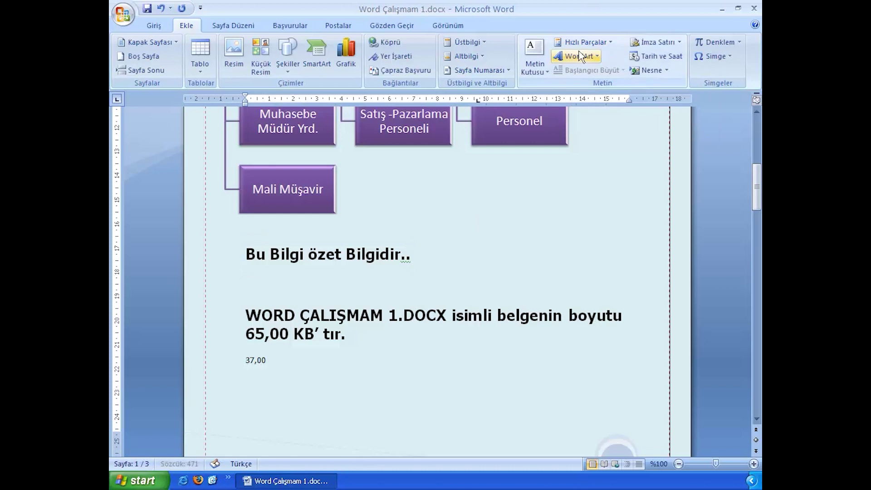
click(585, 42)
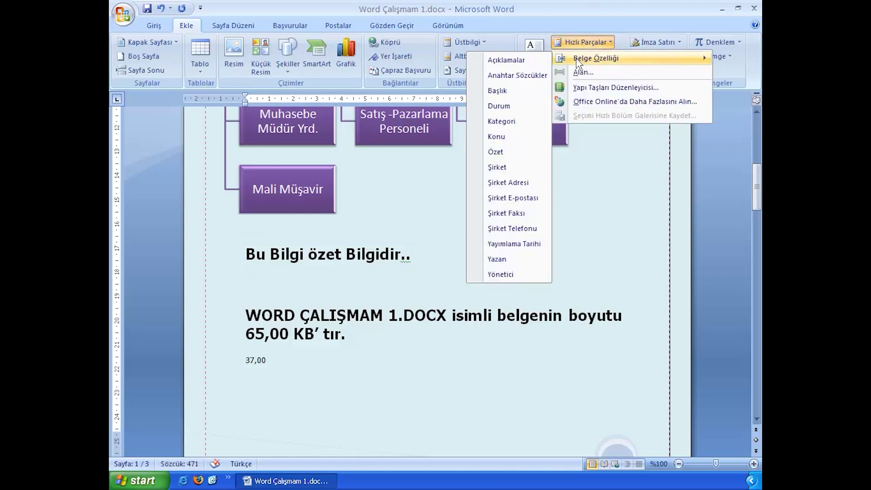
mouse_move(596, 58)
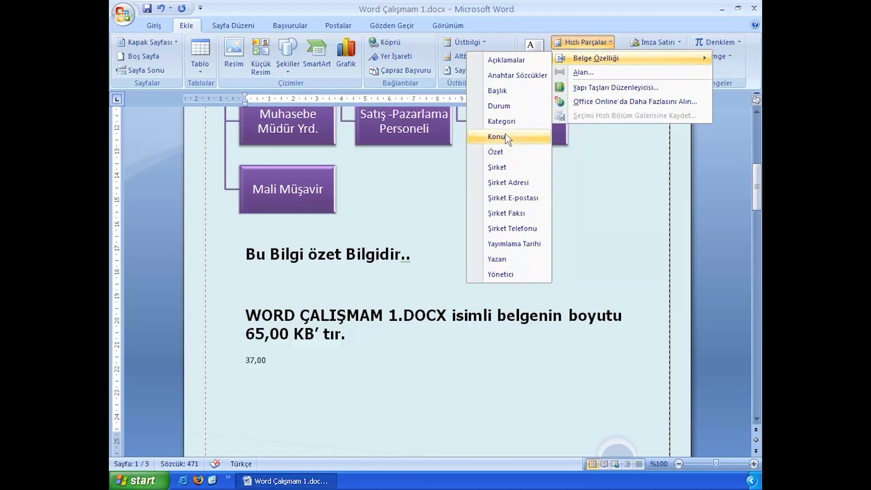
click(568, 90)
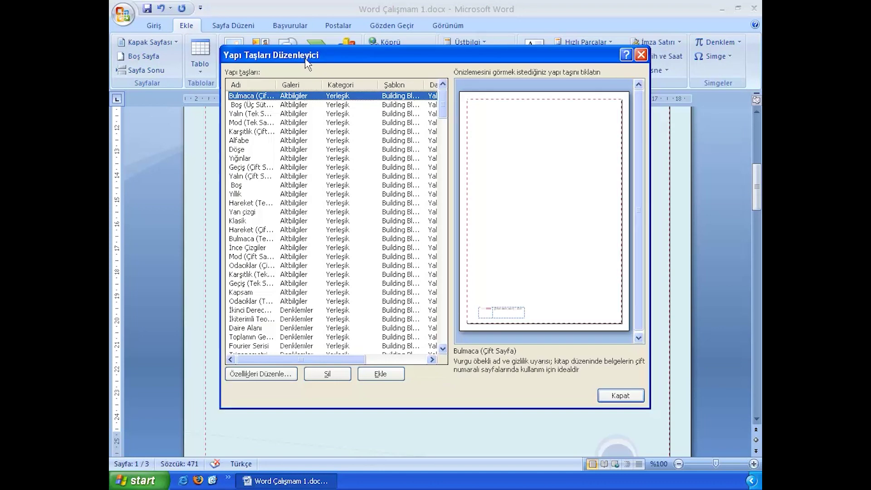
drag(303, 54, 377, 25)
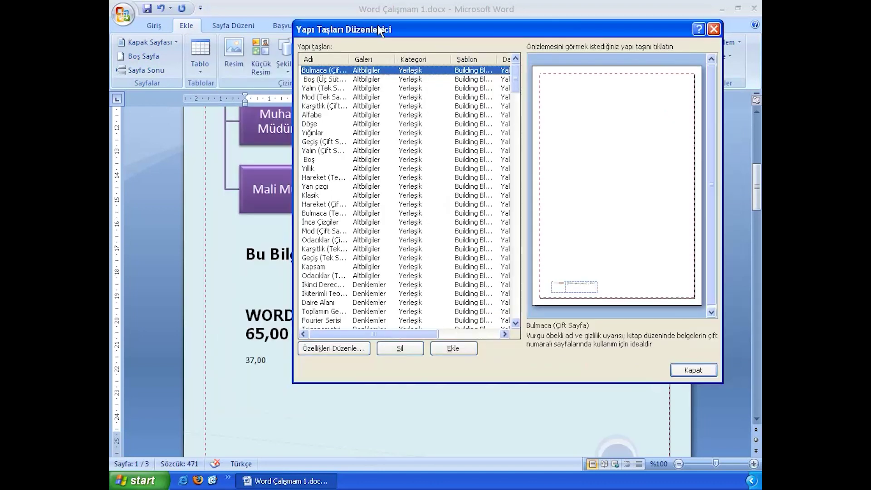
drag(349, 58, 370, 54)
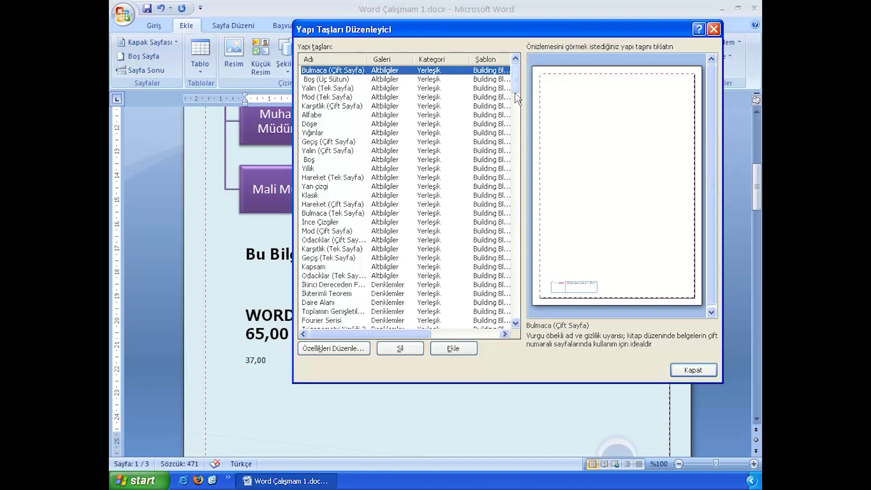
mouse_move(516, 91)
mouse_down()
mouse_move(515, 309)
mouse_move(514, 122)
mouse_up()
Preview the Yıllık cover page and Alfabe footer entries, narrowing the category column
click(341, 131)
scroll(342, 135, up, 5)
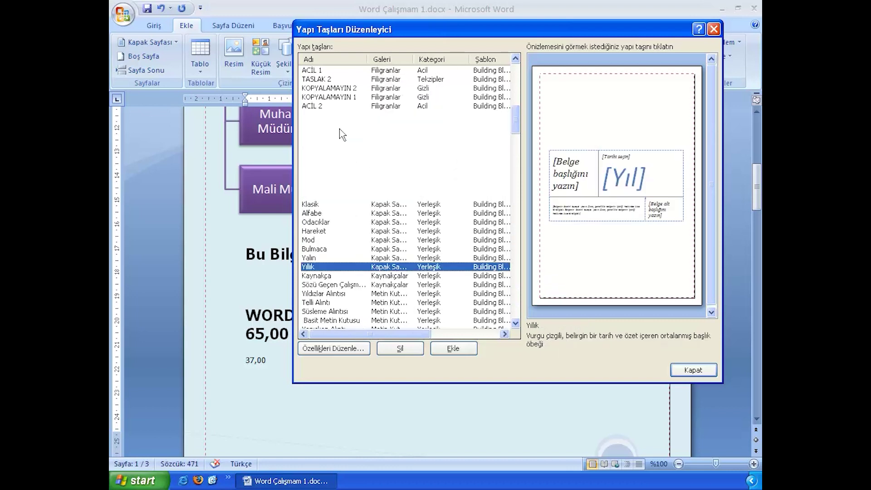
scroll(342, 134, up, 10)
scroll(343, 135, up, 10)
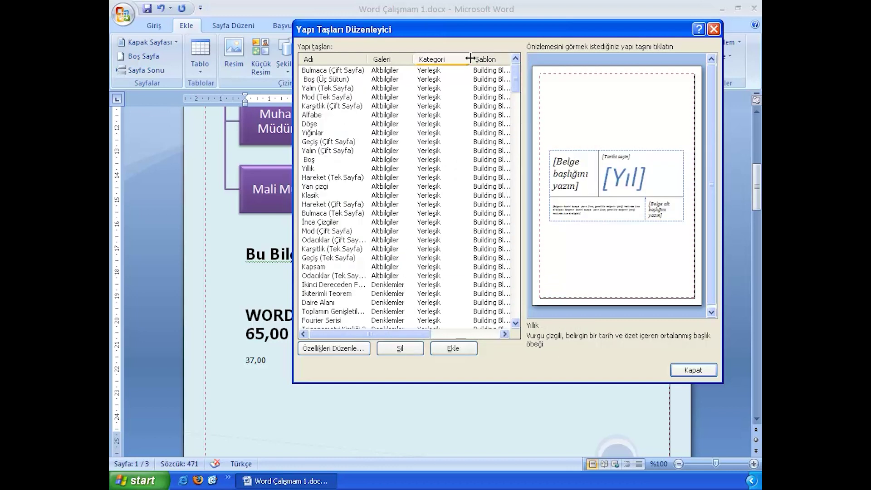
drag(470, 58, 459, 58)
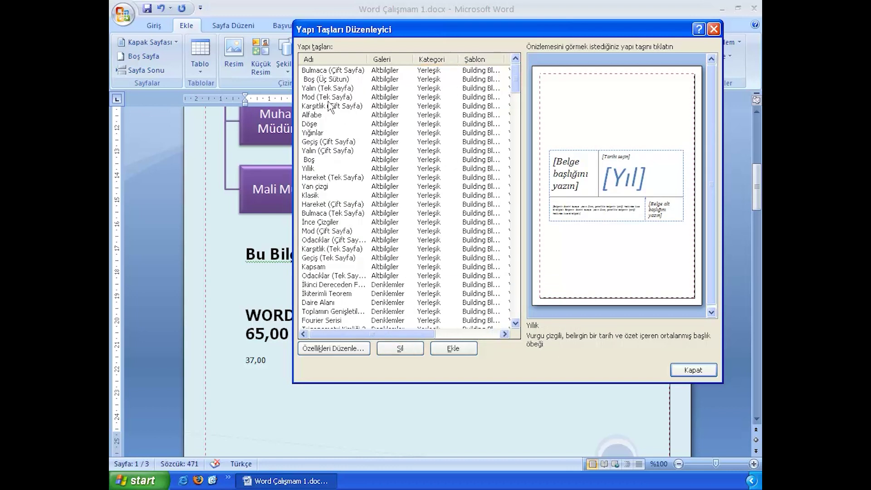
click(319, 116)
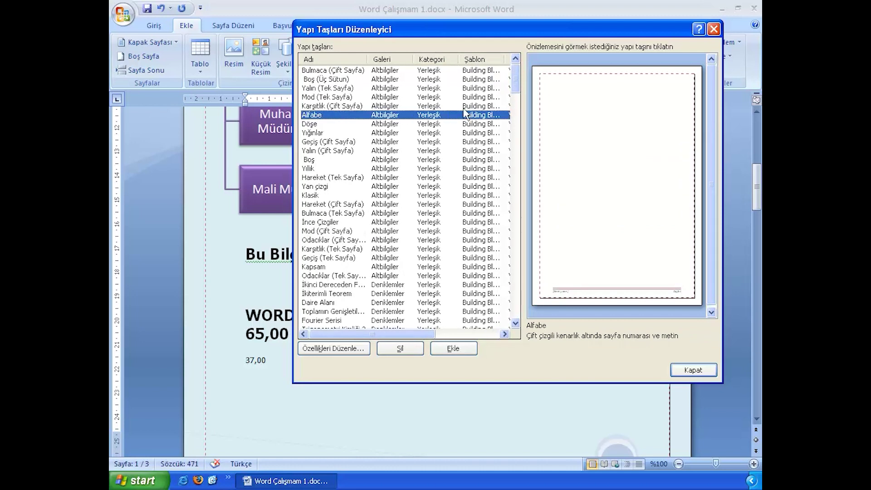
drag(518, 81, 518, 107)
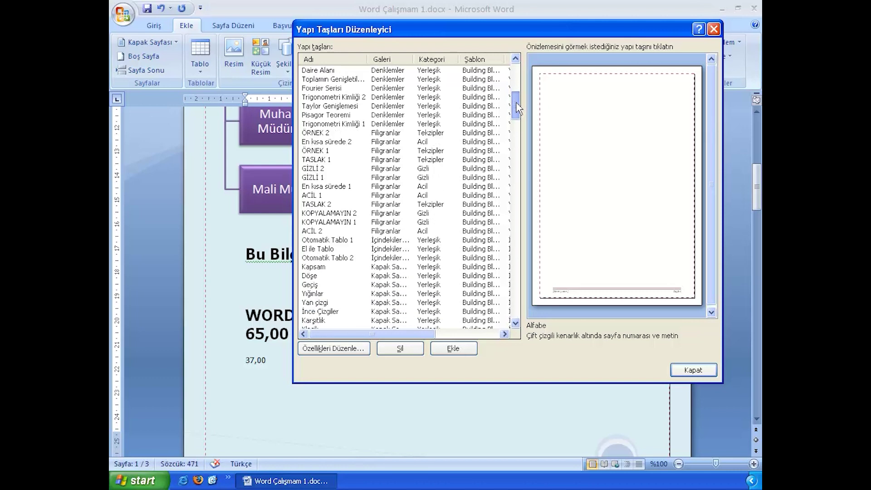
Preview the KOPYALAMAYIN 2 watermark and open its Edit Properties dialog
click(340, 213)
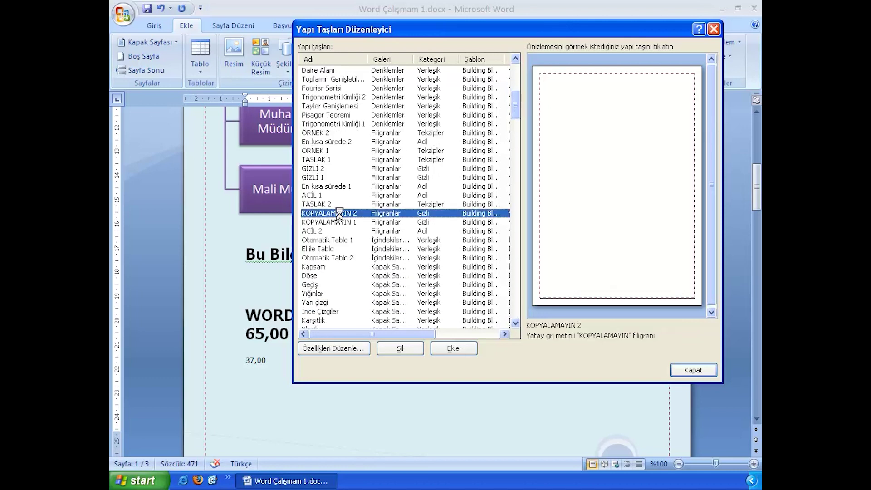
drag(406, 335, 475, 338)
click(345, 349)
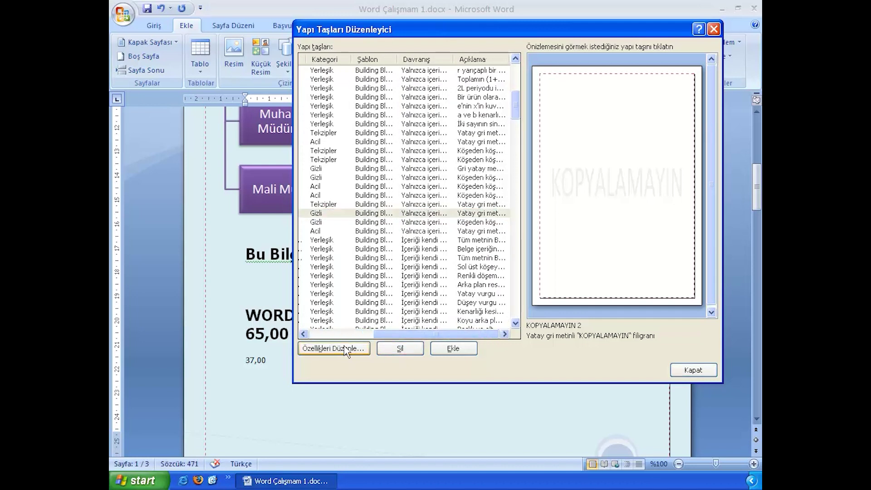
mouse_move(409, 199)
mouse_down()
mouse_move(262, 55)
mouse_move(223, 71)
mouse_up()
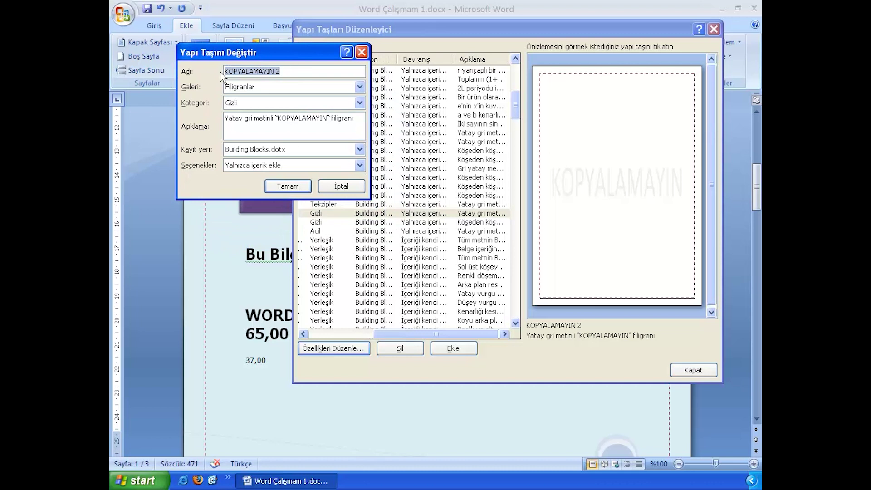
Set the gallery to Filigranlar and rename the block to 'kopyala', then cancel the changes
drag(252, 45, 254, 73)
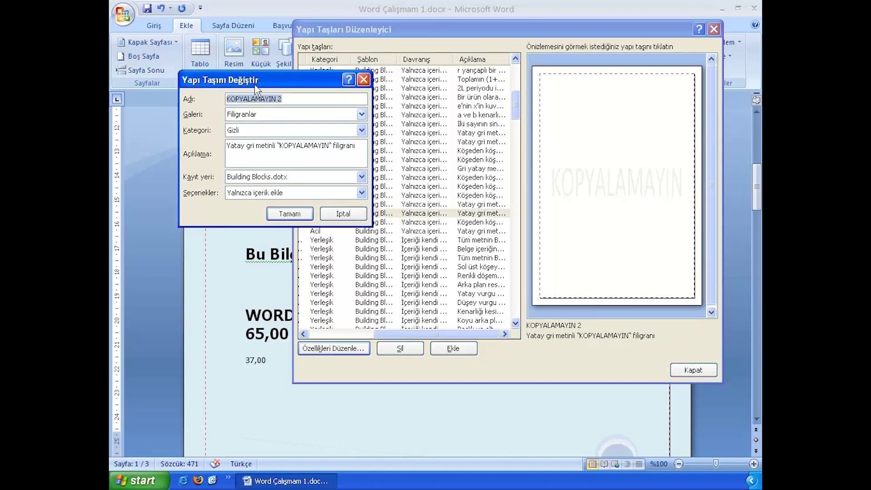
click(242, 117)
click(244, 140)
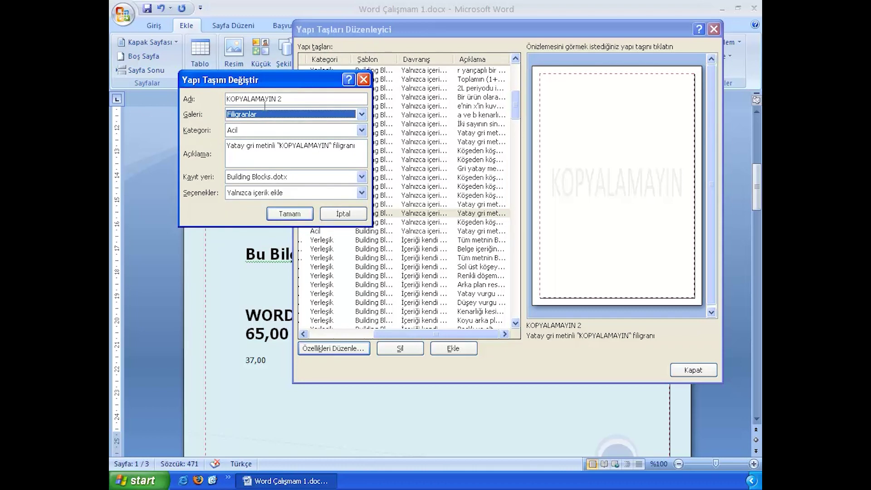
drag(306, 102, 190, 103)
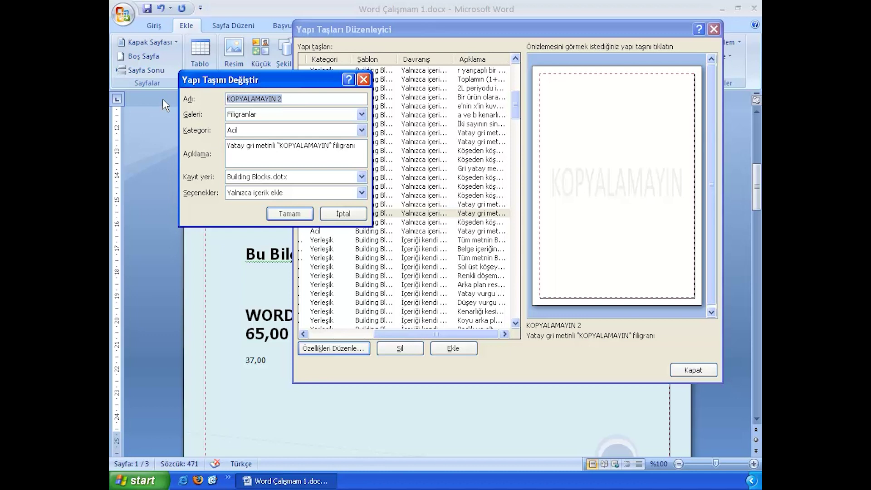
text(kopyala)
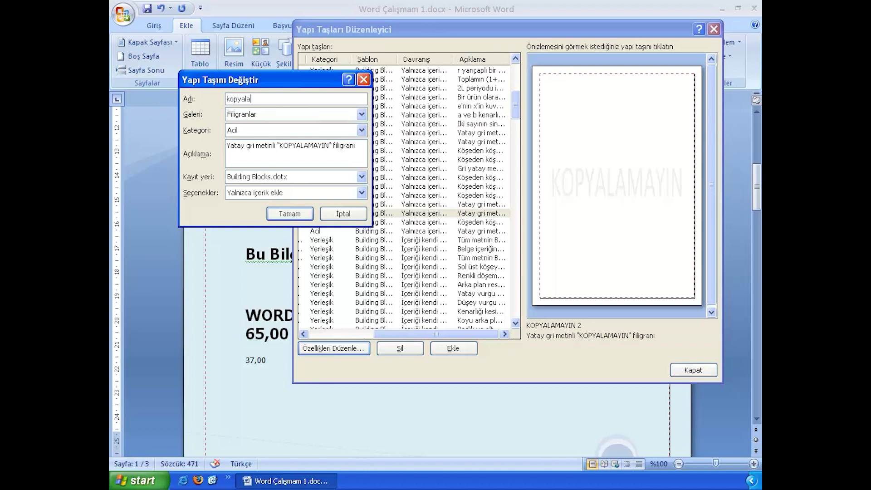
click(329, 213)
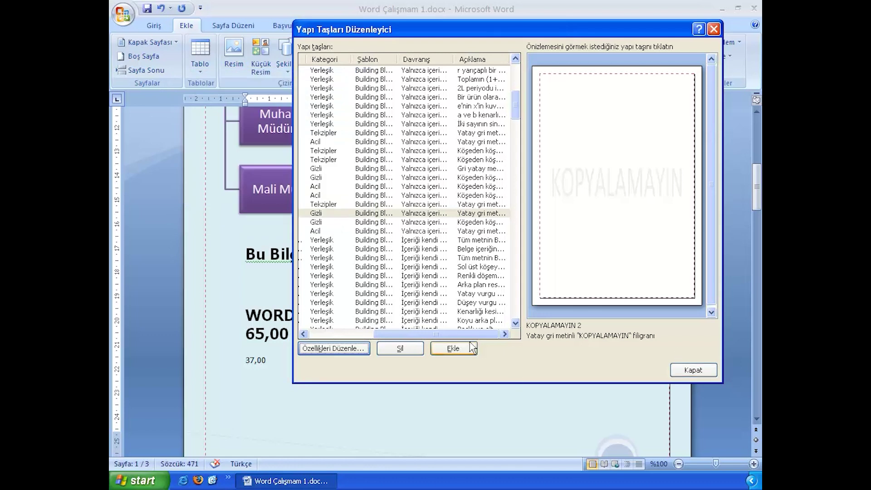
Preview the Yalın (Tek Sayfa) header block, then close the Building Blocks Organizer
scroll(518, 102, down, 15)
scroll(512, 182, down, 10)
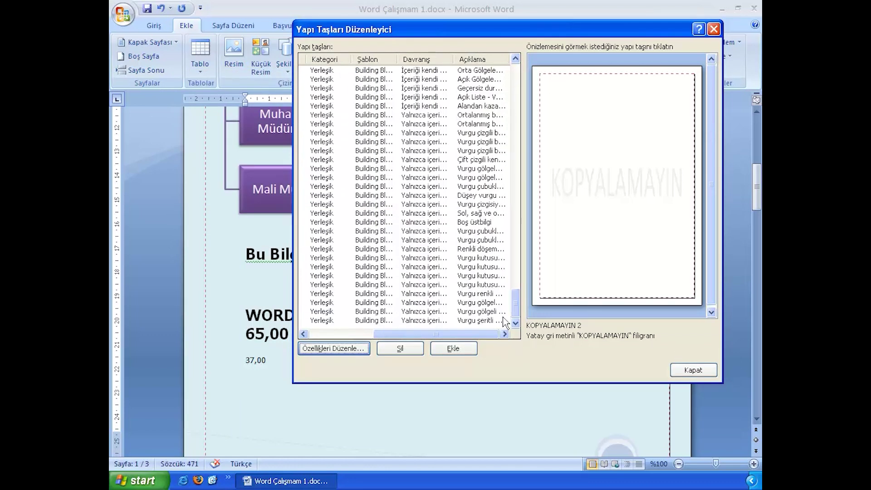
drag(452, 333, 387, 333)
click(327, 144)
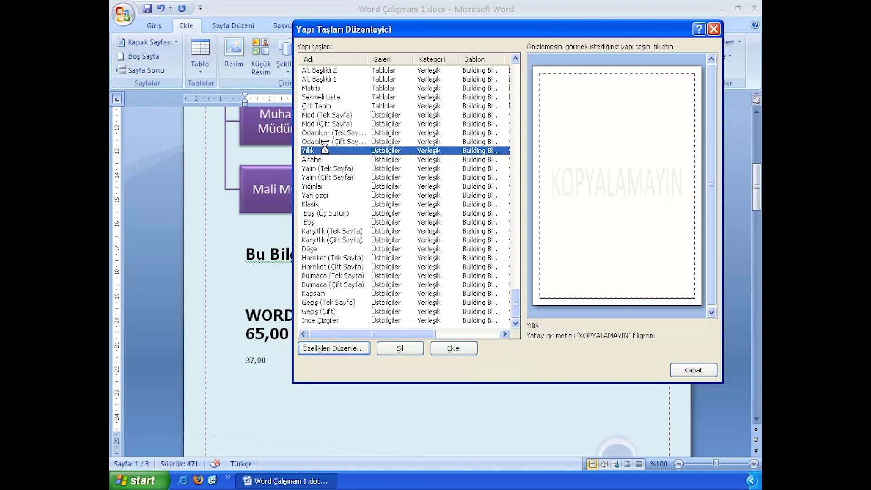
click(327, 168)
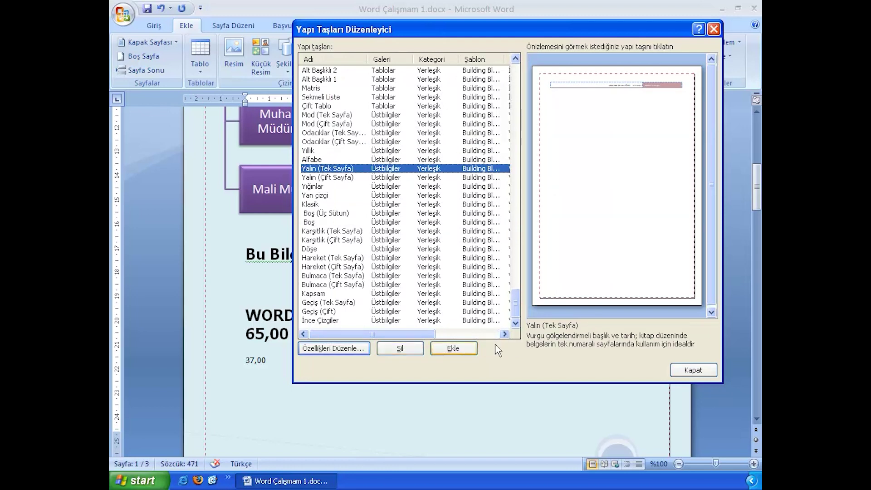
click(687, 371)
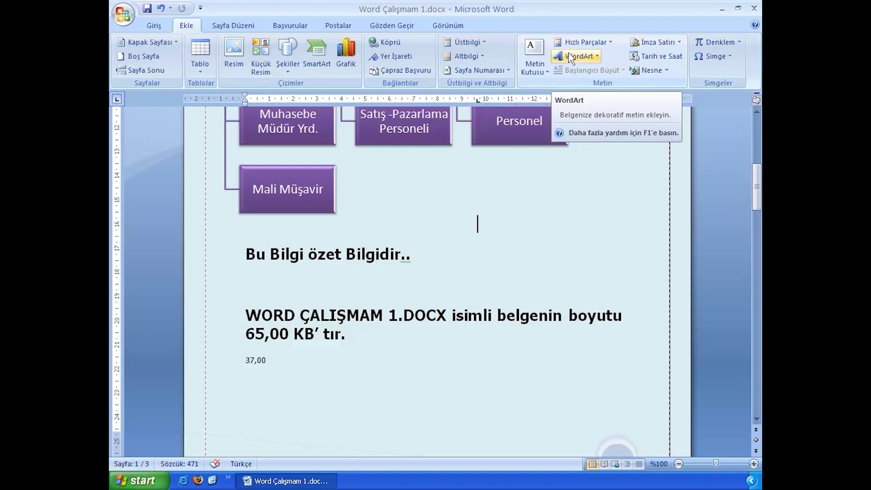
Insert a 3-D shaded WordArt reading 'Word 2007' in Arial Black 36
click(569, 58)
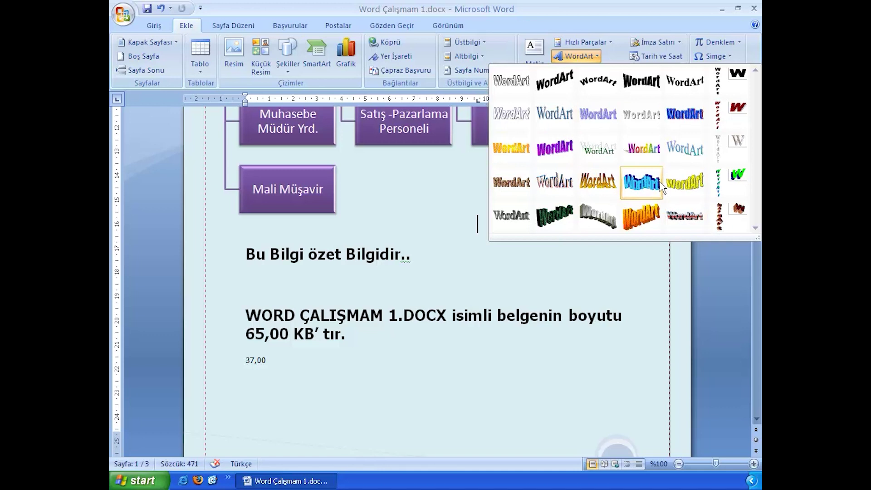
click(685, 215)
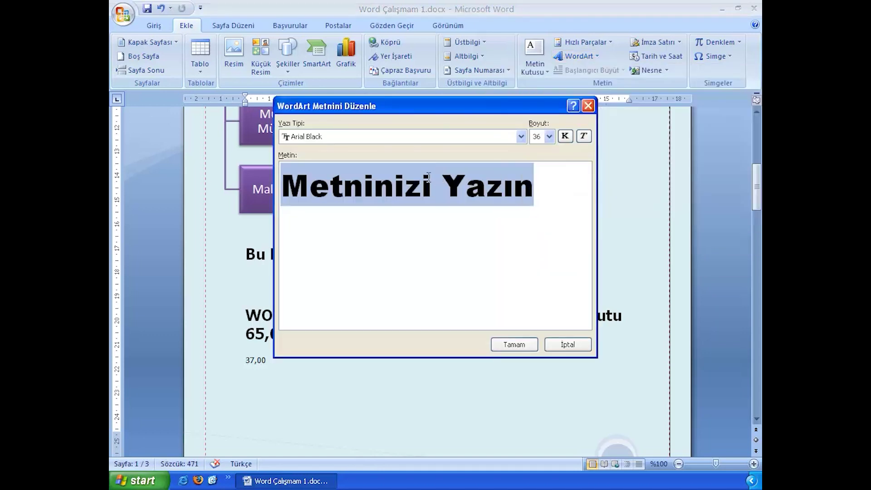
drag(427, 104, 455, 75)
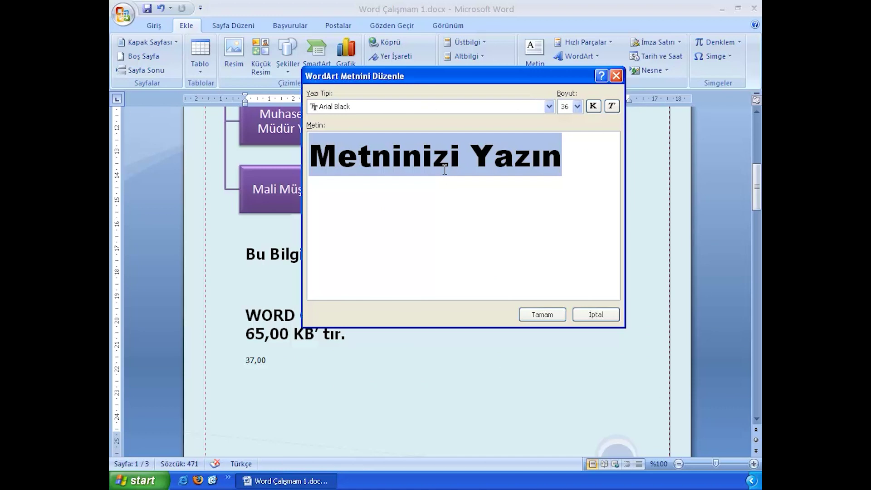
text(Word )
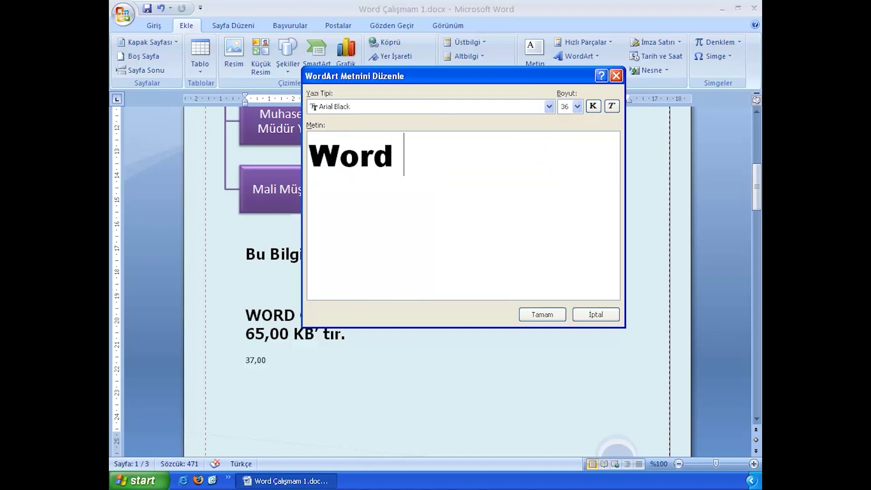
text(2007)
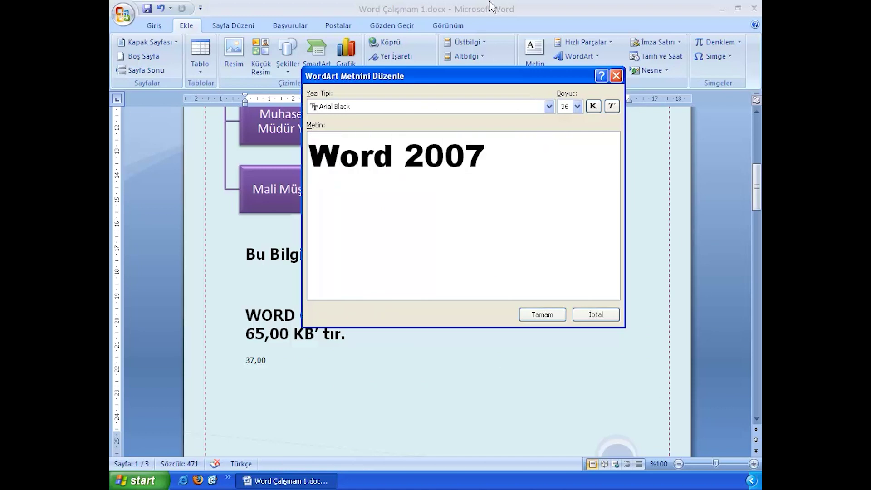
click(374, 106)
click(374, 106)
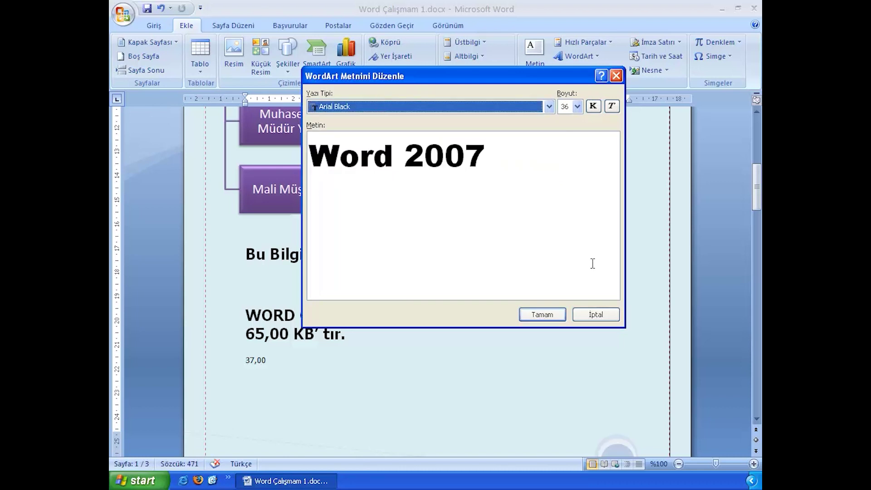
click(543, 317)
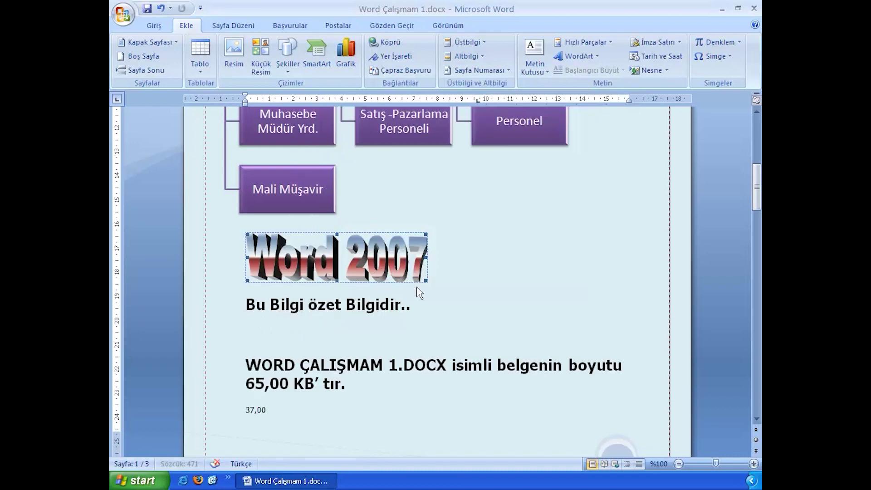
Stretch the Word 2007 WordArt wider across the page
mouse_move(446, 284)
mouse_down()
mouse_move(552, 297)
mouse_move(533, 304)
mouse_up()
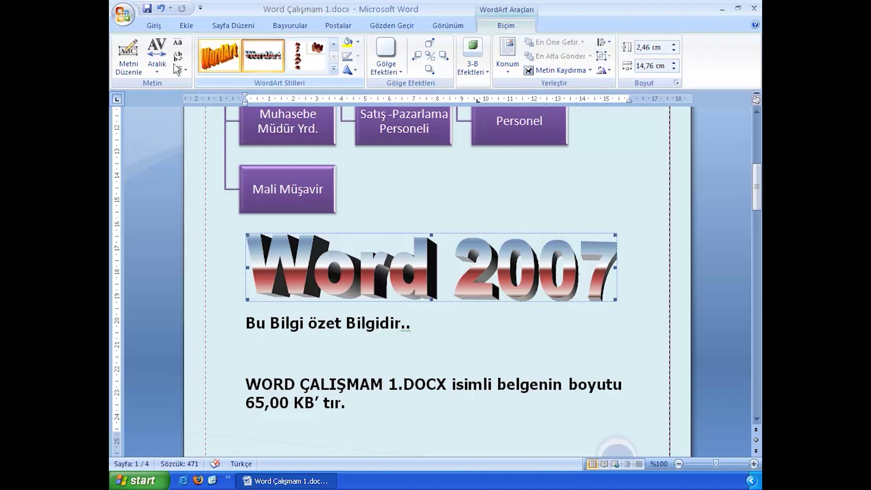
click(128, 56)
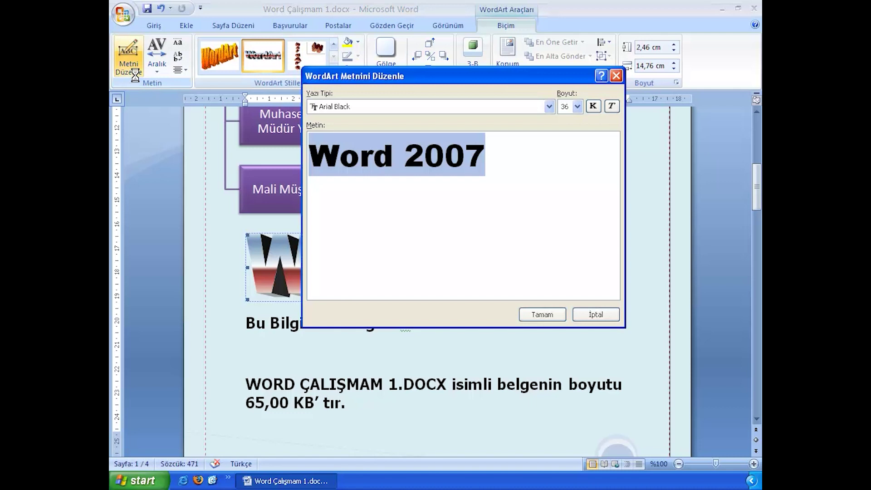
click(596, 315)
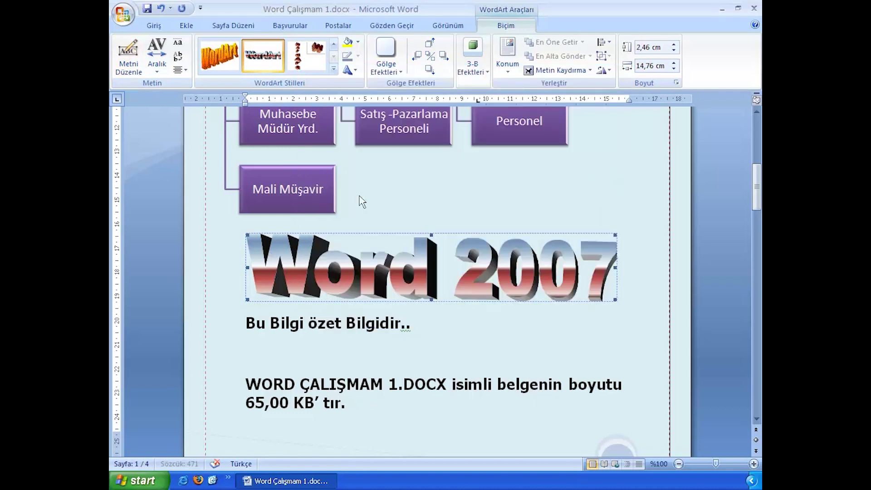
click(157, 72)
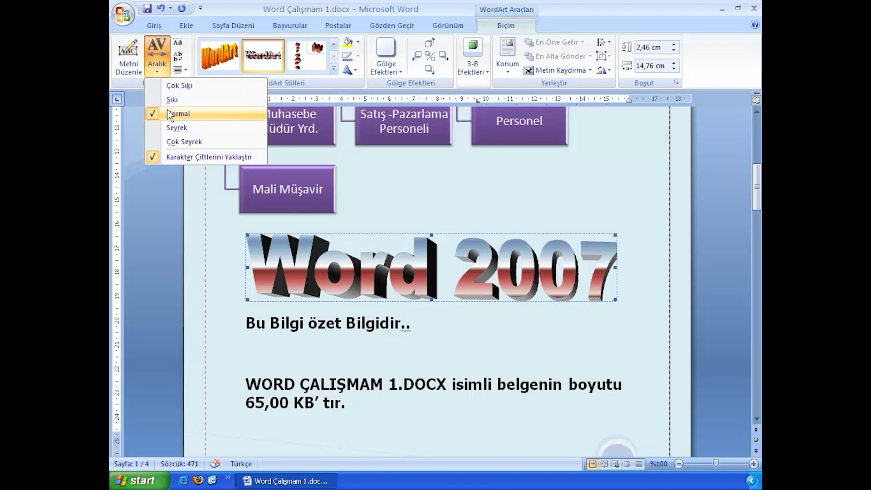
Give the WordArt Very Tight letter spacing, test Even Height, and make it vertical text
click(178, 85)
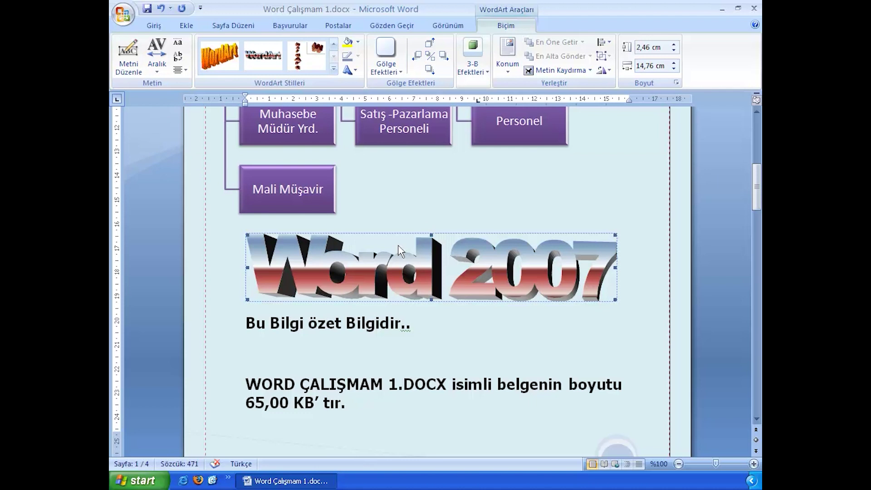
click(157, 57)
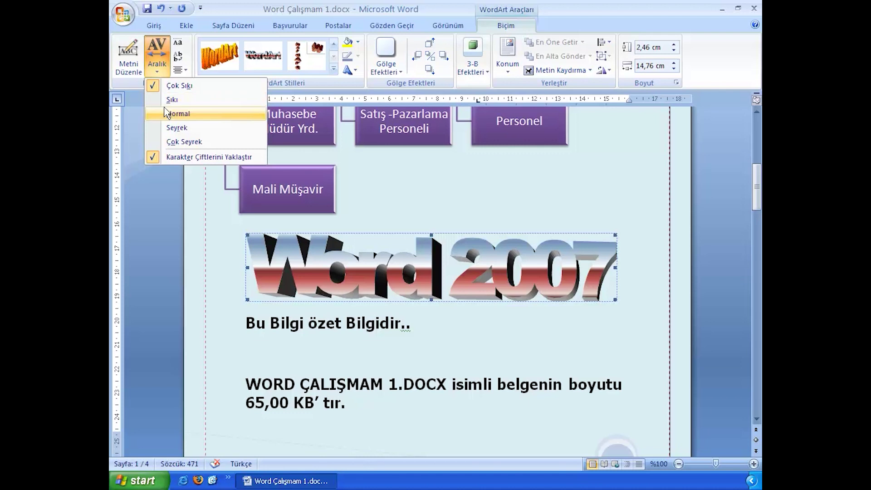
click(217, 5)
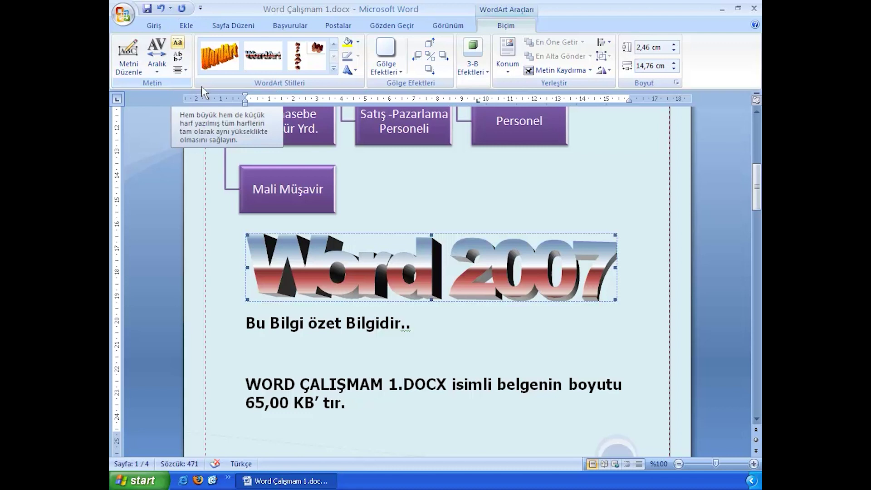
click(177, 42)
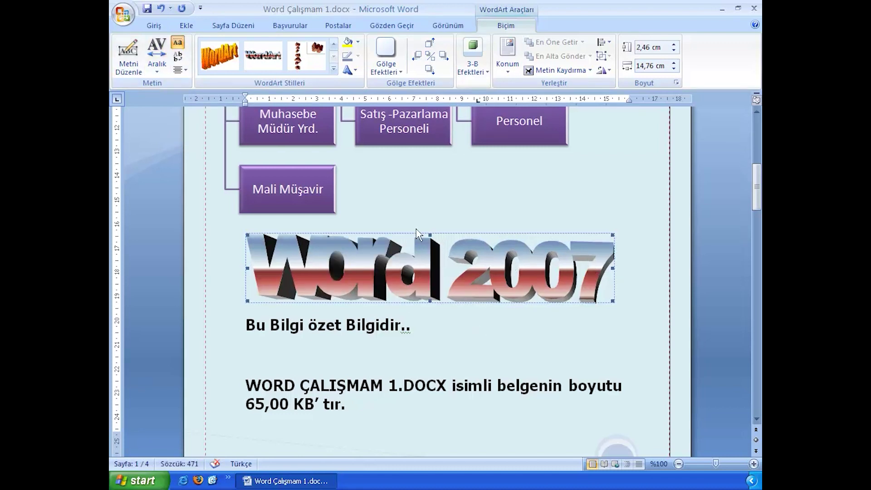
click(177, 42)
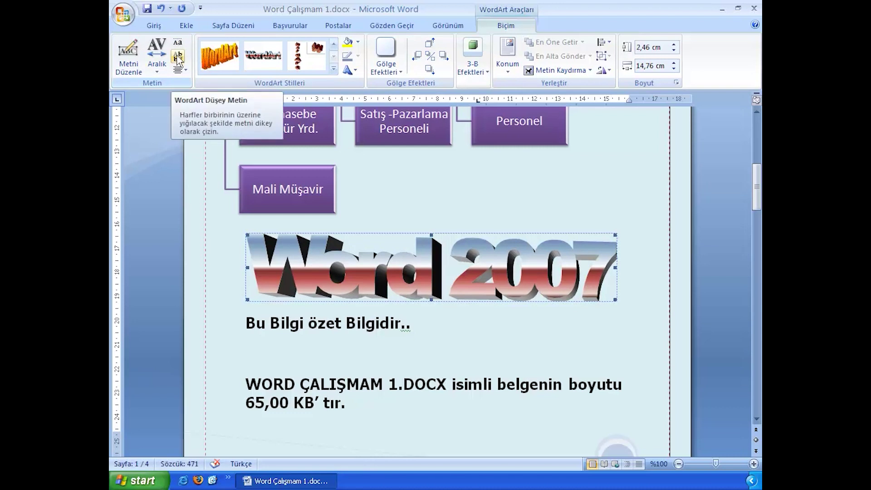
click(178, 57)
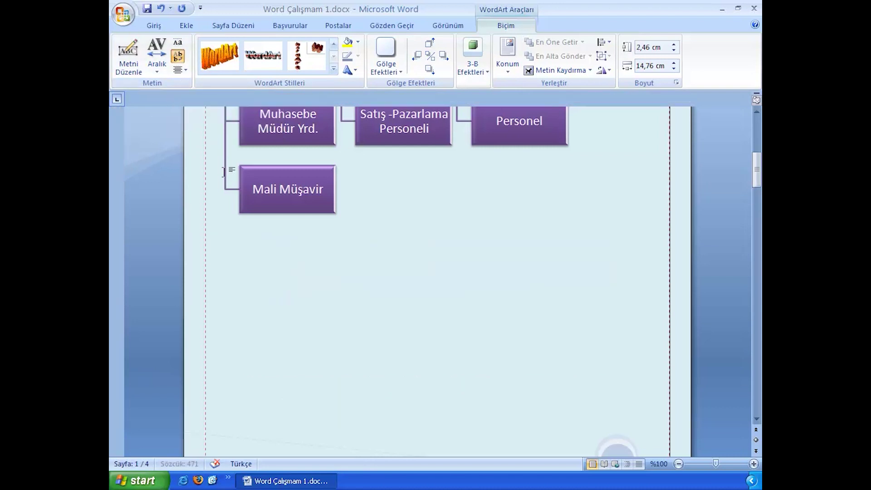
scroll(444, 272, down, 2)
scroll(445, 270, down, 2)
scroll(445, 271, down, 1)
scroll(444, 270, down, 4)
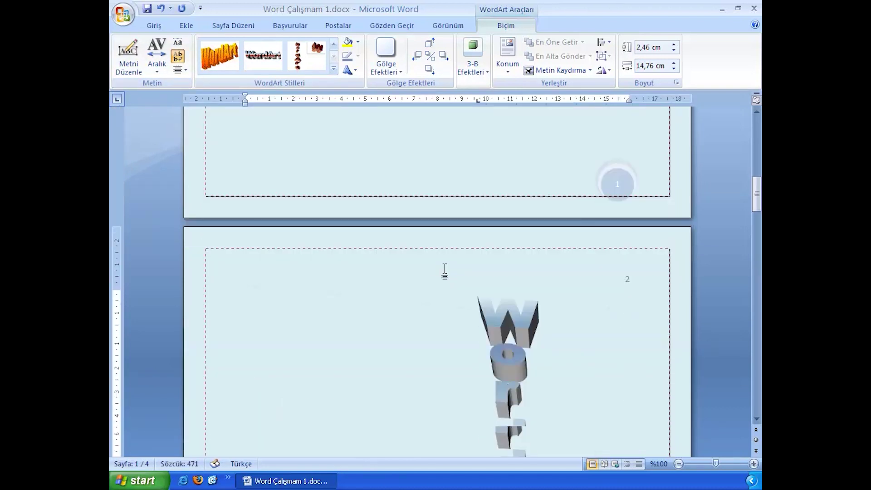
scroll(445, 269, down, 3)
scroll(445, 267, down, 3)
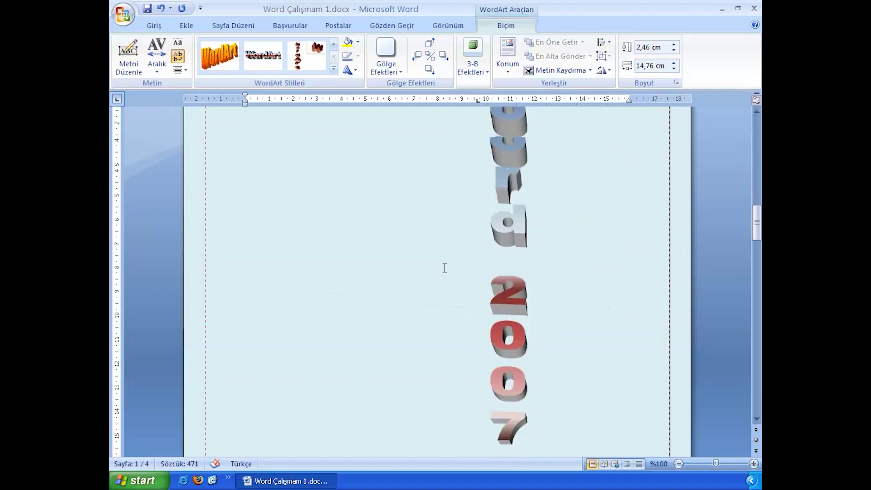
scroll(444, 268, up, 2)
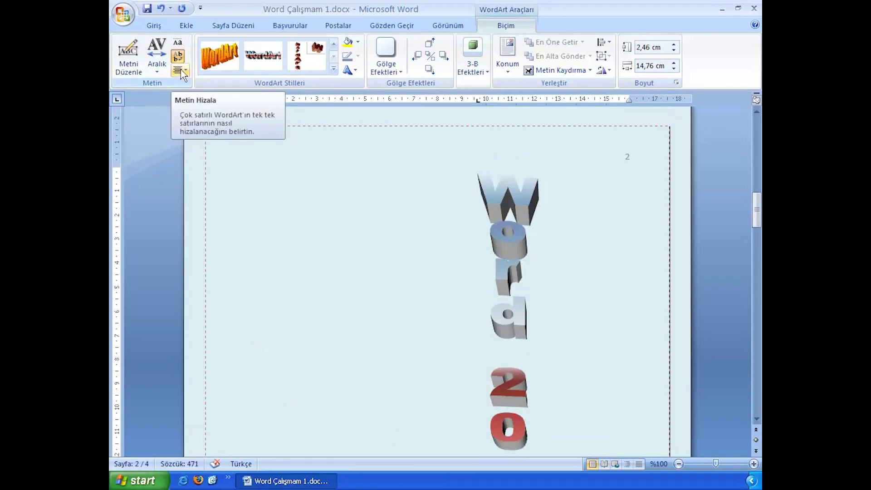
scroll(260, 233, up, 4)
scroll(260, 233, up, 4)
scroll(261, 233, up, 5)
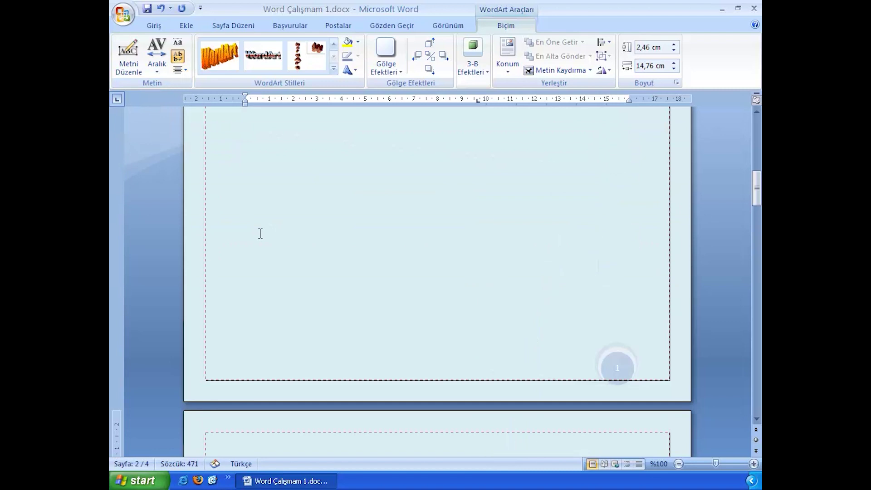
scroll(260, 232, up, 5)
scroll(241, 183, up, 3)
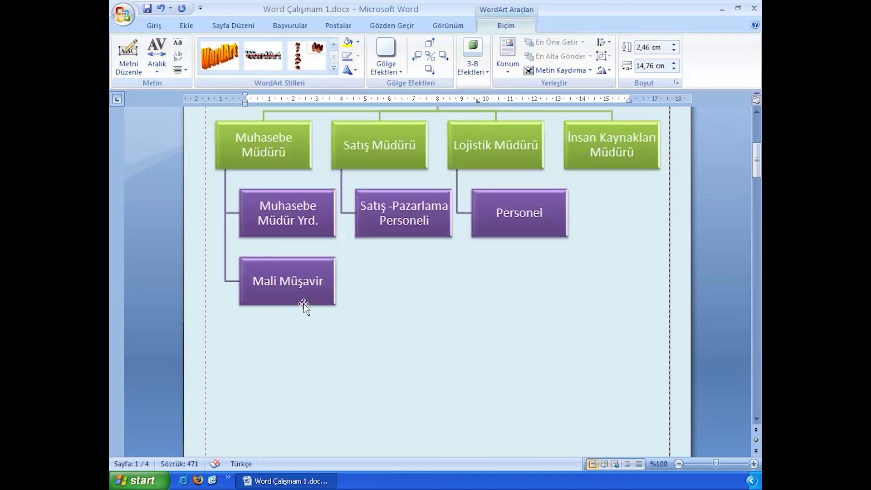
scroll(363, 354, down, 5)
scroll(363, 358, down, 10)
scroll(363, 360, down, 5)
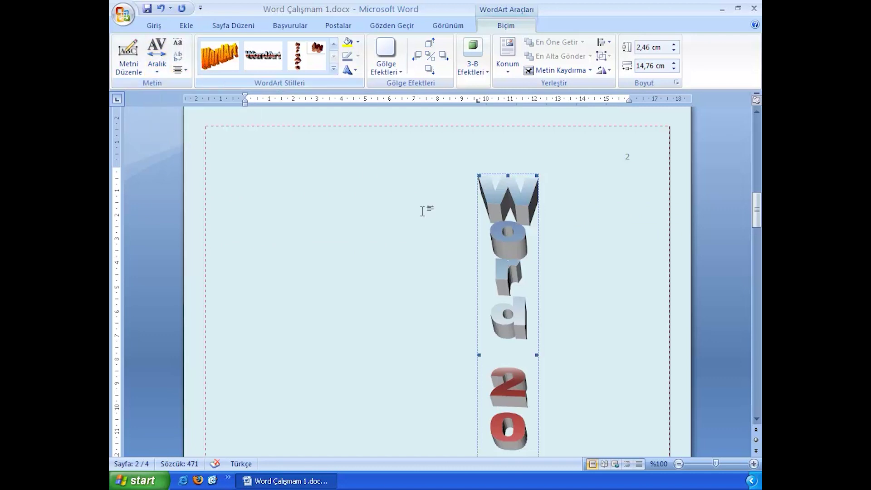
scroll(529, 303, down, 3)
Switch the Word 2007 WordArt off vertical text and reselect it under the org chart
click(513, 288)
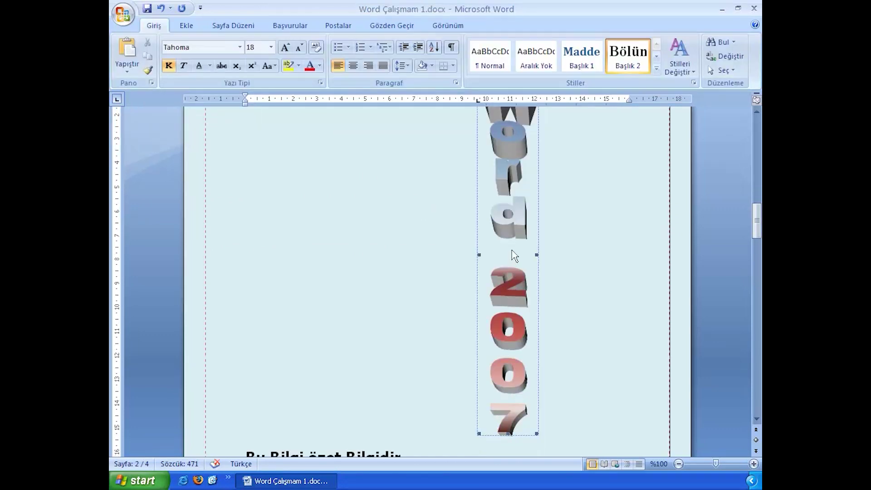
click(506, 227)
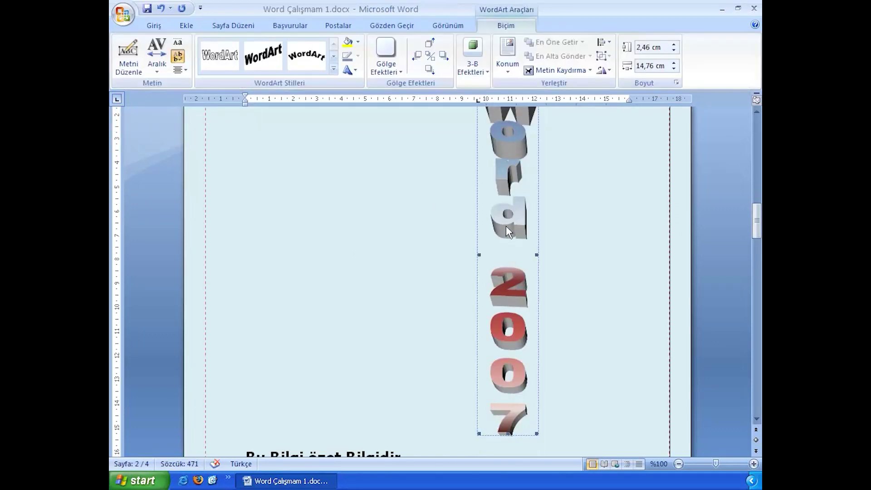
click(177, 56)
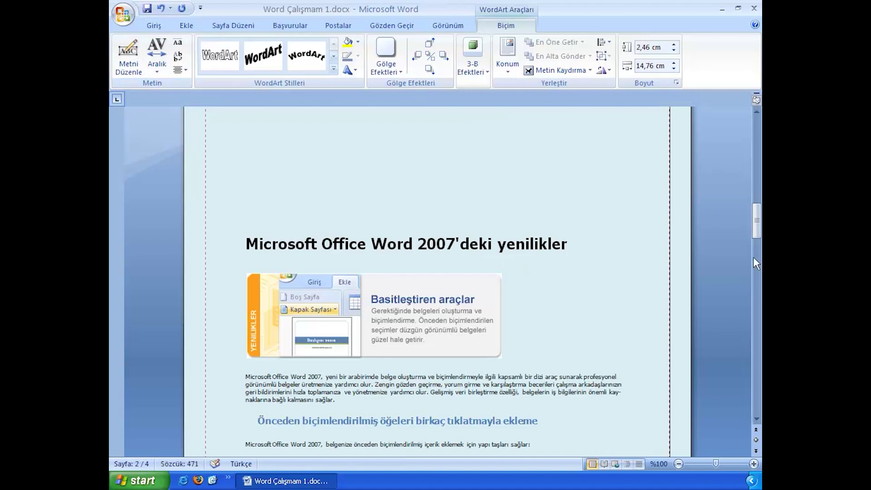
drag(756, 220, 755, 172)
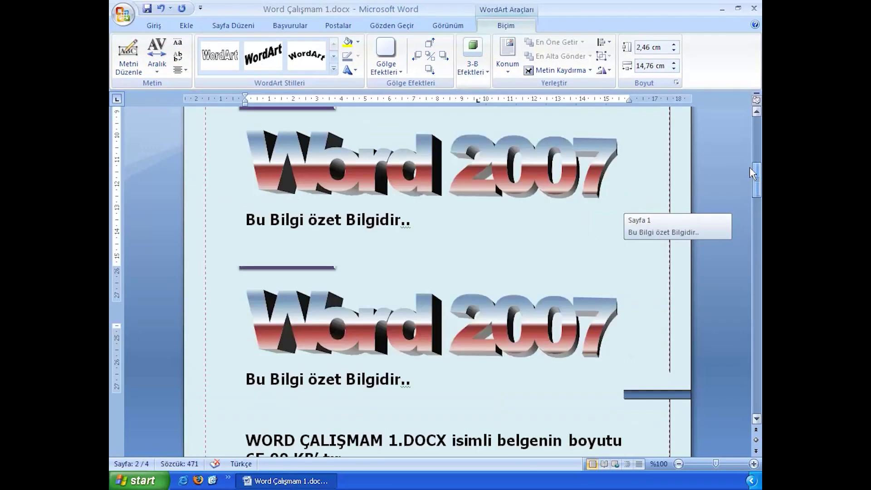
drag(751, 173, 751, 154)
click(338, 330)
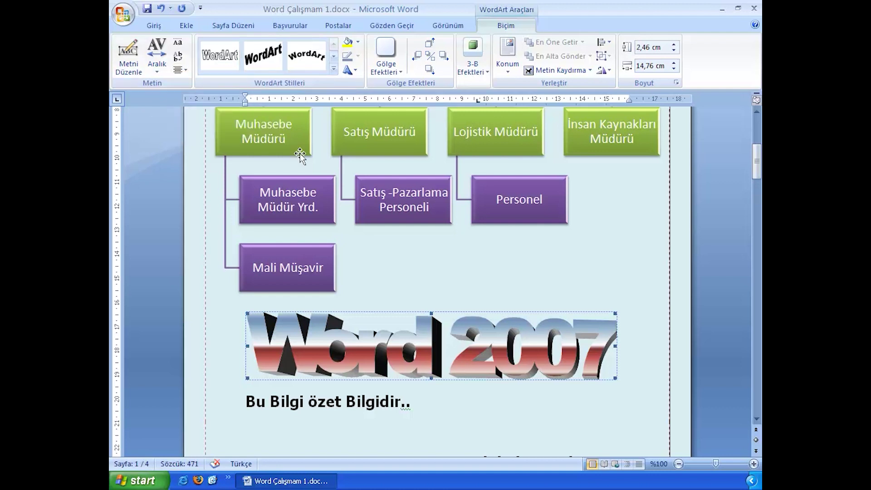
Apply the faded green serif style from the WordArt Stilleri gallery to 'Word 2007'
click(334, 71)
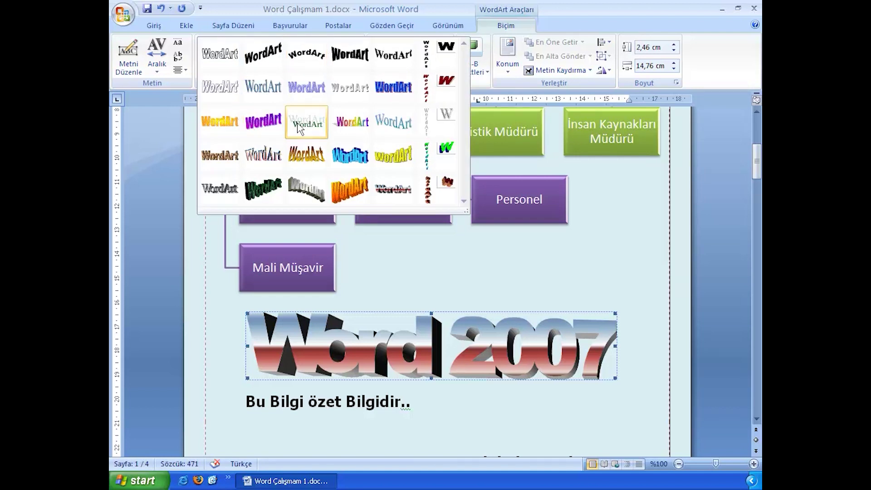
click(299, 128)
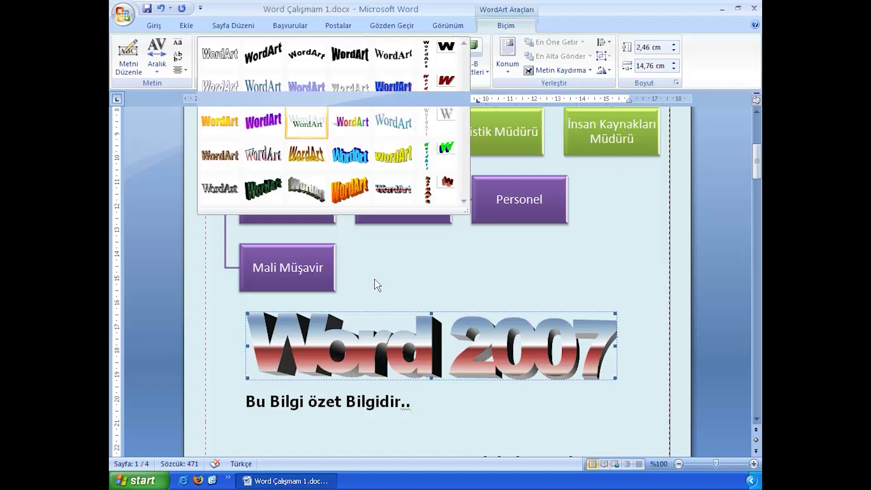
scroll(375, 293, down, 3)
click(373, 286)
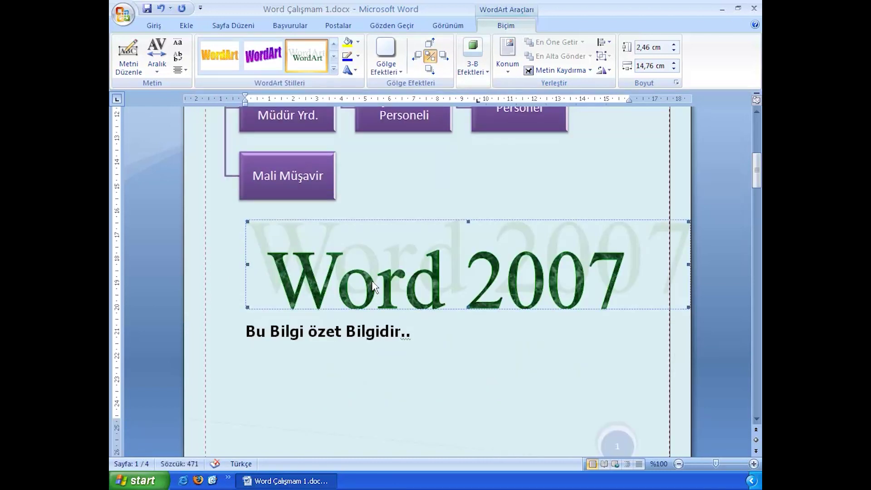
scroll(372, 286, down, 1)
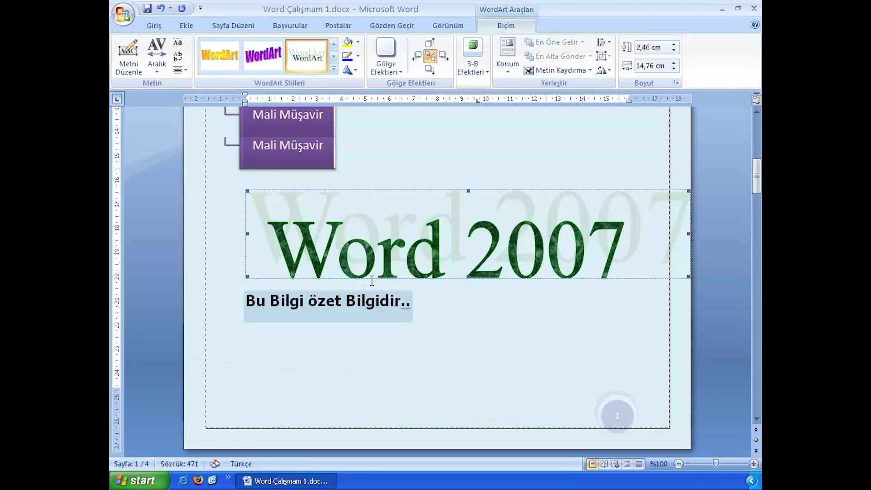
scroll(372, 280, up, 3)
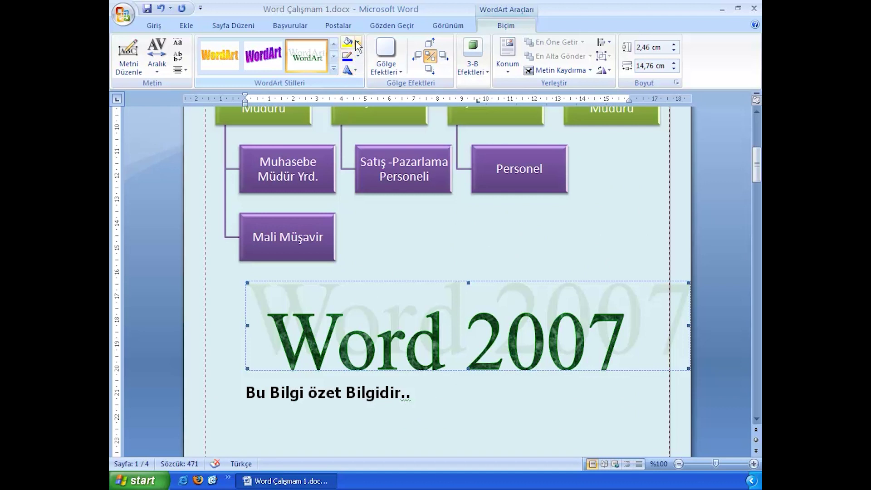
Fill the WordArt with pale light blue and change its outline colour
click(358, 44)
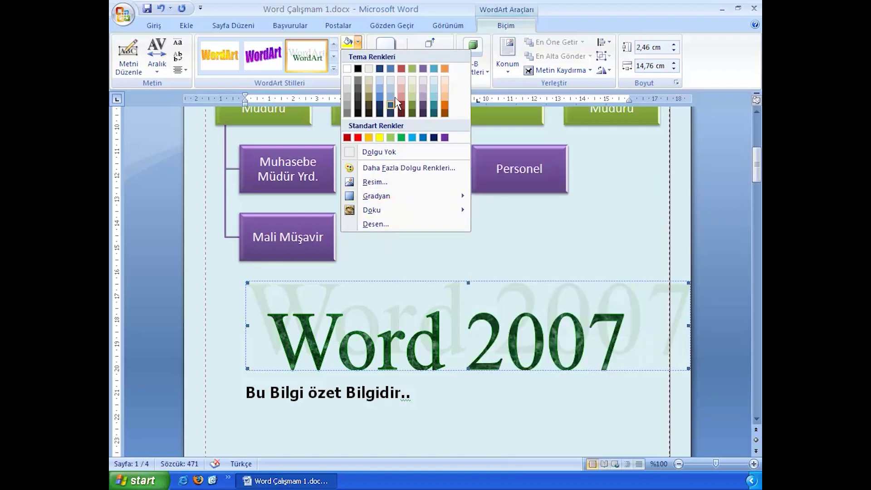
click(395, 90)
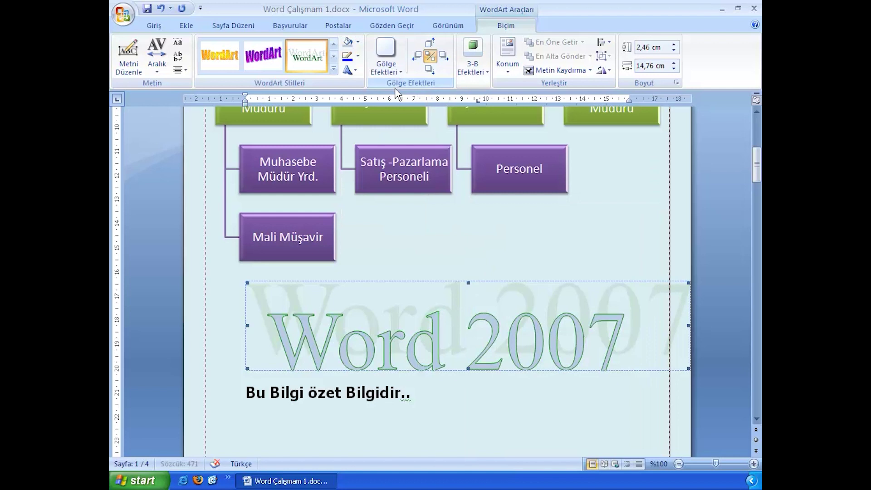
click(358, 57)
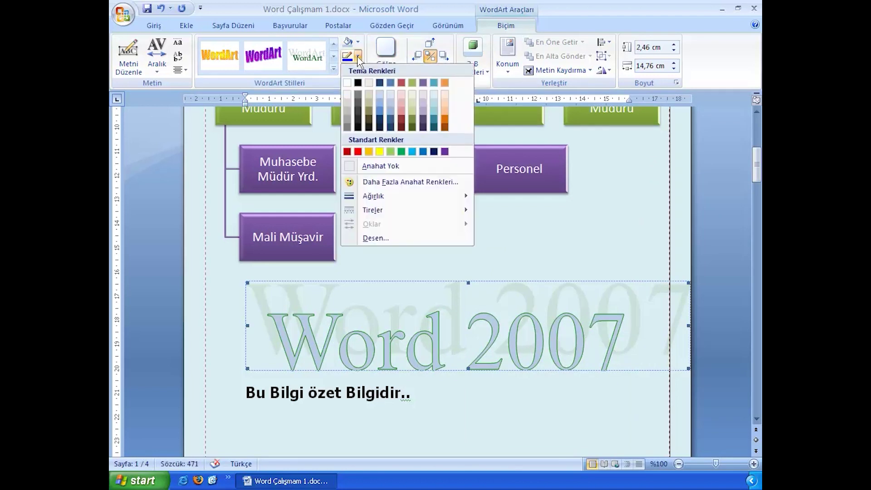
click(367, 93)
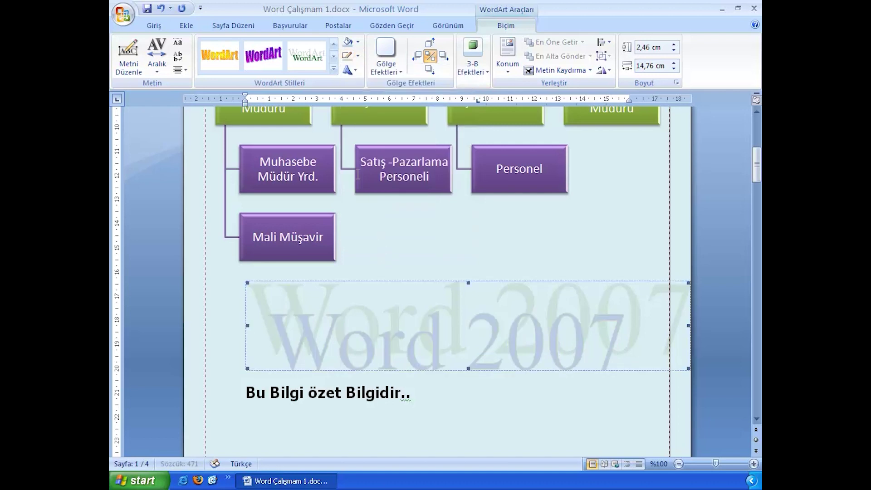
click(354, 72)
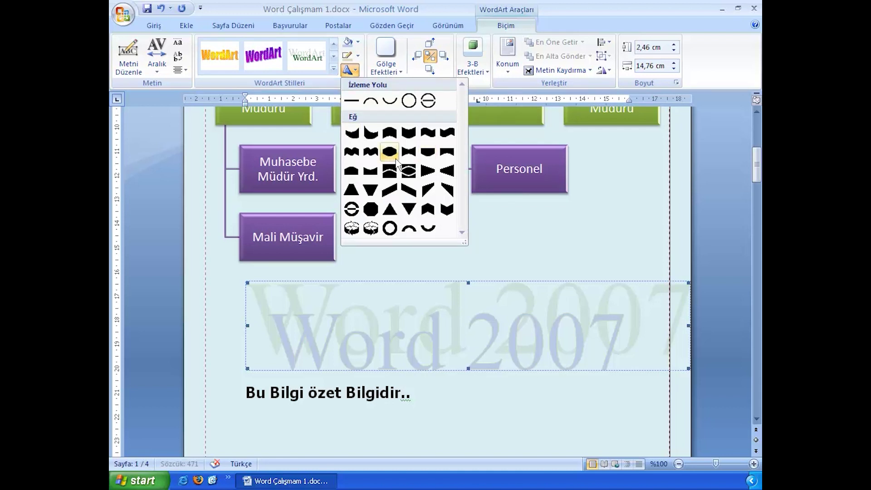
Apply a bending warp shape from the Şekli Değiştir list to the 'Word 2007' WordArt
scroll(396, 163, down, 1)
key(Escape)
scroll(398, 272, down, 1)
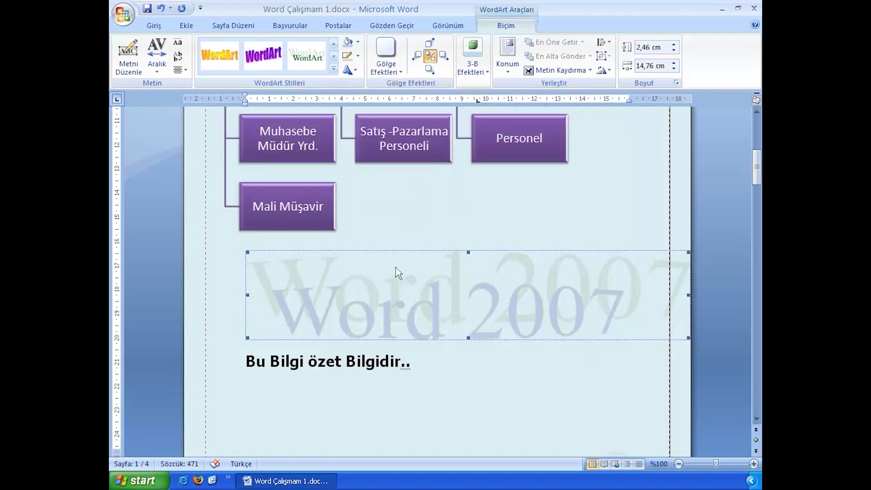
click(355, 71)
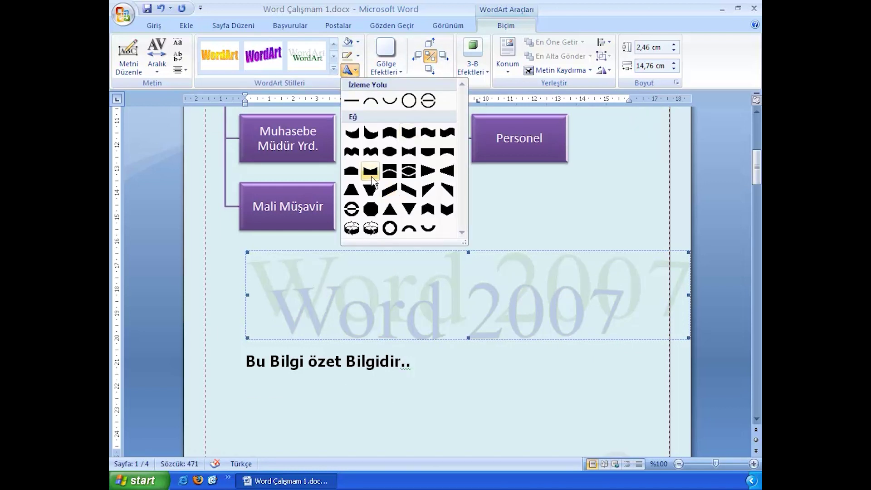
click(427, 133)
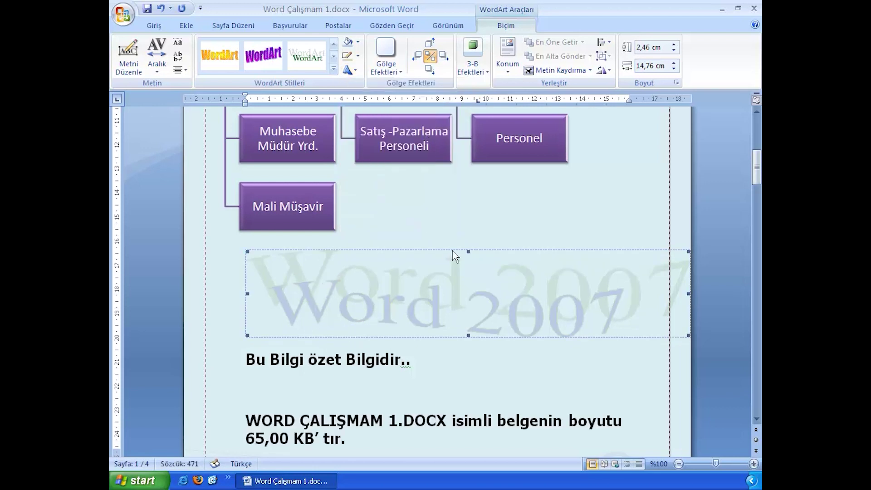
Try moving the 'Word 2007' WordArt above the summary line, then deselect it
drag(455, 253, 401, 250)
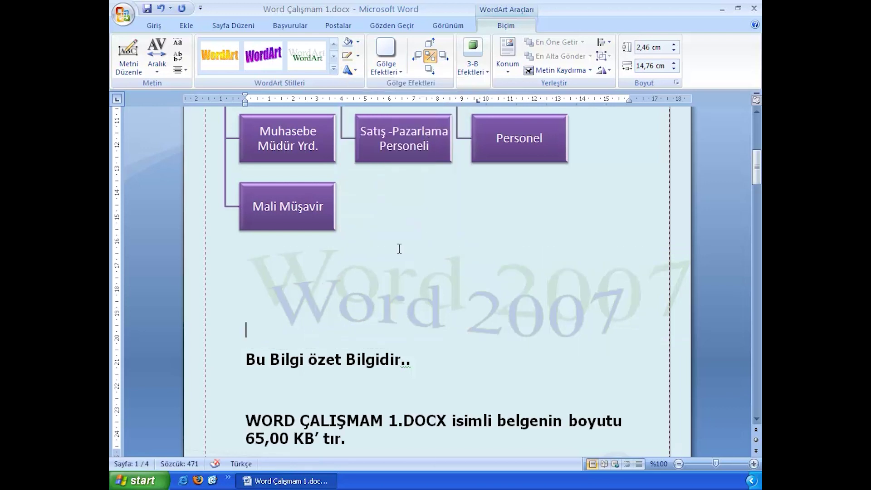
click(388, 276)
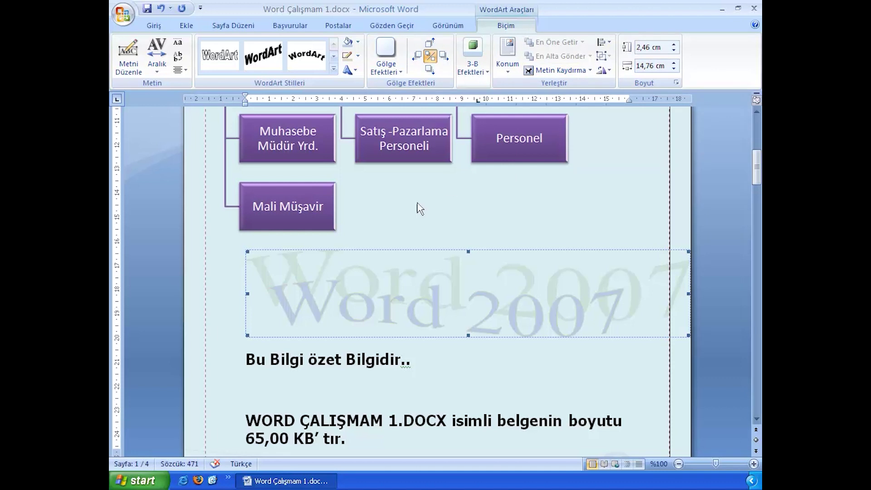
click(396, 212)
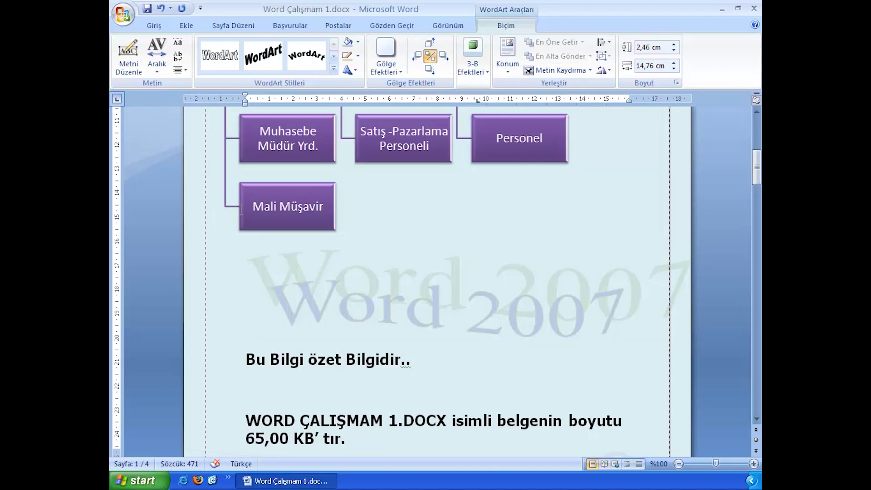
scroll(257, 236, down, 5)
Delete the 'Word 2007' WordArt and leave blank lines below the org chart
click(304, 196)
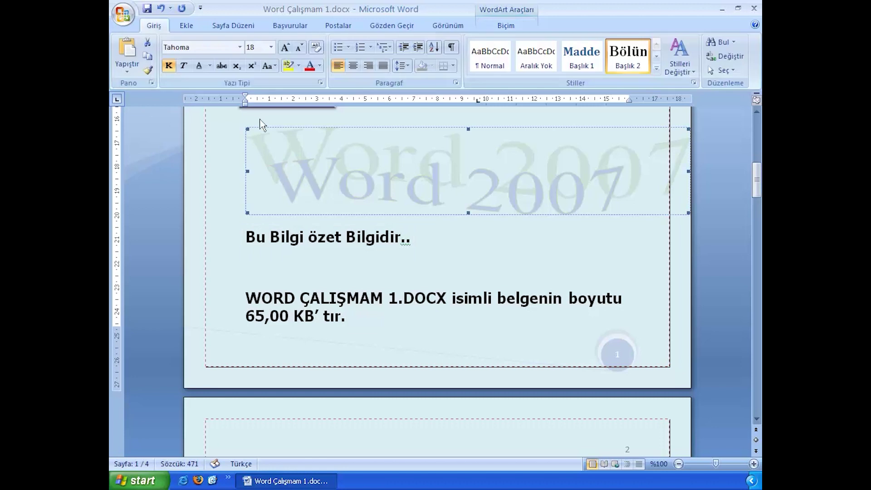
key(Delete)
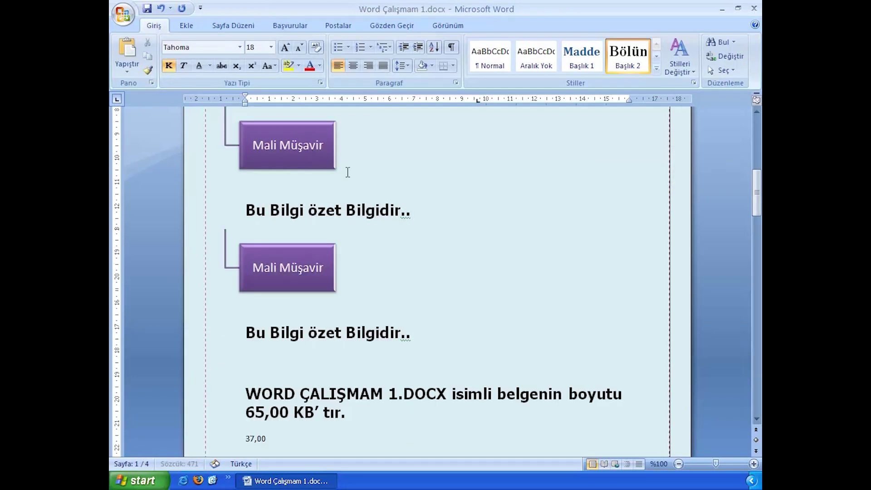
key(ctrl+z)
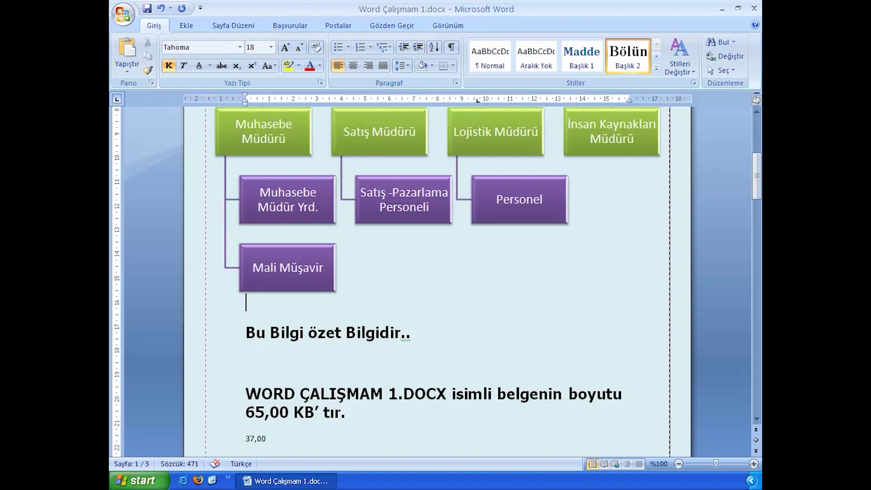
key(Return)
key(Return)
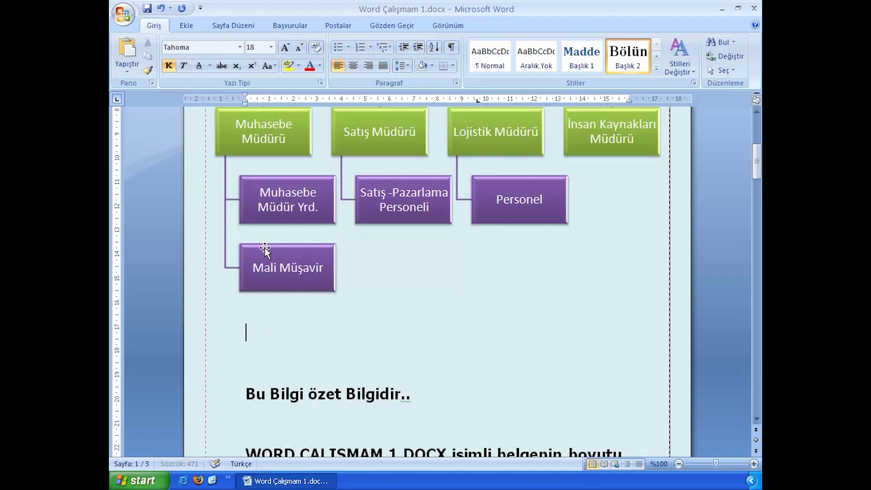
click(190, 30)
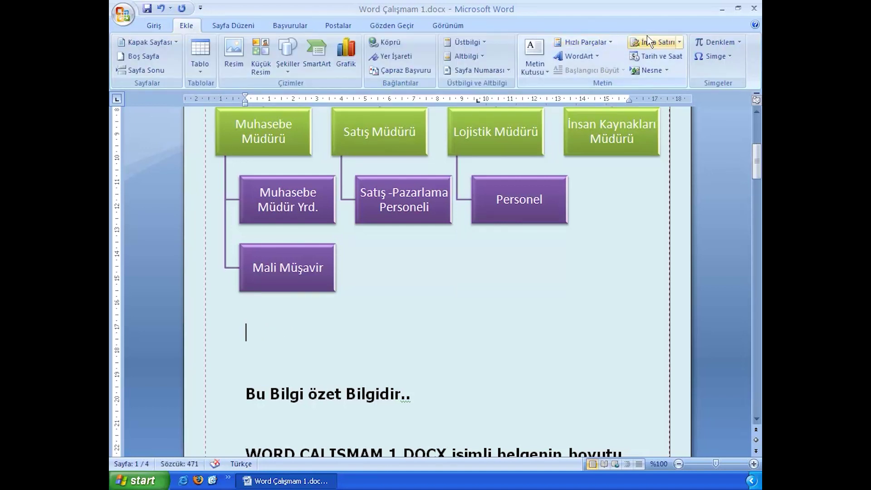
click(659, 56)
mouse_move(486, 119)
mouse_down()
mouse_move(538, 104)
mouse_move(556, 69)
mouse_up()
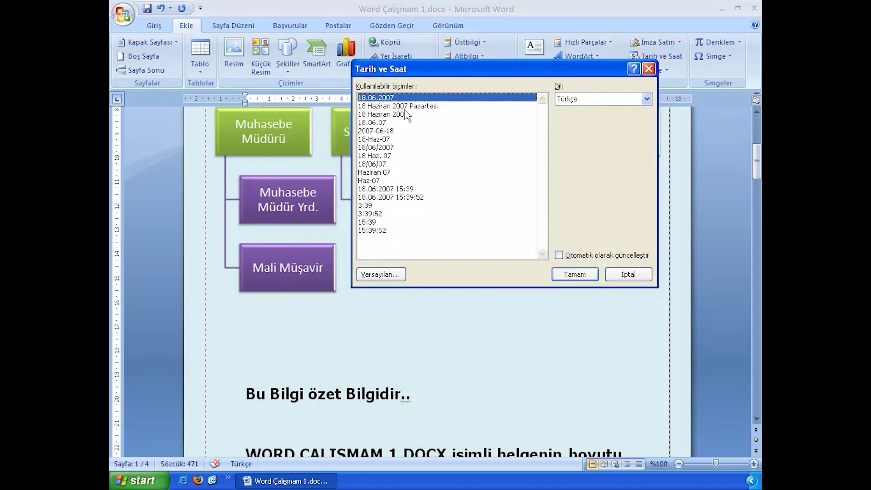
click(405, 107)
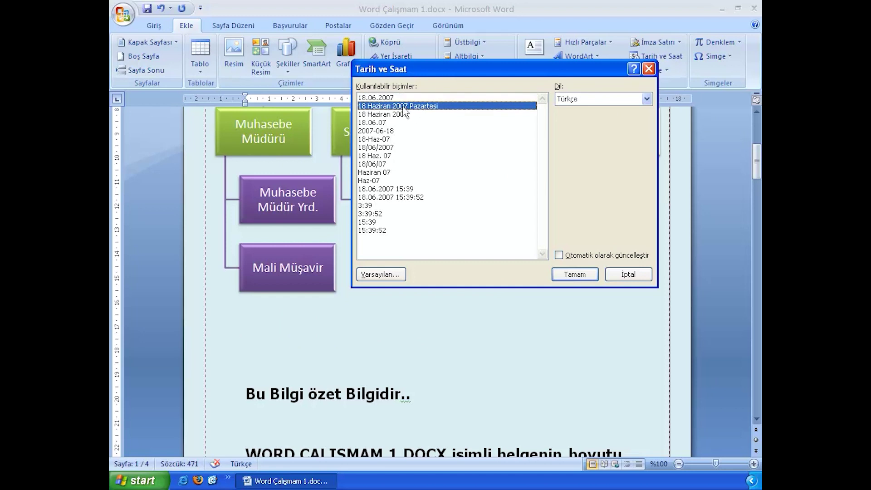
drag(407, 111, 398, 164)
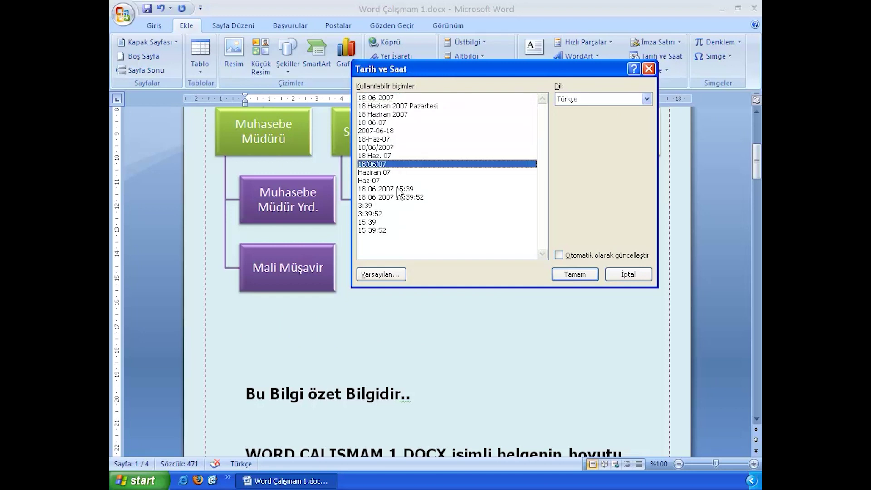
click(390, 107)
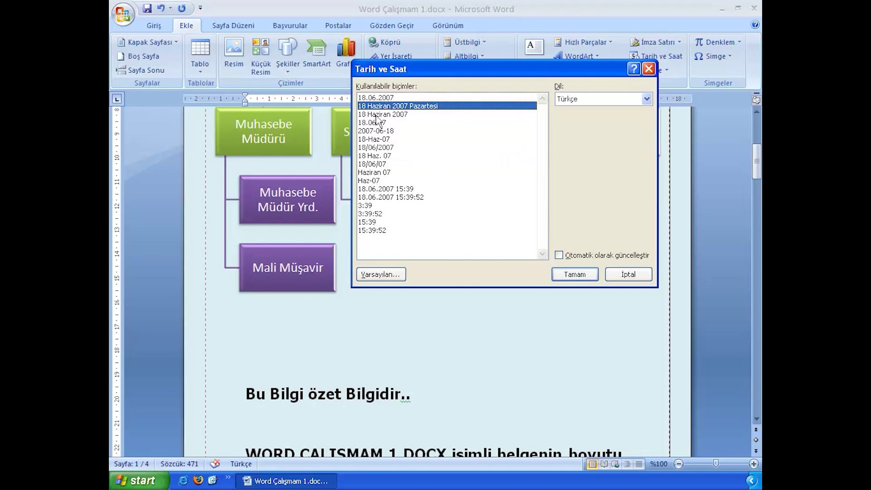
click(646, 99)
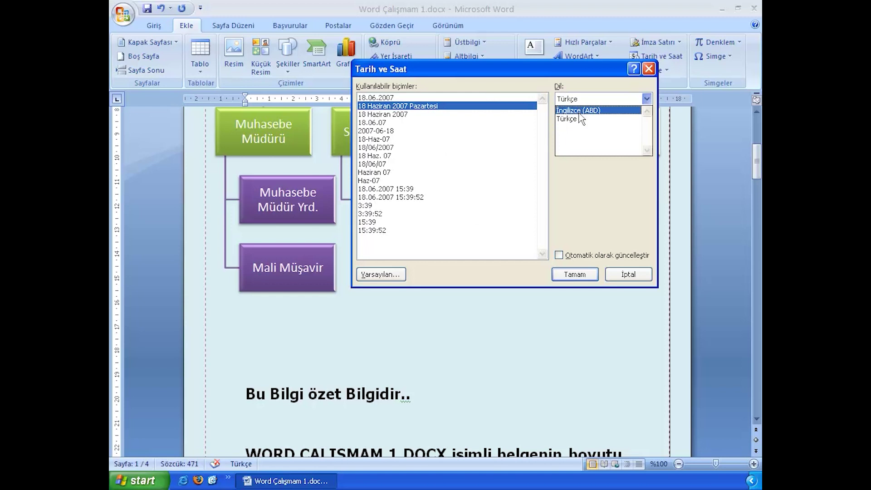
click(579, 113)
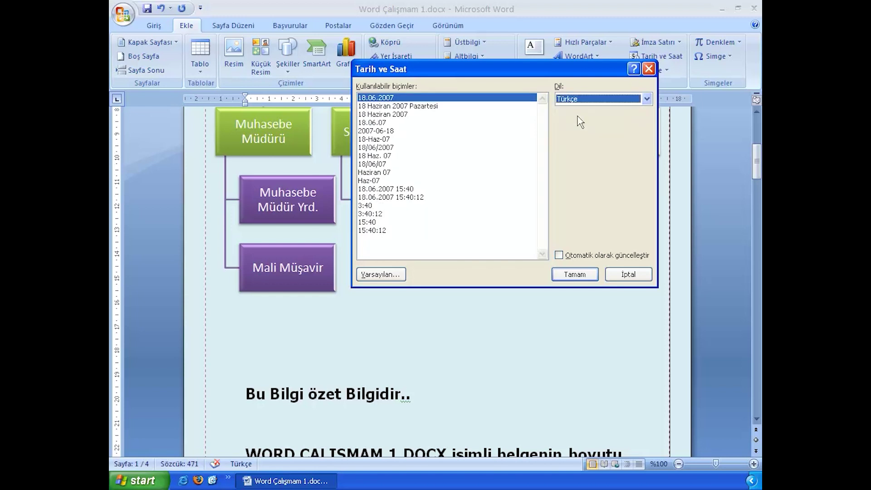
click(579, 99)
click(576, 100)
click(396, 106)
click(584, 276)
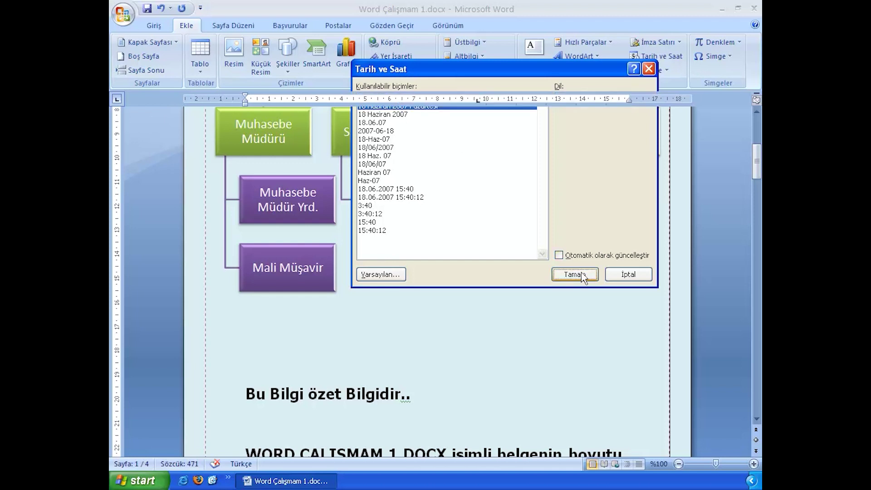
double_click(354, 335)
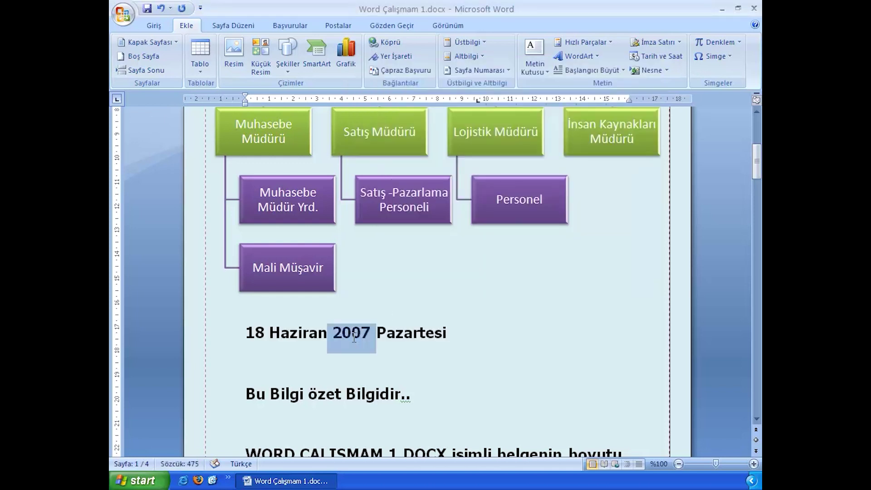
click(282, 334)
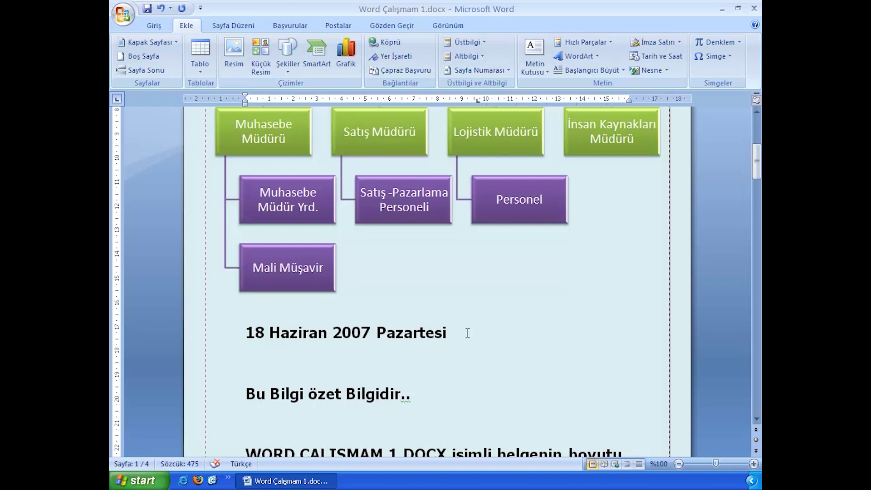
drag(467, 333, 246, 333)
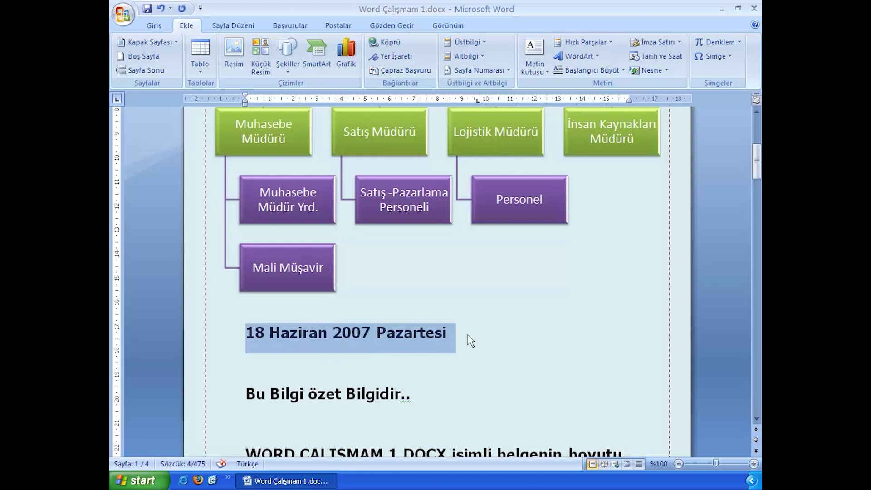
scroll(468, 340, down, 1)
click(442, 290)
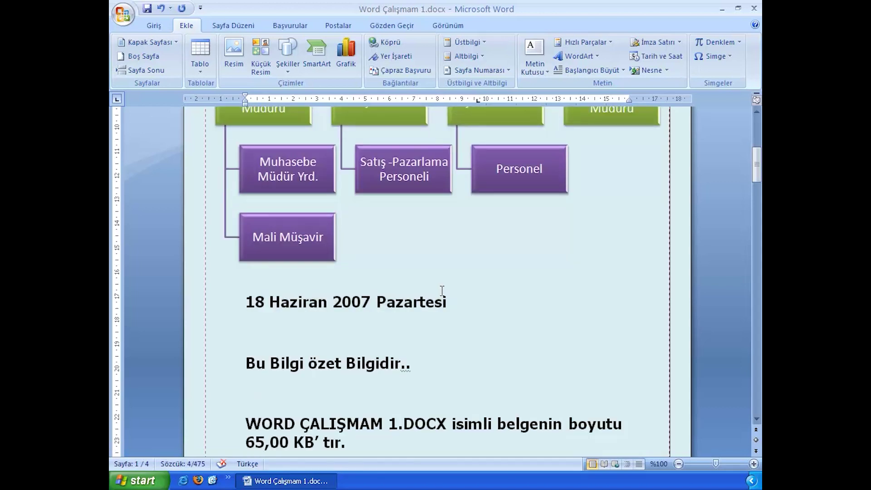
key(Delete)
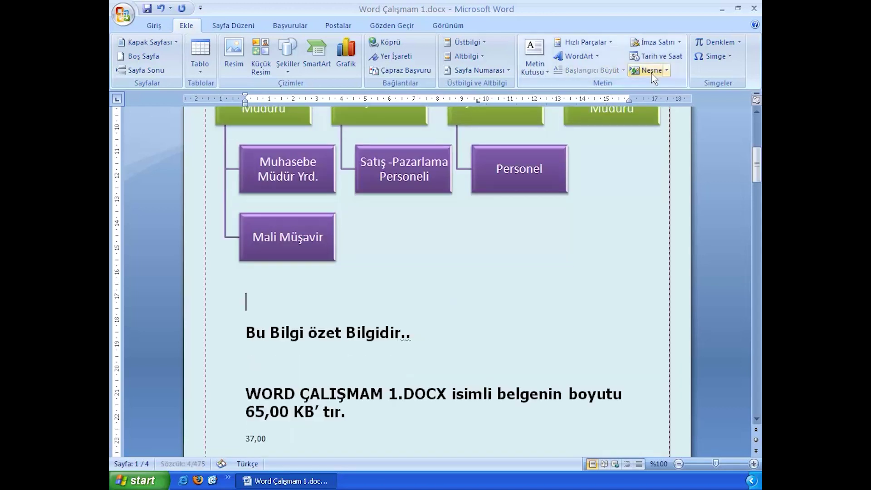
click(665, 71)
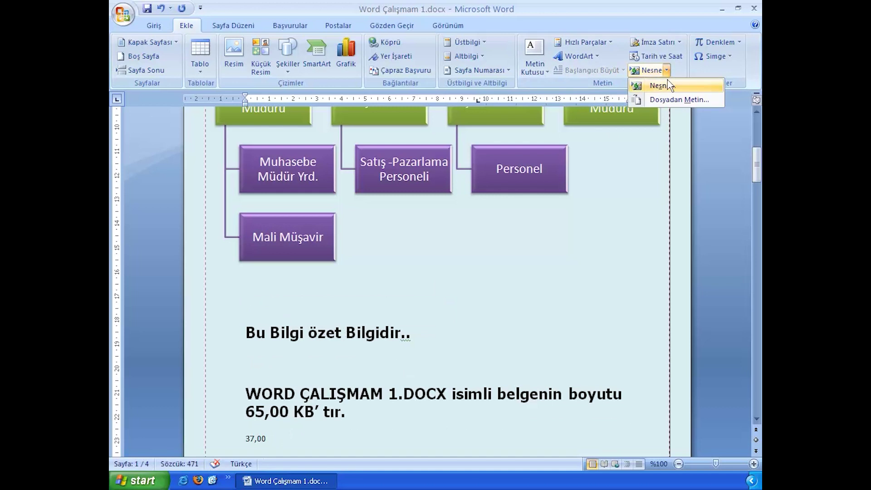
click(668, 85)
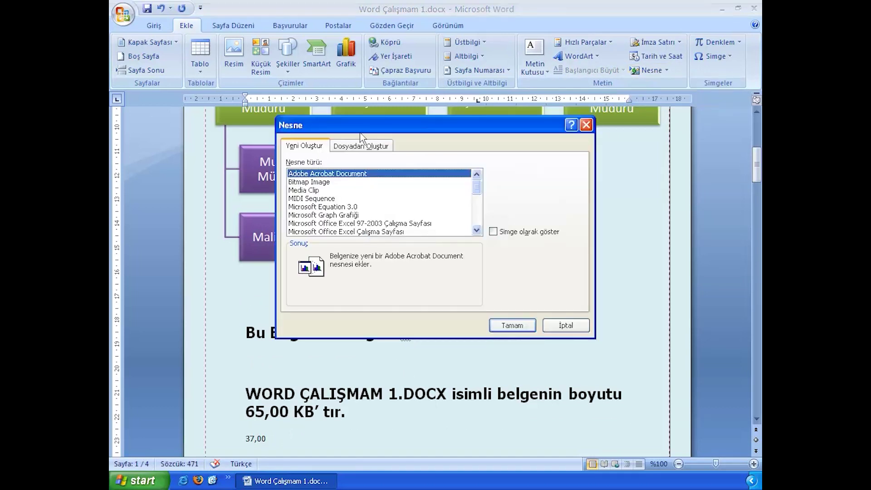
drag(360, 129, 387, 91)
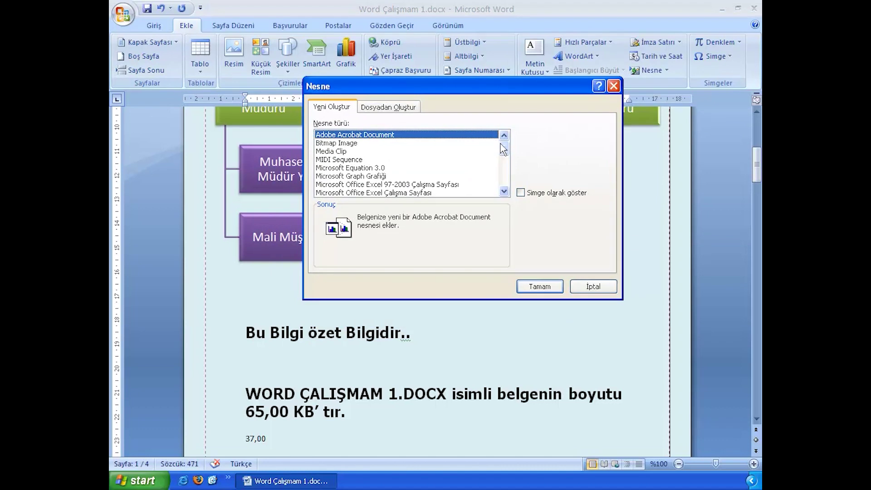
mouse_move(503, 150)
mouse_down()
mouse_move(505, 181)
mouse_move(504, 147)
mouse_up()
click(354, 160)
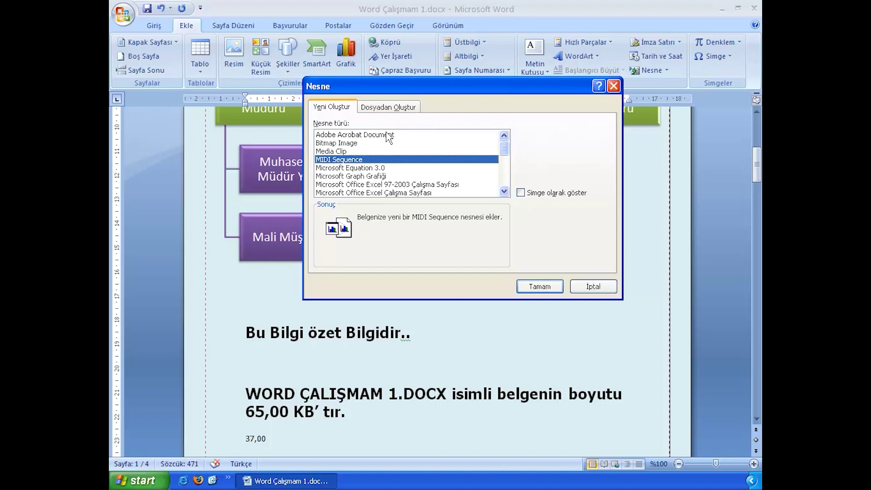
click(377, 108)
click(524, 135)
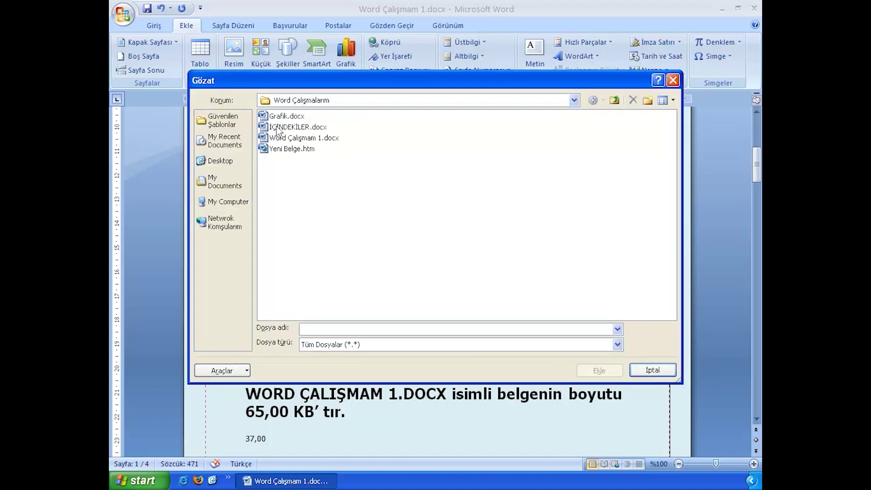
click(652, 369)
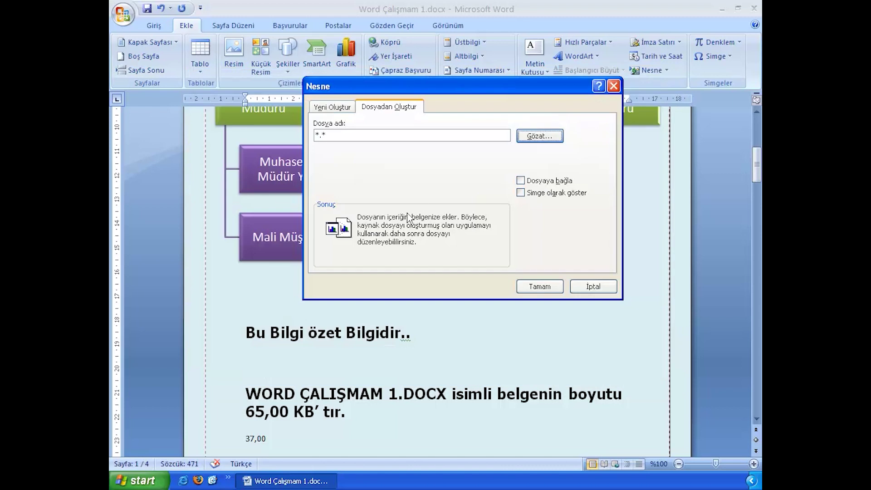
click(313, 111)
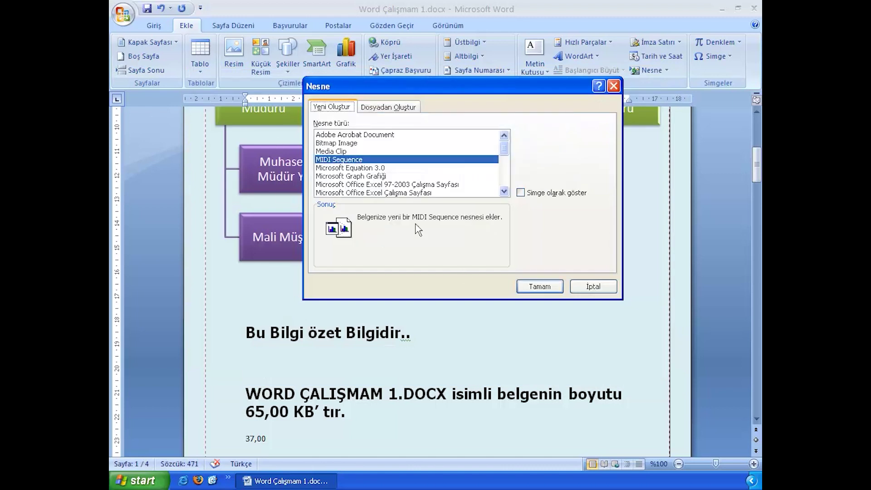
drag(462, 88, 423, 87)
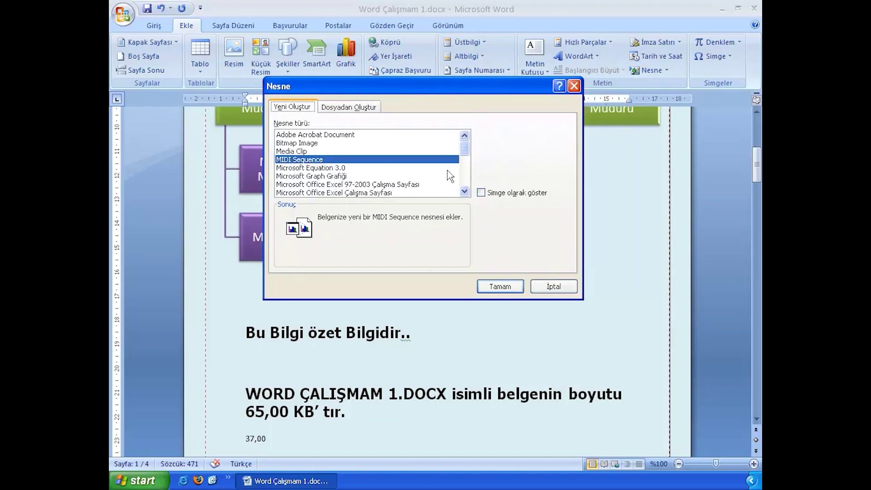
click(558, 289)
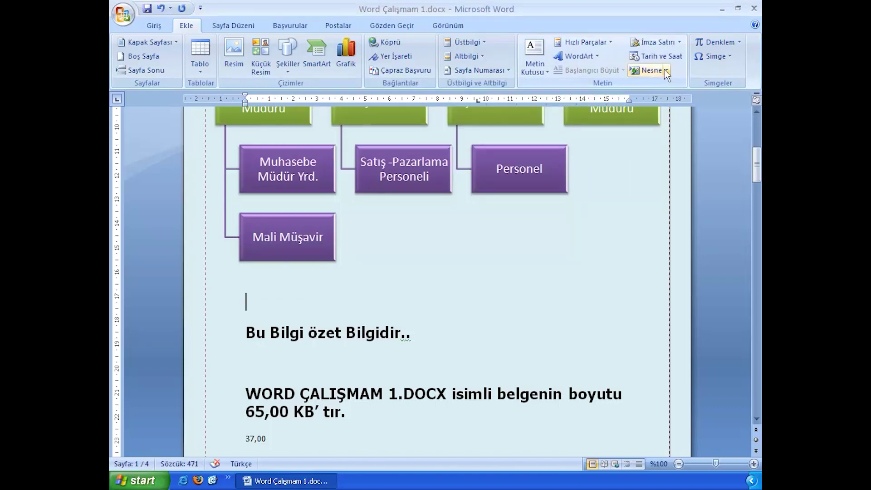
Insert the text of İÇİNDEKİLER.docx from the Word Çalışmalarım folder via Text from File
click(667, 71)
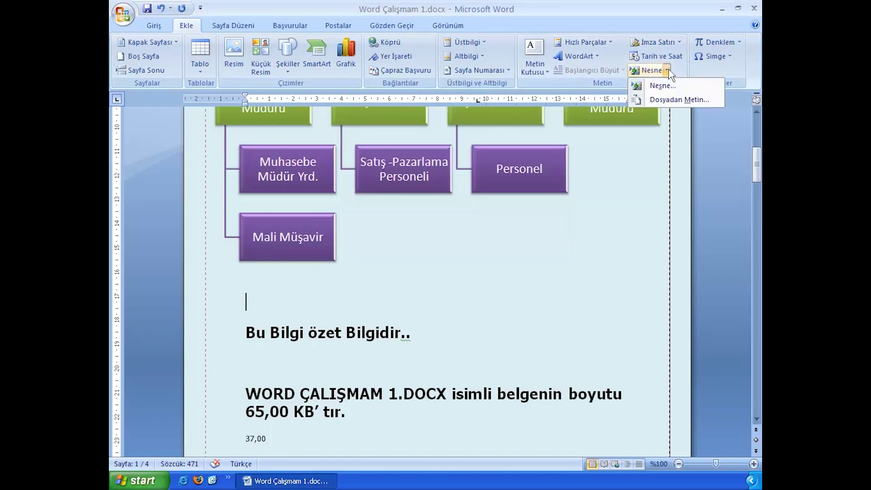
click(671, 100)
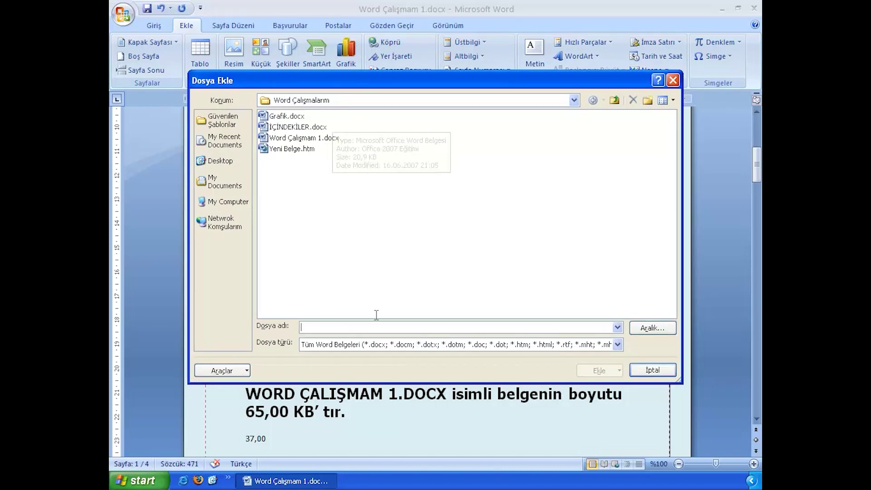
click(462, 346)
click(461, 349)
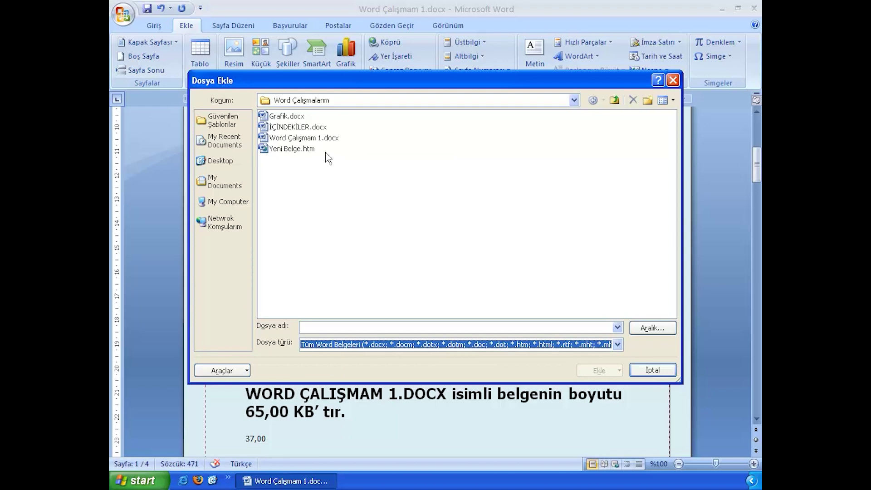
click(290, 116)
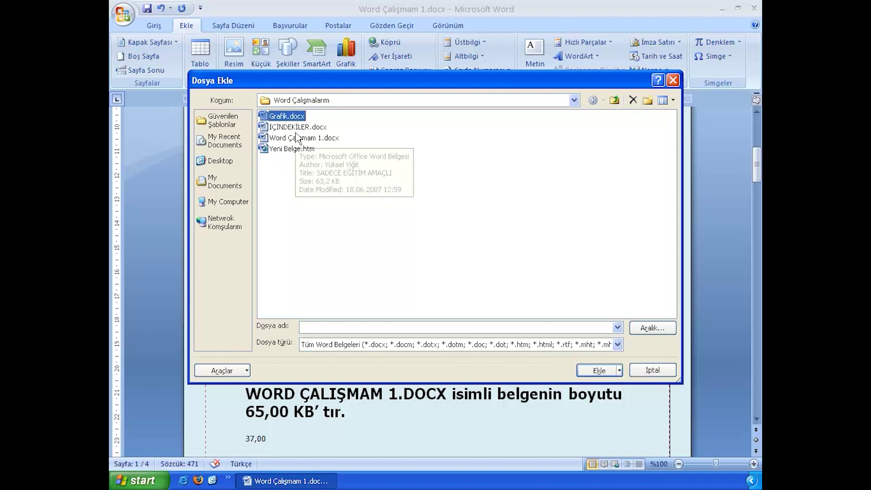
click(297, 127)
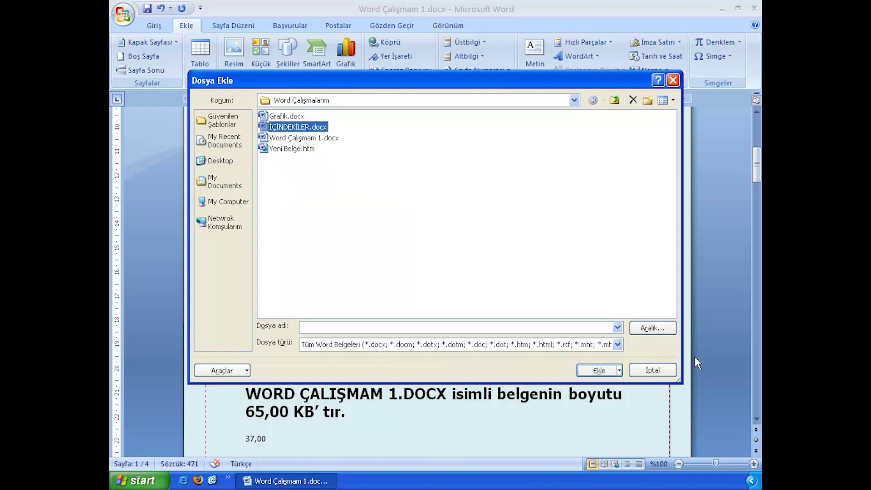
click(599, 370)
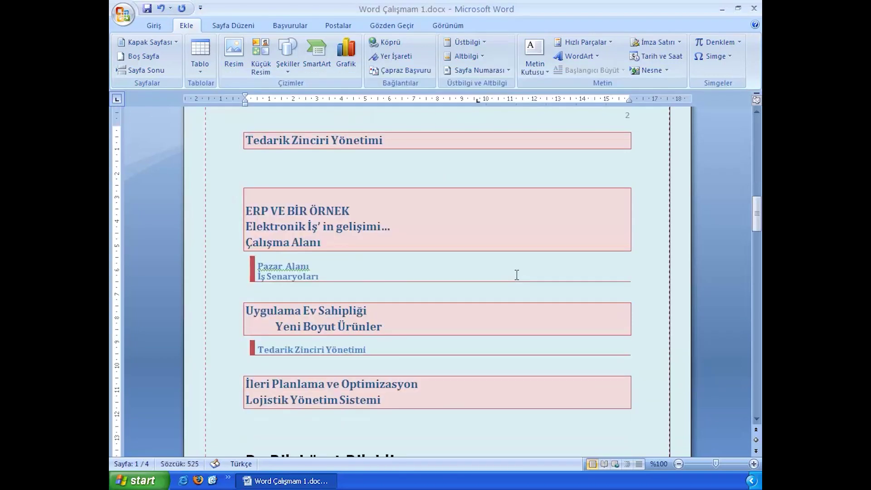
Undo the last change, removing the inserted duplicate org chart
scroll(517, 275, down, 3)
scroll(517, 275, down, 1)
scroll(516, 275, up, 3)
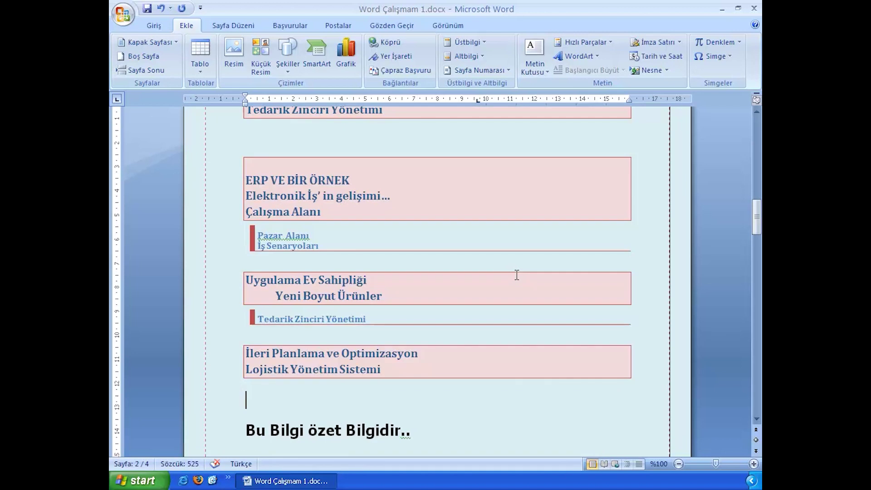
scroll(516, 274, up, 3)
scroll(517, 275, down, 3)
scroll(517, 275, down, 3)
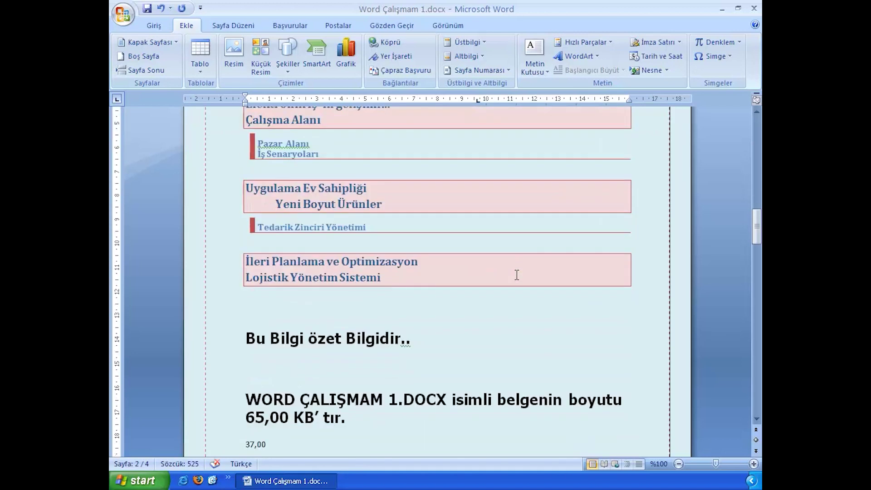
scroll(517, 275, up, 3)
scroll(516, 275, up, 4)
scroll(517, 275, up, 3)
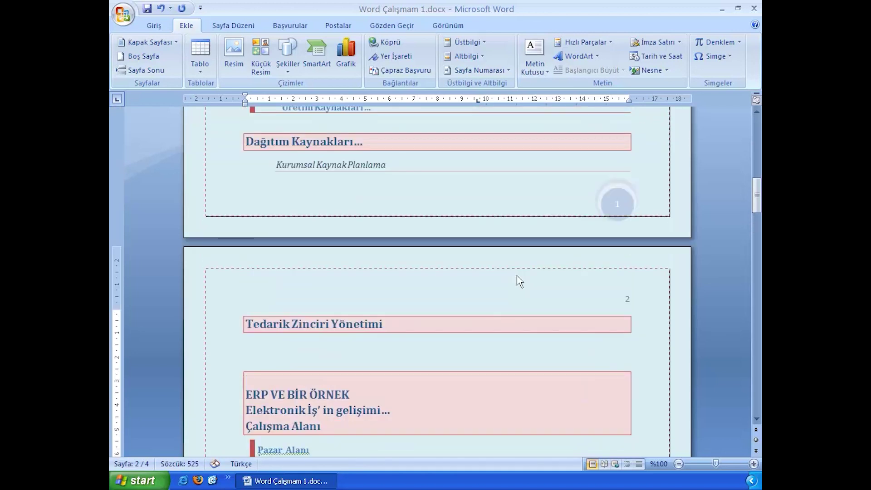
scroll(517, 274, up, 7)
scroll(517, 275, up, 3)
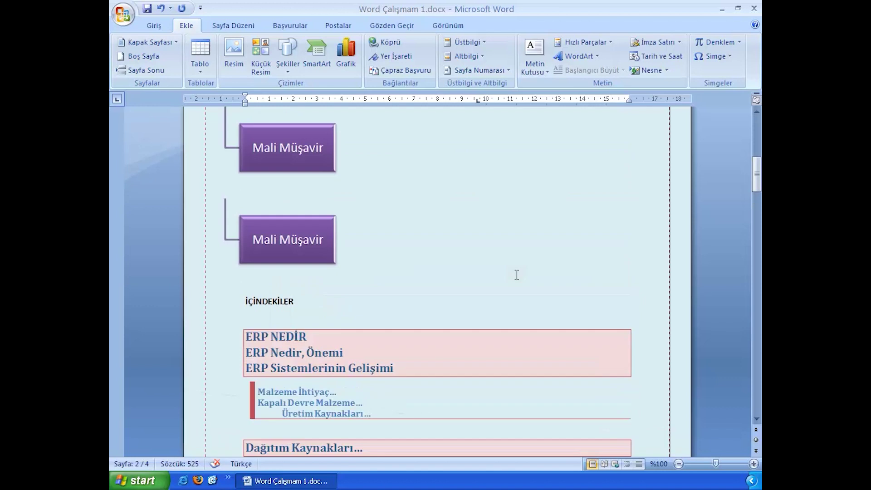
scroll(517, 275, down, 4)
scroll(517, 275, down, 3)
scroll(516, 275, down, 4)
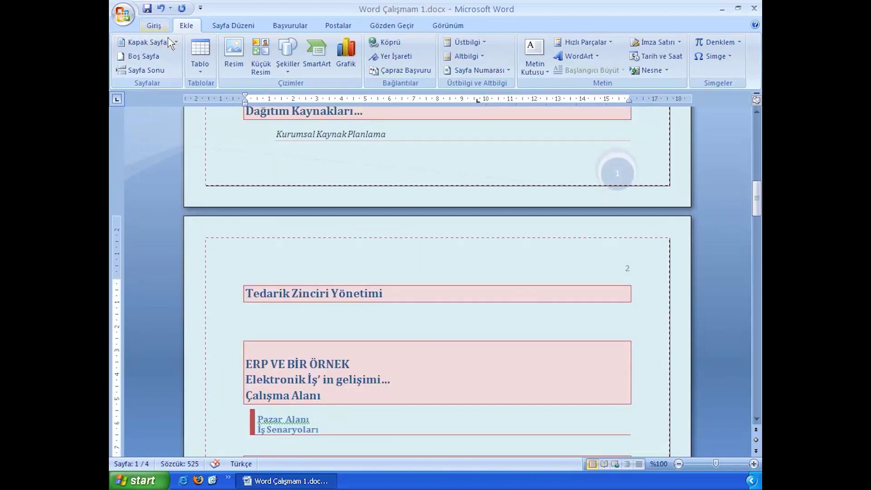
click(161, 9)
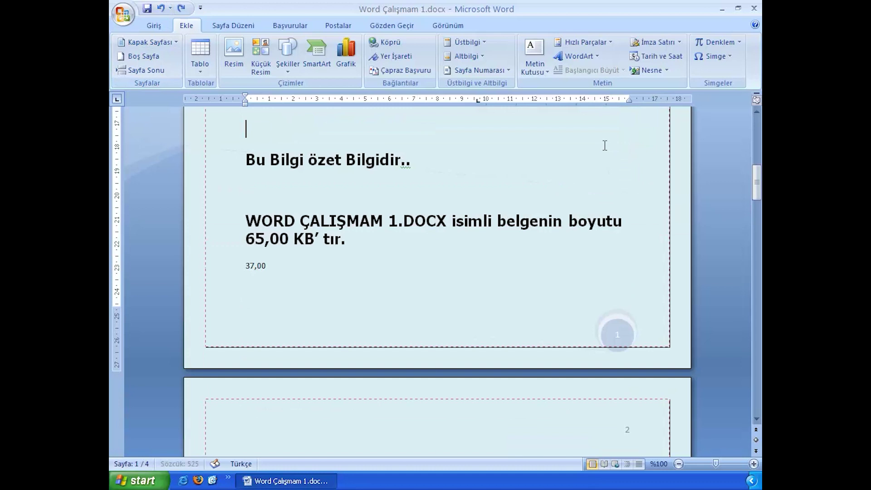
Add blank lines above the 'Bu Bilgi özet Bilgidir..' summary line, pushing it down
click(667, 72)
click(666, 72)
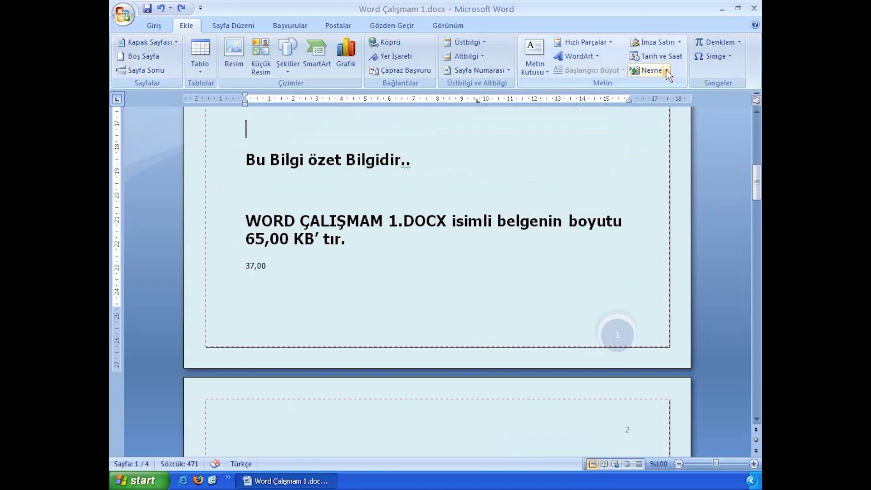
scroll(452, 259, up, 5)
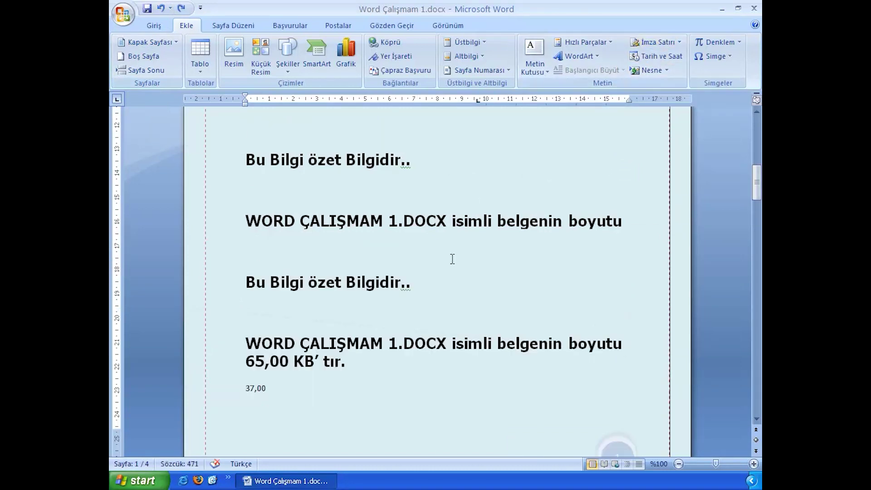
scroll(342, 245, up, 10)
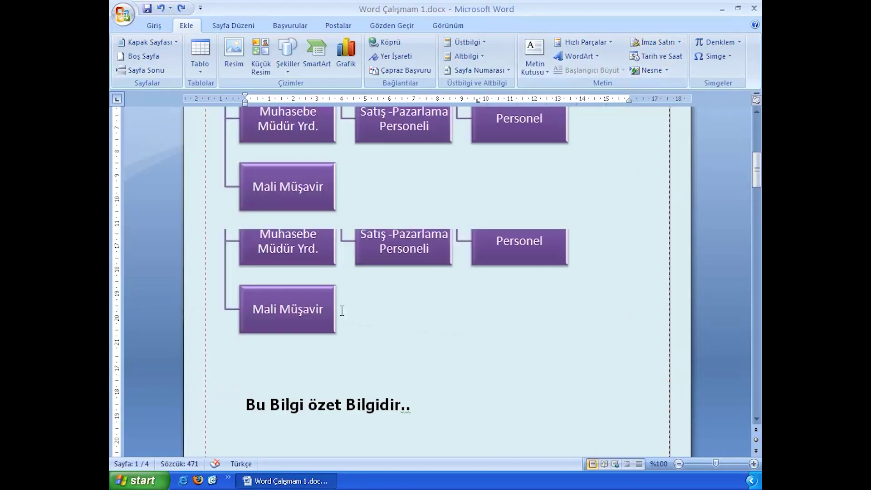
scroll(341, 310, down, 6)
click(275, 207)
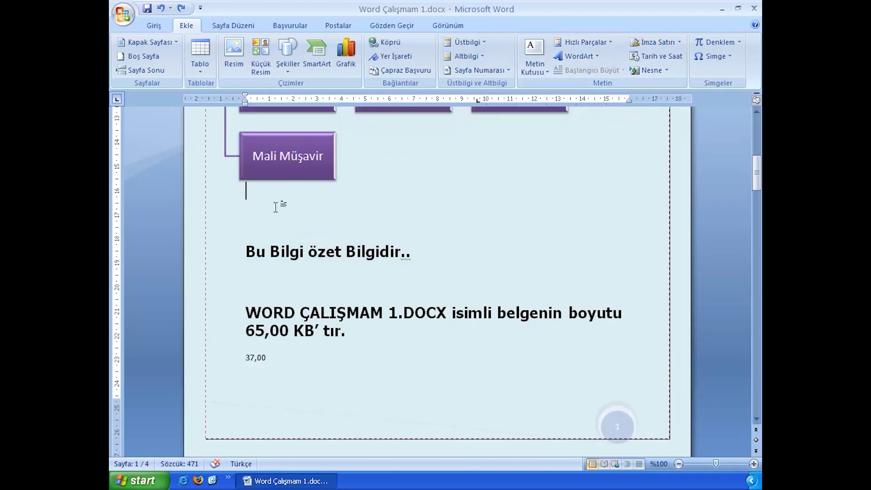
click(260, 220)
key(Return)
key(Return)
key(Return)
key(Return)
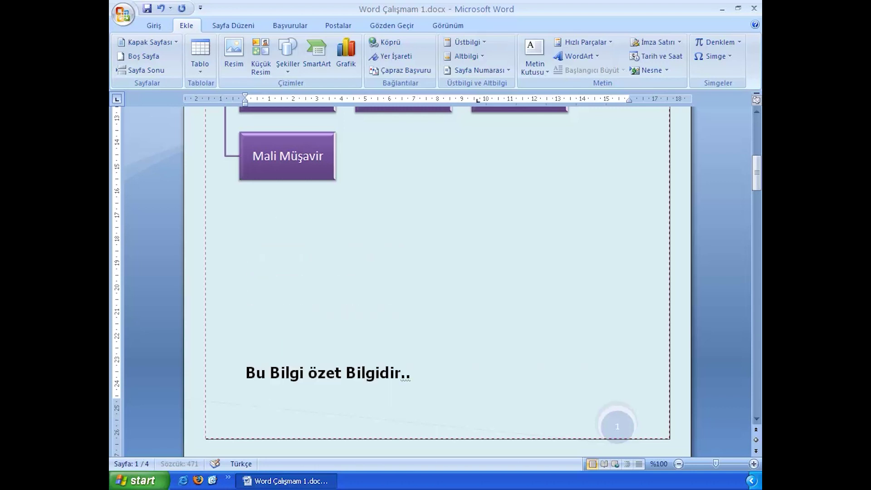
key(Return)
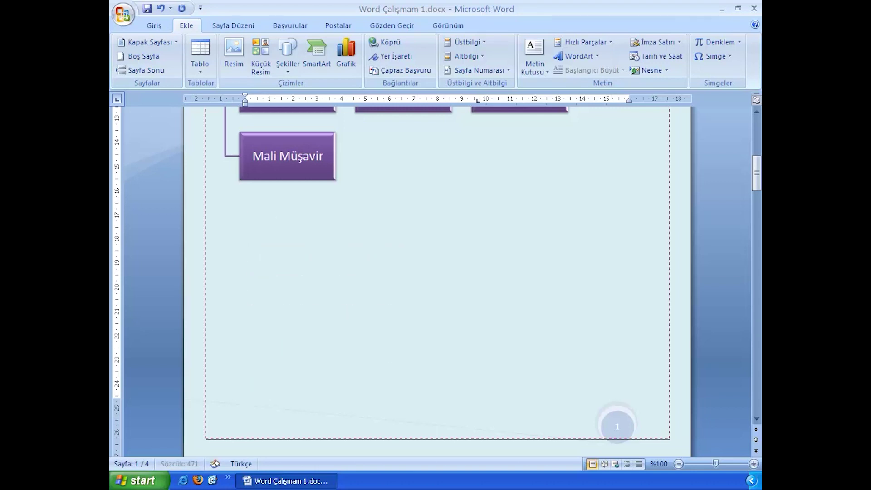
key(Up)
key(Up)
scroll(274, 214, up, 3)
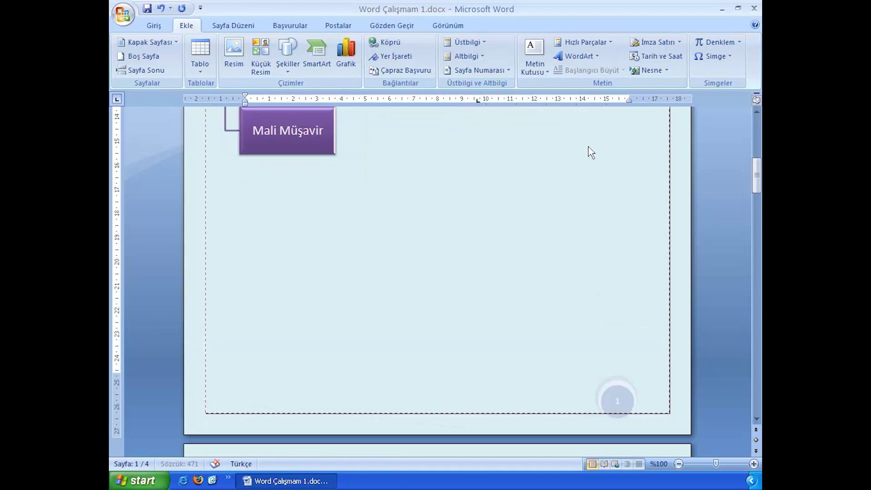
Start an İmza Satırı signature line and move the digital-signature notice higher up
click(678, 42)
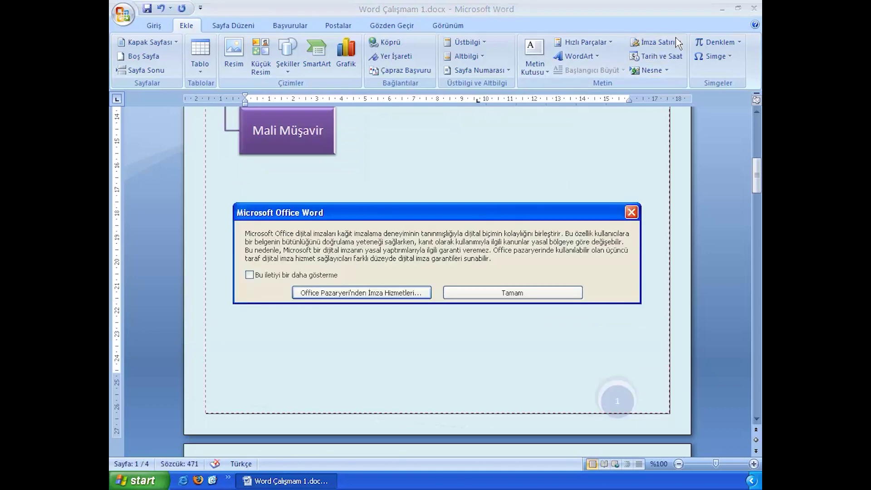
drag(352, 203, 351, 113)
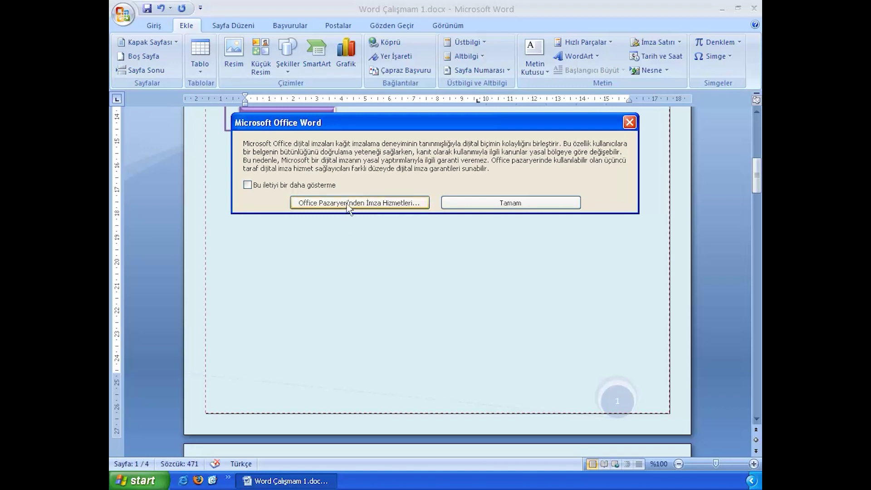
Continue to İmza Ayarları and enter the signer's name and the title 'Araştırma görevlisi'
click(466, 204)
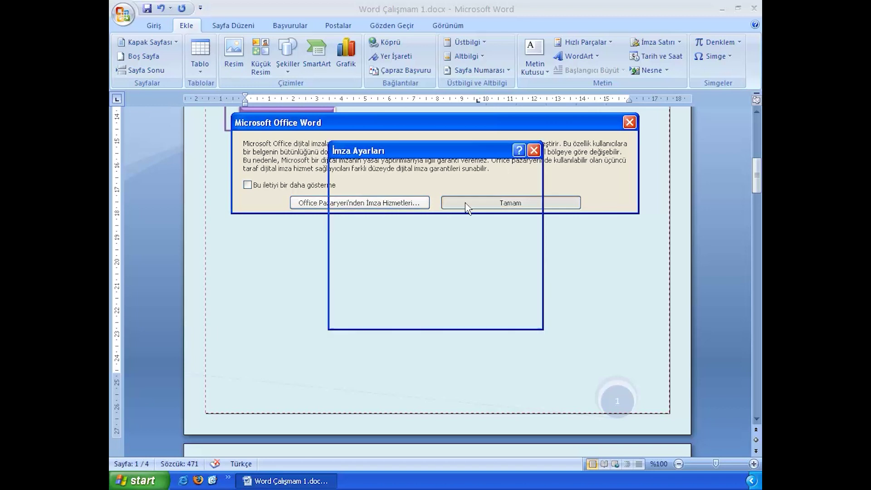
drag(429, 149, 518, 111)
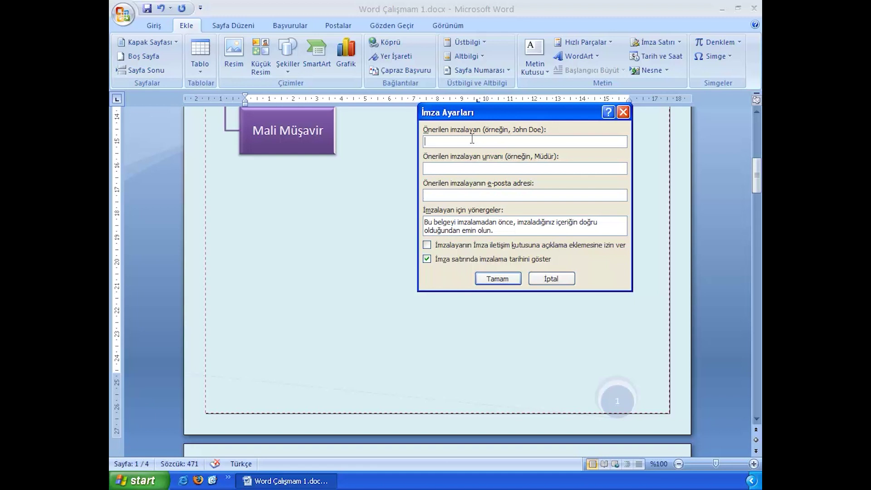
drag(476, 112, 495, 99)
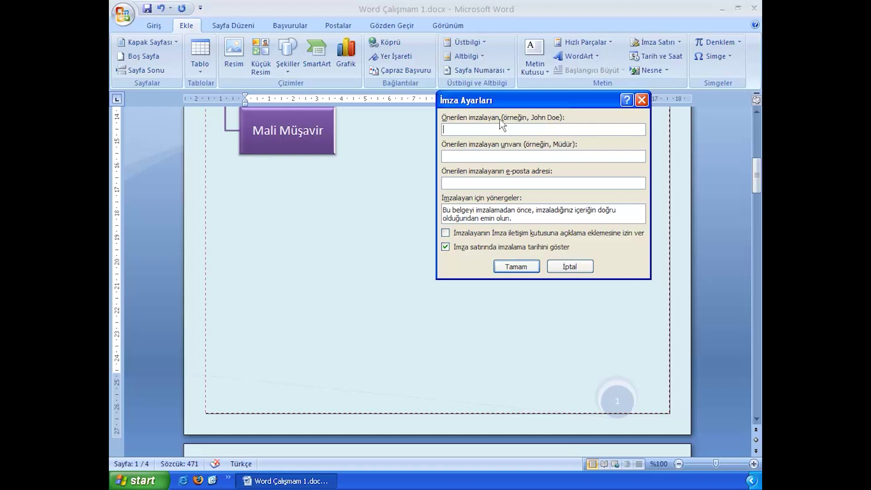
text(Y)
text(Araştır)
text(ma gö)
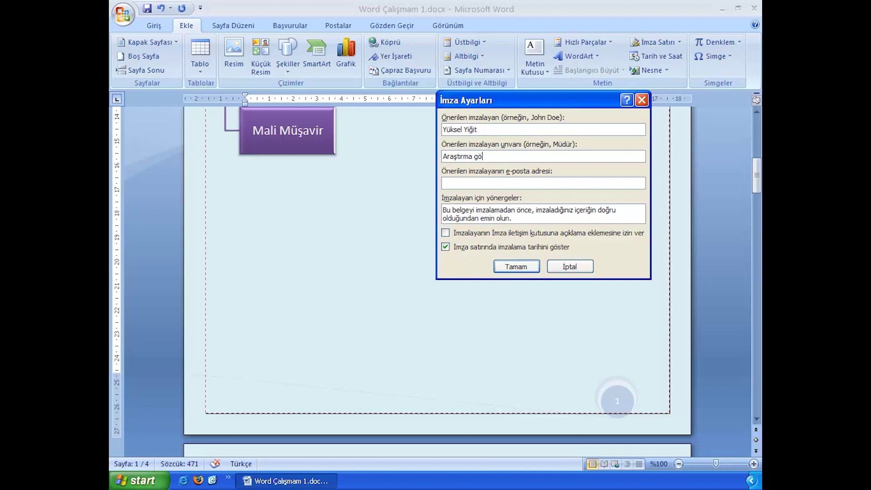
text(revlisi)
Fill in the signer's e-mail, confirm the settings, and select the new signature line
key(Tab)
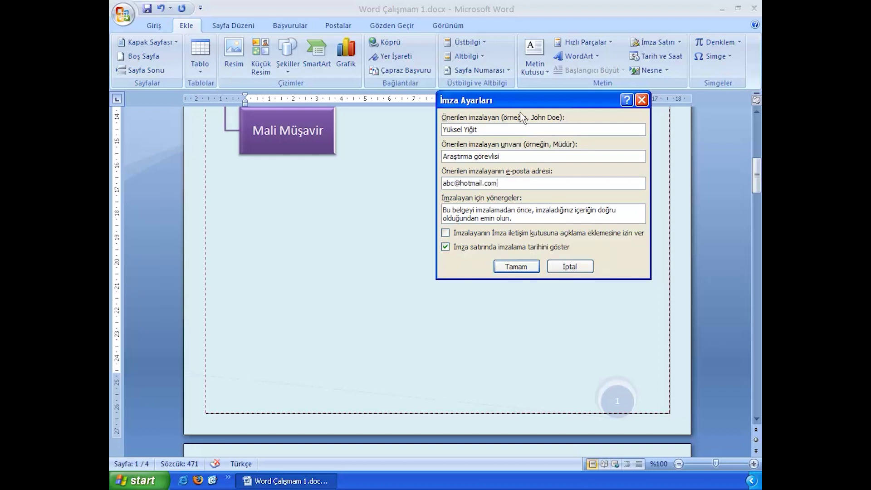
drag(518, 217, 443, 210)
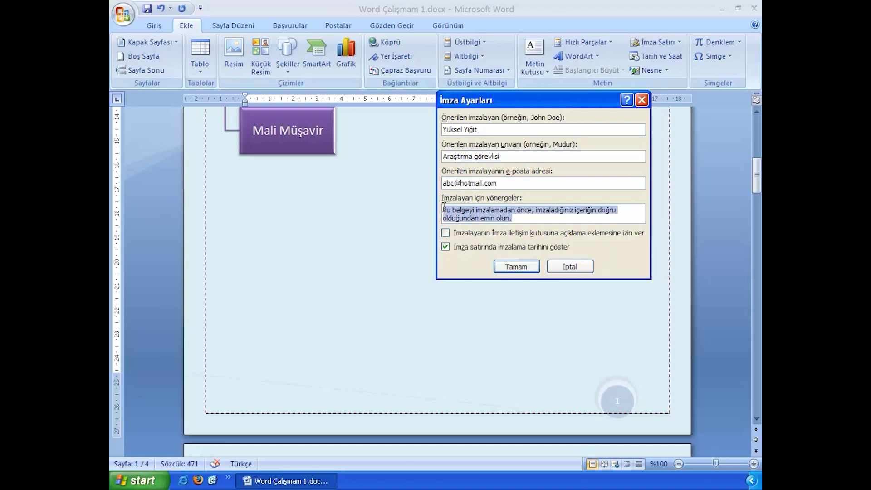
click(528, 213)
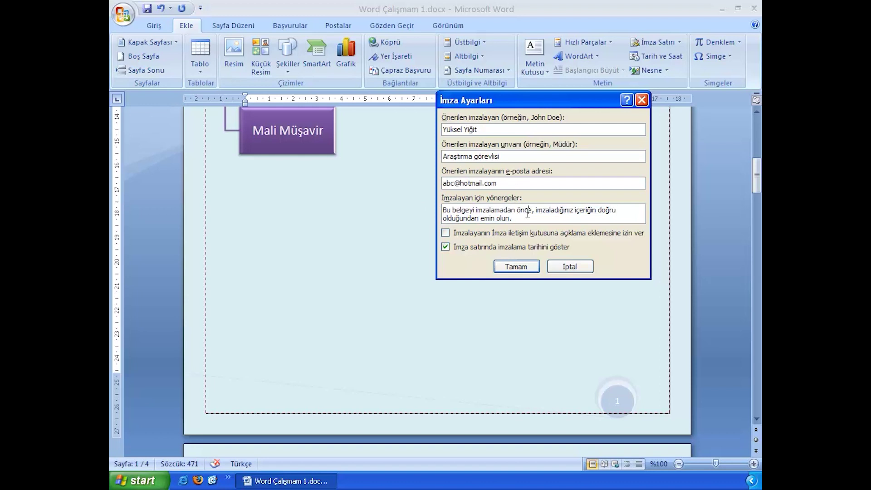
click(521, 269)
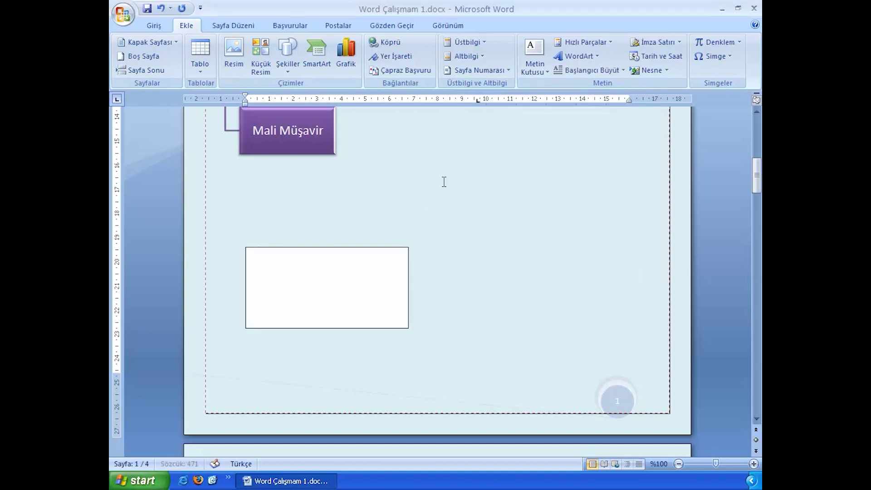
click(337, 261)
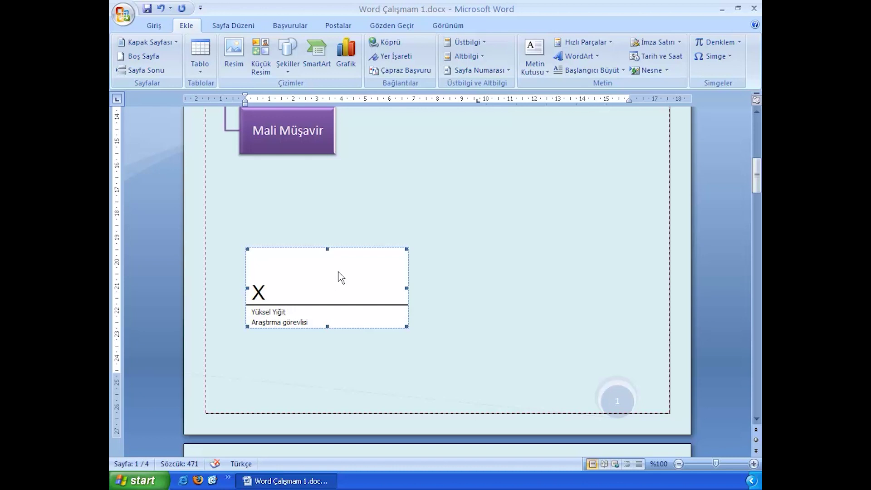
scroll(342, 277, down, 2)
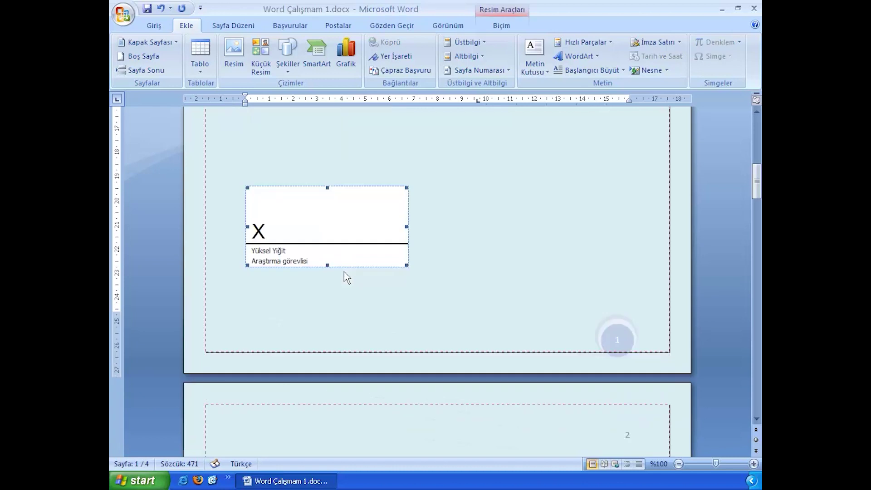
Open the signature line for signing and dismiss the digital-signature notice
double_click(339, 246)
drag(420, 219, 443, 147)
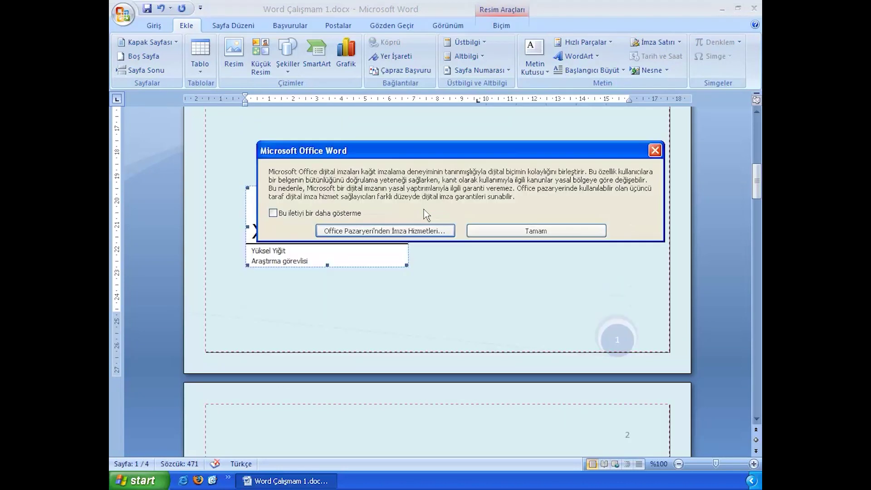
click(525, 215)
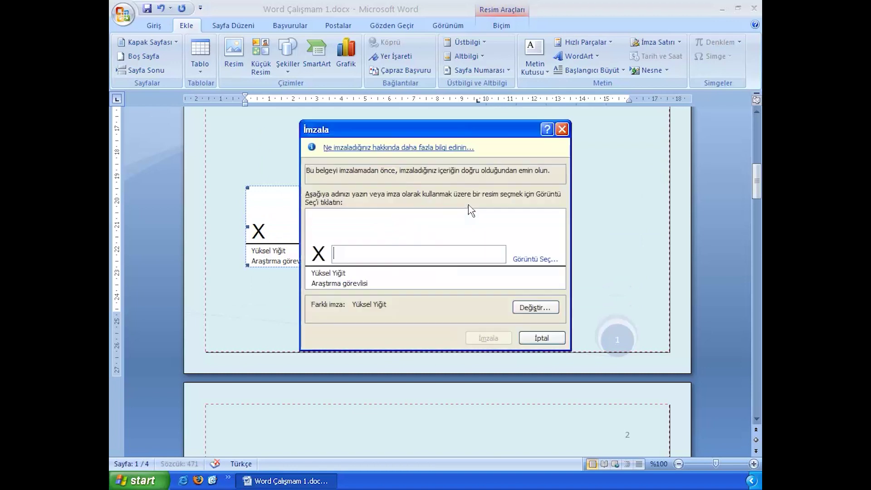
drag(463, 135, 541, 88)
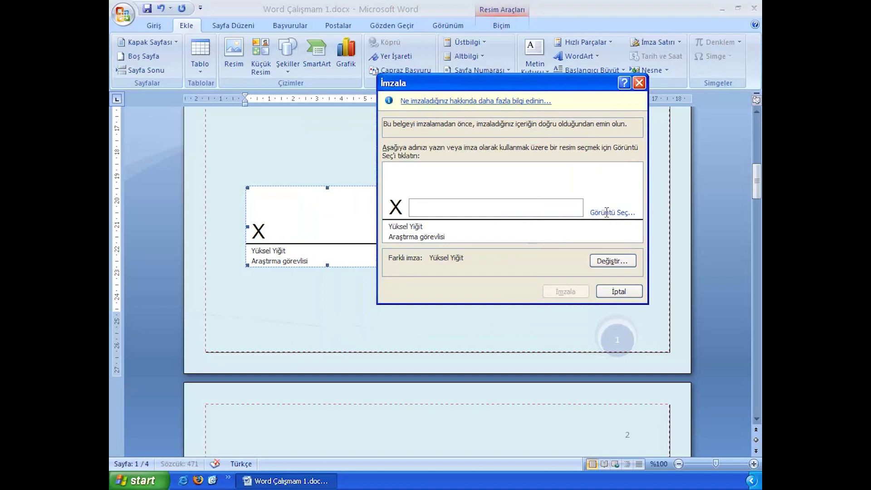
click(453, 211)
Sign using the imza.jpg image and acknowledge the İmza Onayı confirmation
click(608, 211)
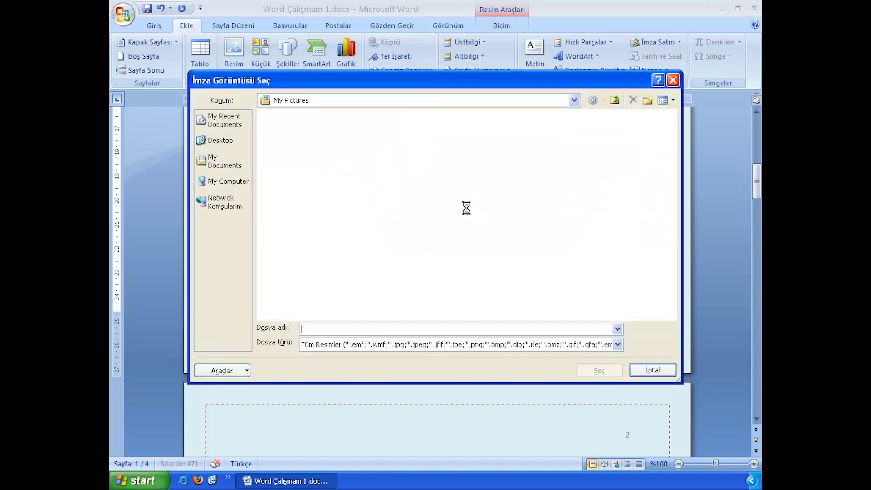
click(304, 155)
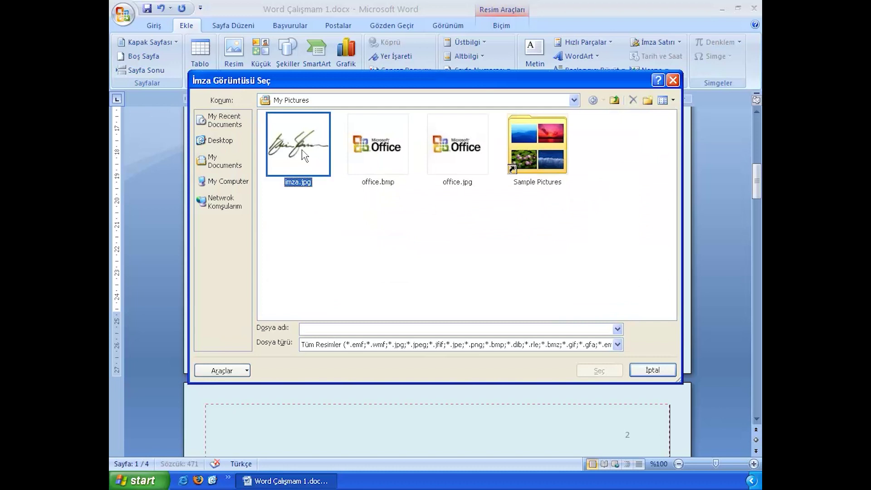
click(599, 371)
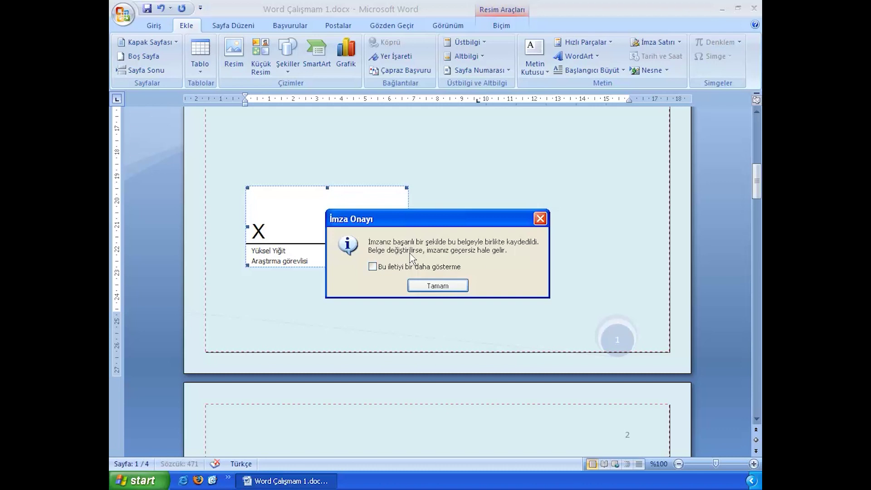
click(431, 285)
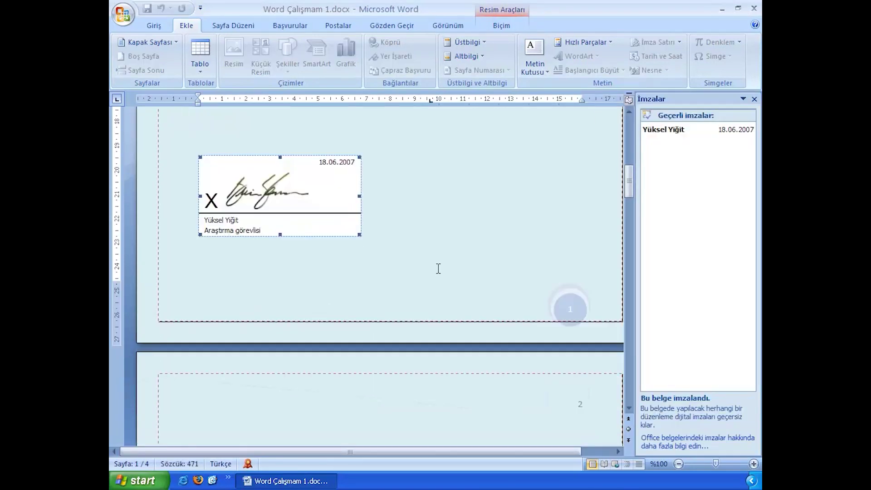
Check the signed signature box by deselecting and reselecting it
scroll(438, 269, up, 4)
scroll(438, 268, up, 1)
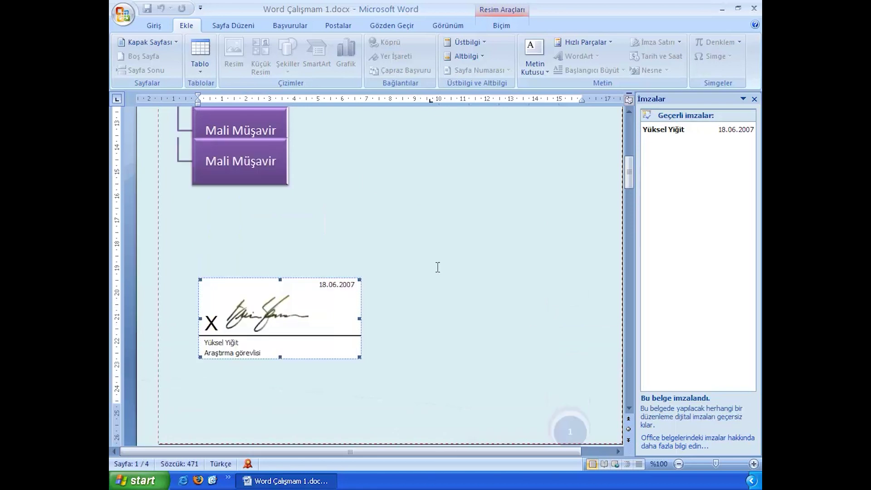
scroll(434, 262, up, 1)
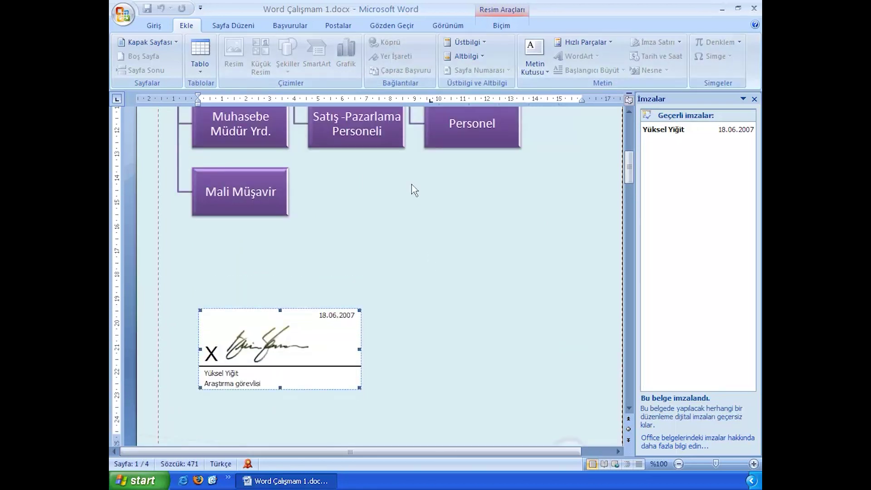
click(437, 319)
scroll(437, 329, down, 2)
scroll(437, 329, down, 1)
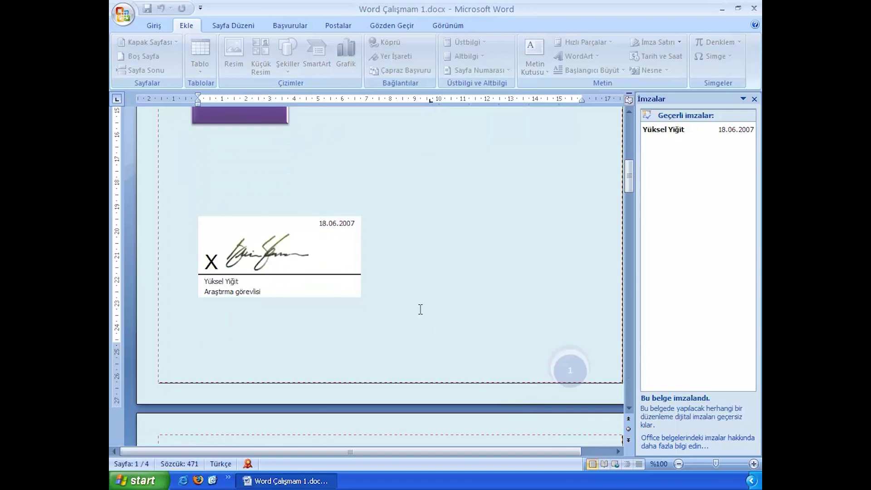
click(348, 272)
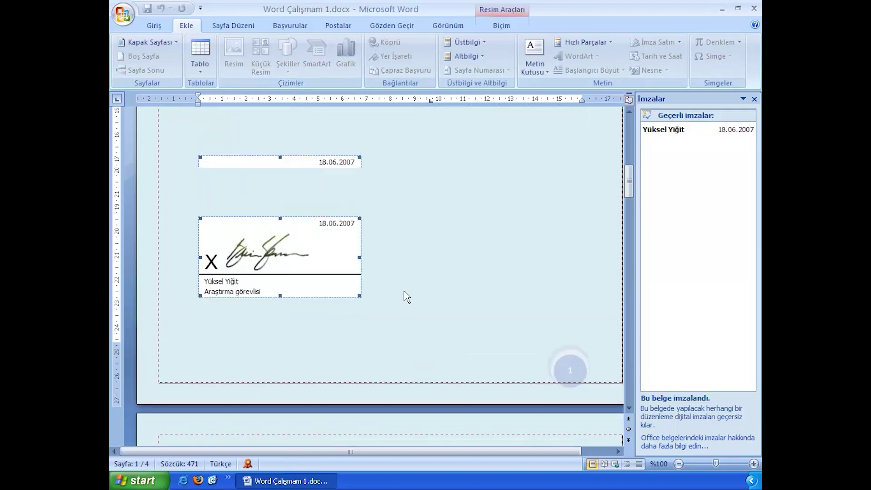
scroll(406, 297, up, 1)
scroll(404, 291, up, 2)
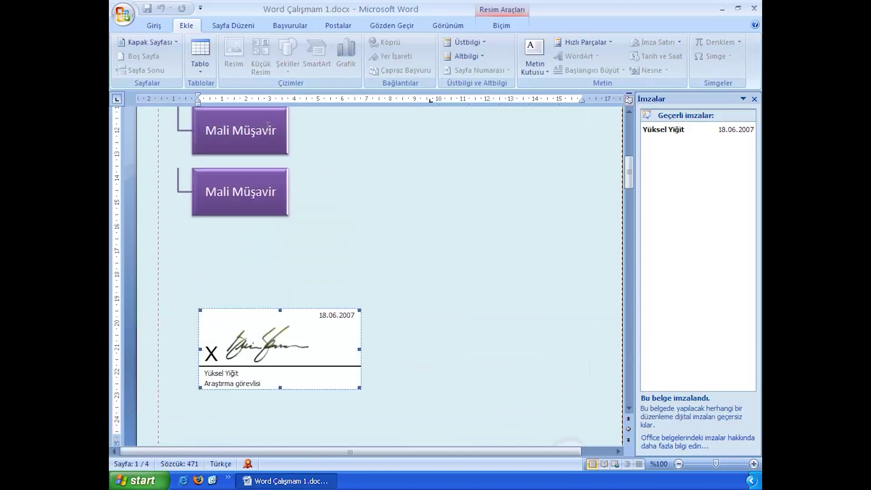
Browse the ribbon tabs from Home to View, then close Word
click(153, 30)
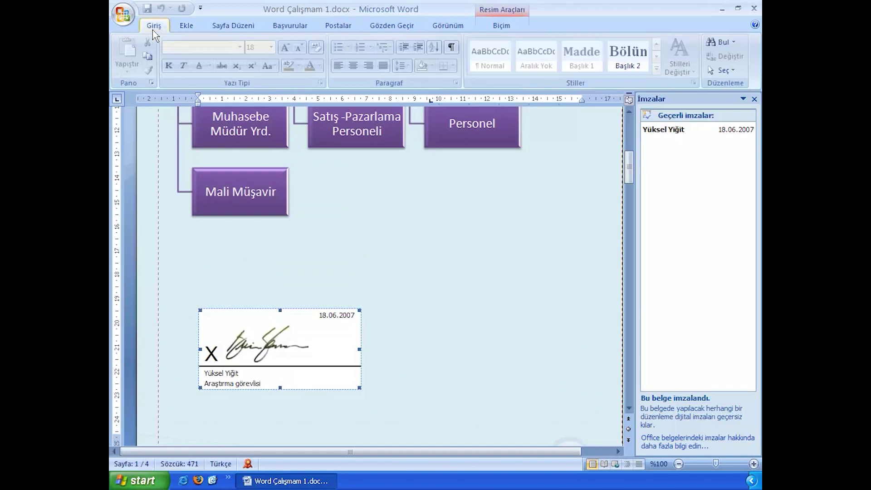
click(231, 27)
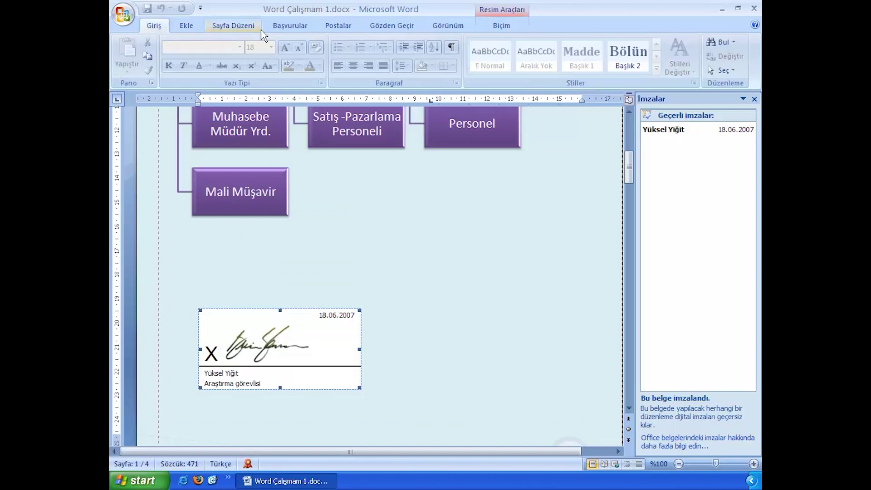
click(290, 27)
click(331, 28)
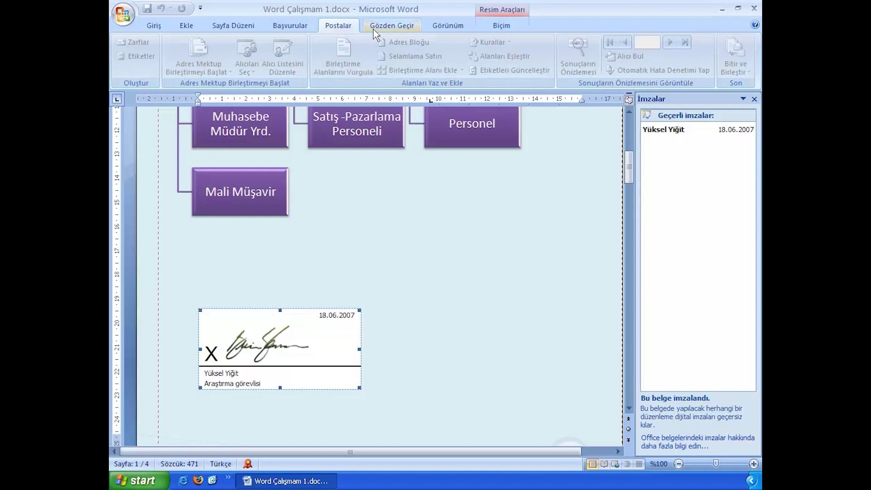
click(413, 29)
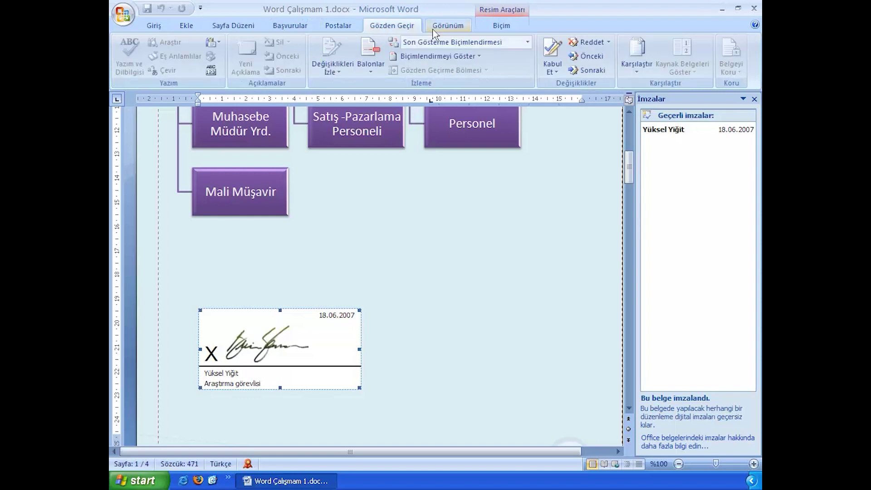
click(433, 32)
click(162, 28)
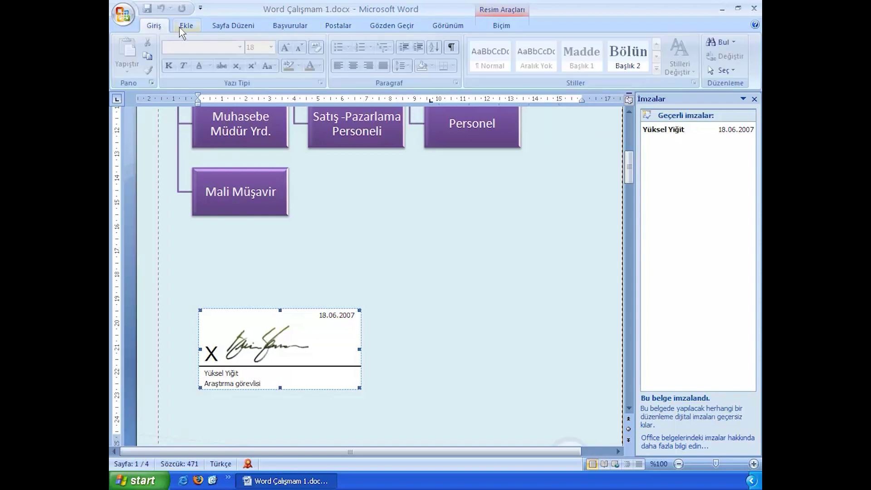
click(754, 13)
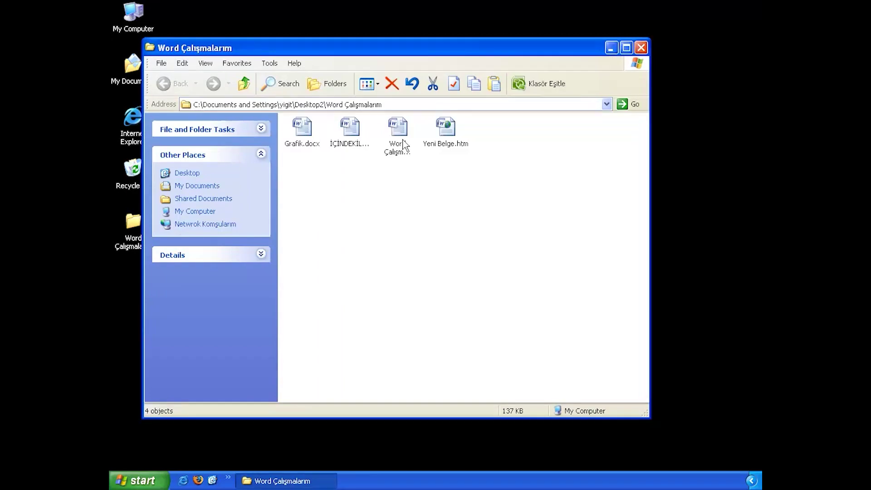
Reopen Word Çalışmam 1.docx in Word 2007 from the Word Çalışmalarım folder
click(405, 145)
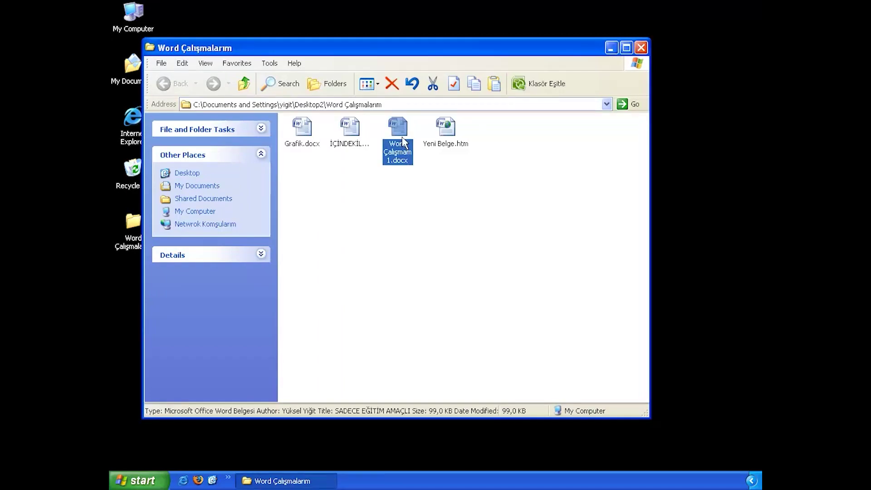
double_click(402, 140)
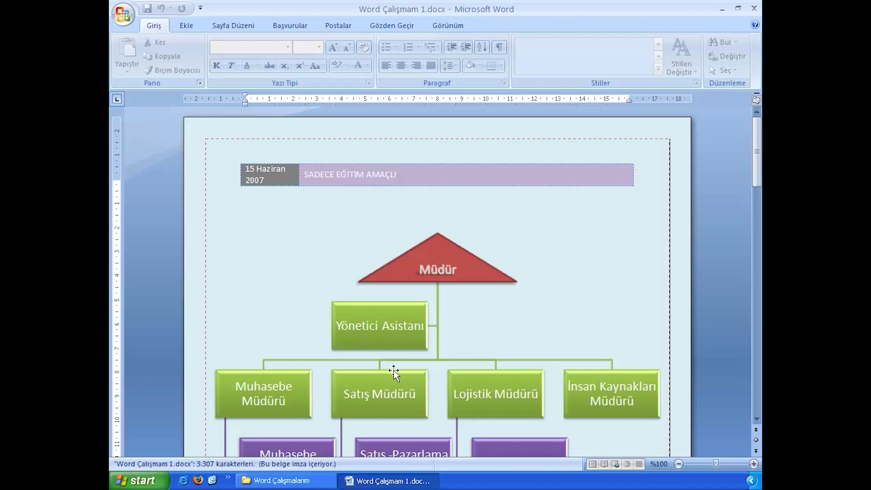
scroll(393, 370, down, 8)
scroll(393, 370, down, 6)
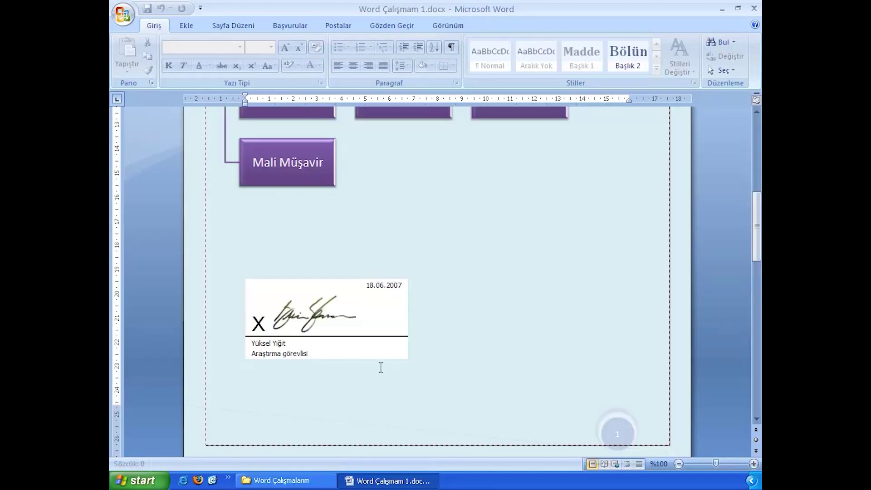
click(341, 348)
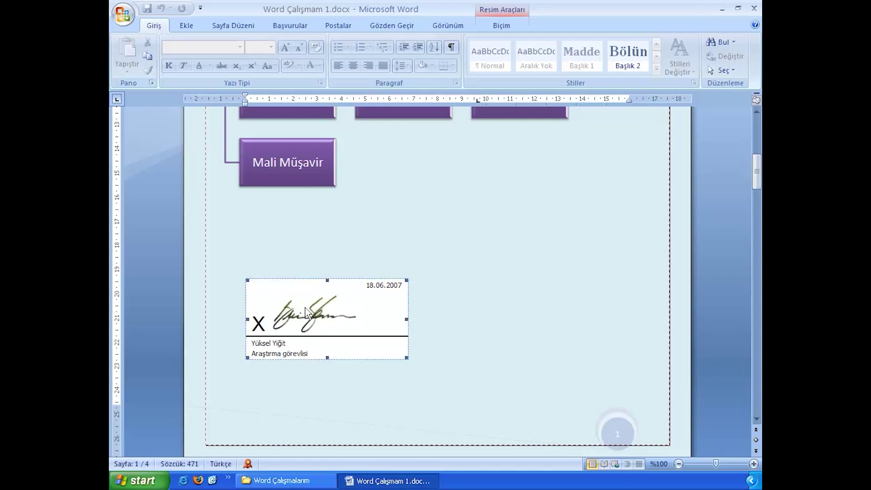
click(442, 306)
click(365, 304)
key(Delete)
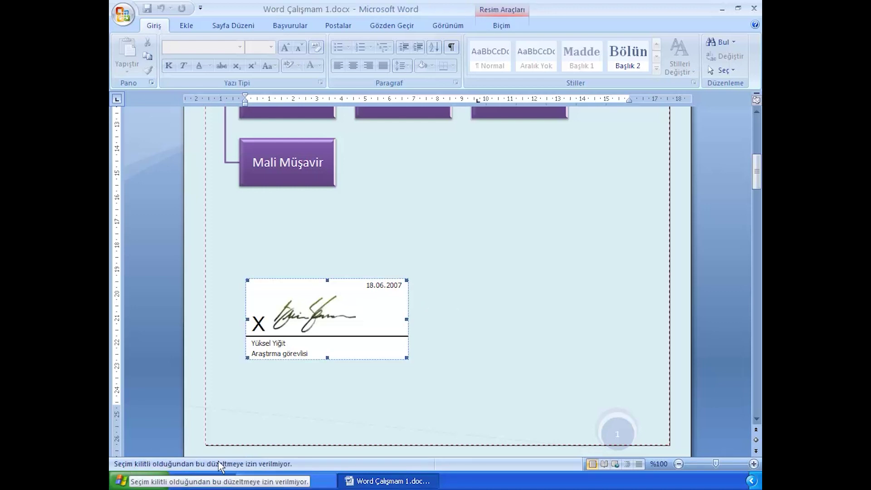
double_click(332, 322)
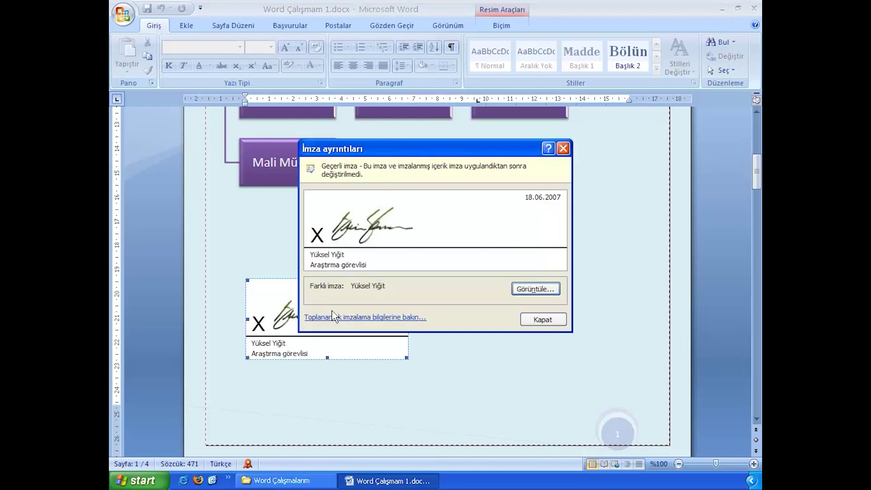
drag(462, 145, 516, 117)
click(590, 292)
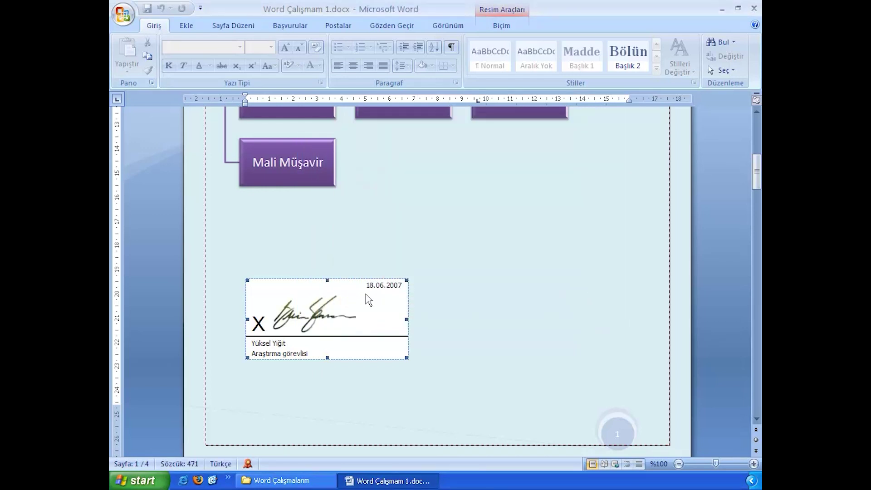
right_click(353, 294)
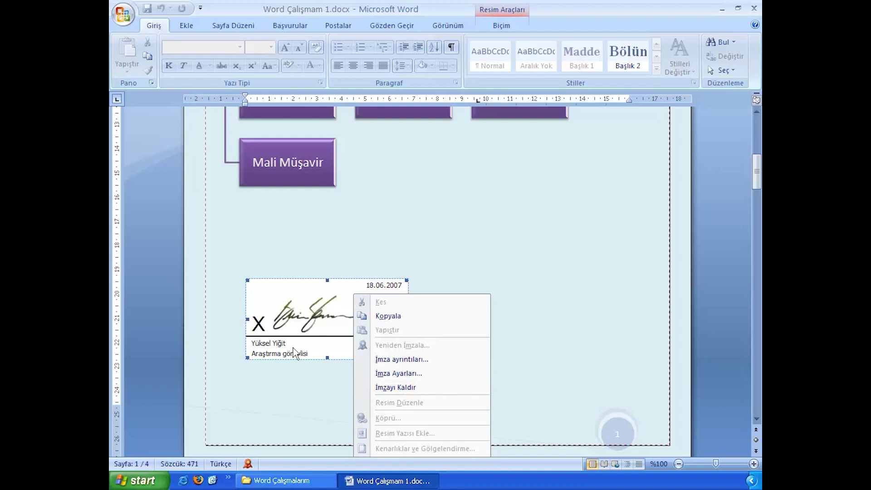
Remove the signature via İmzayı Kaldır, confirm with Evet, and dismiss the İmza Kaldırıldı notice
scroll(294, 353, up, 1)
scroll(294, 352, up, 2)
scroll(293, 352, up, 4)
scroll(294, 352, up, 1)
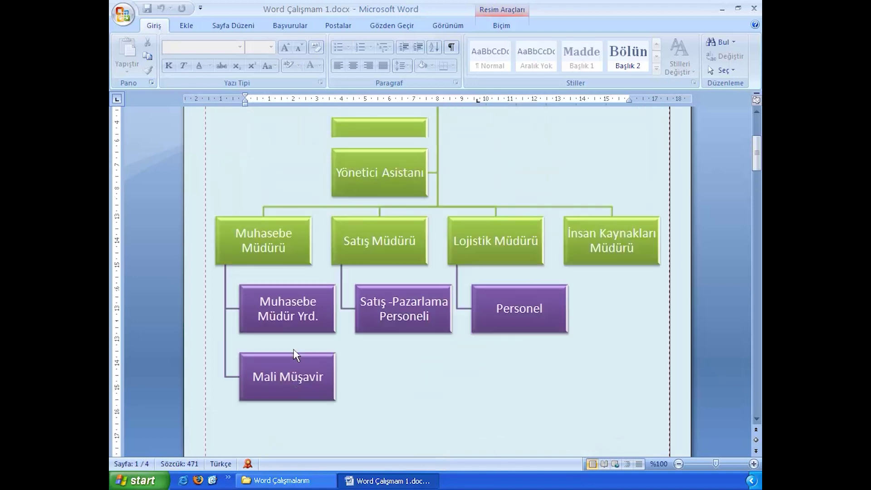
scroll(294, 352, down, 9)
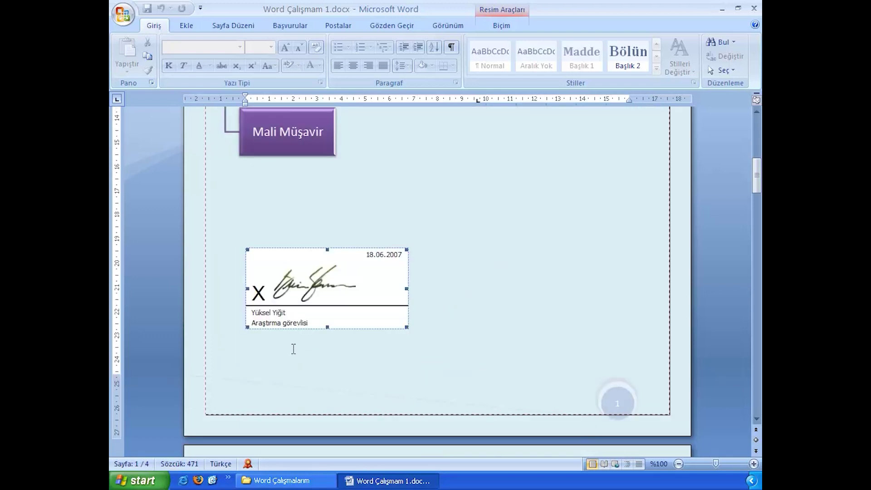
scroll(293, 348, down, 2)
scroll(294, 353, up, 3)
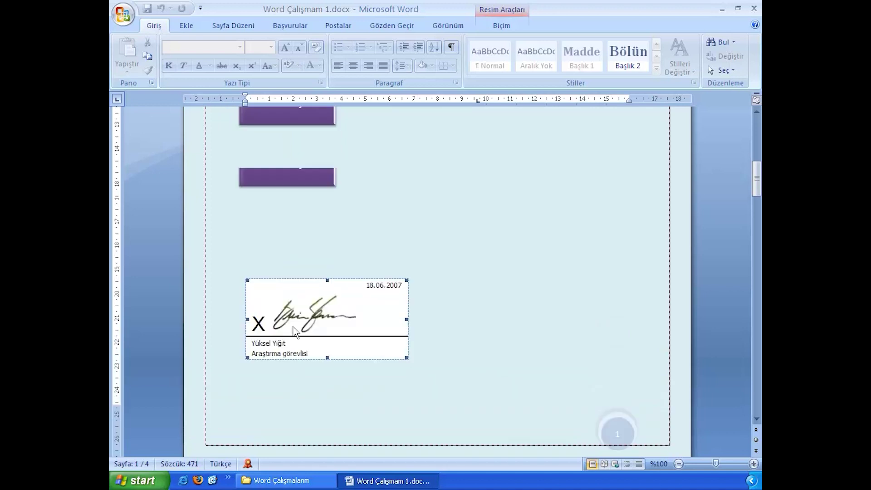
right_click(294, 330)
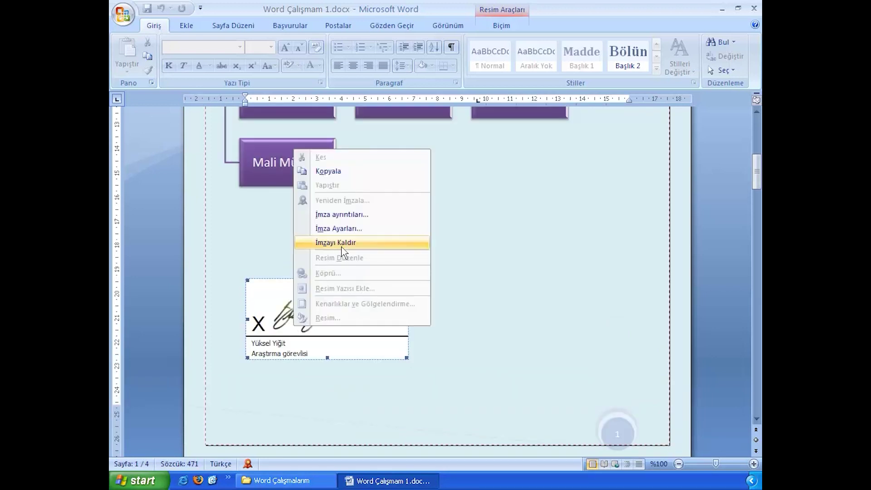
click(344, 252)
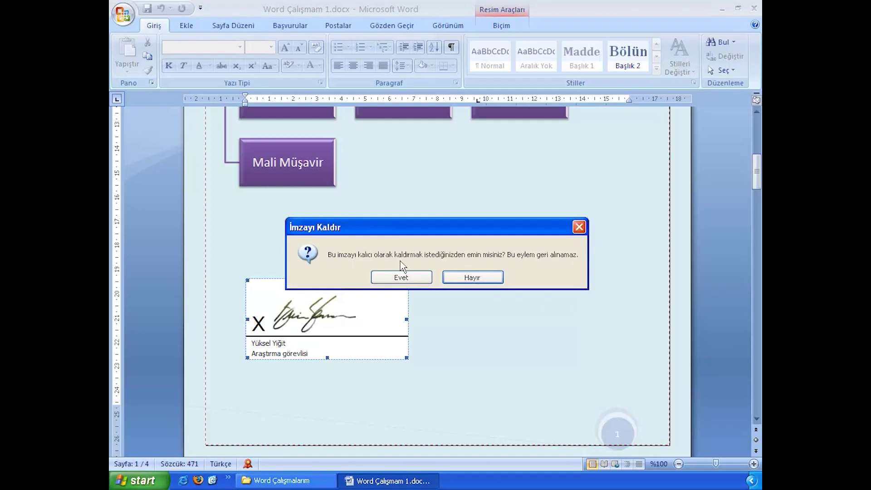
click(394, 282)
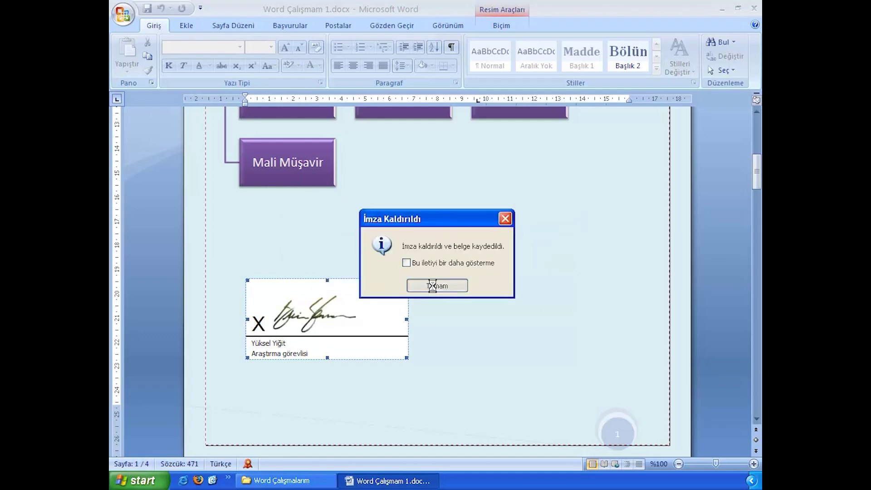
key(Return)
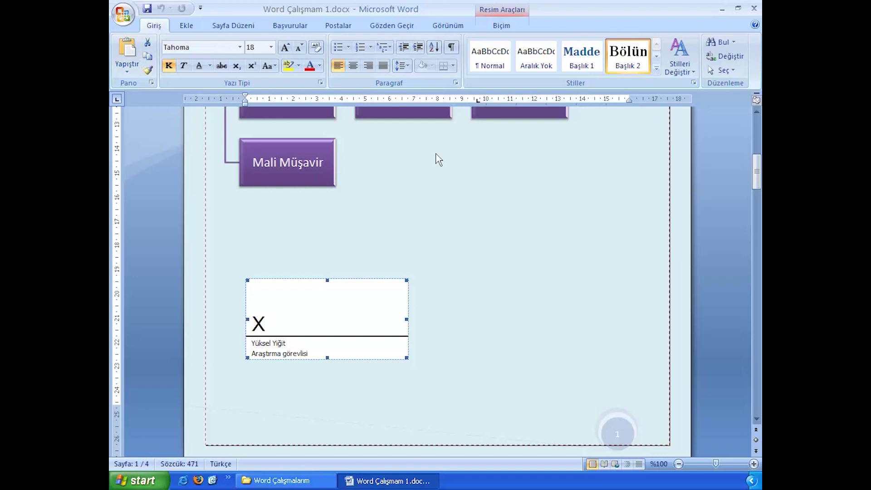
Deselect and then reselect the signature line box on page 1
click(461, 305)
scroll(469, 319, up, 3)
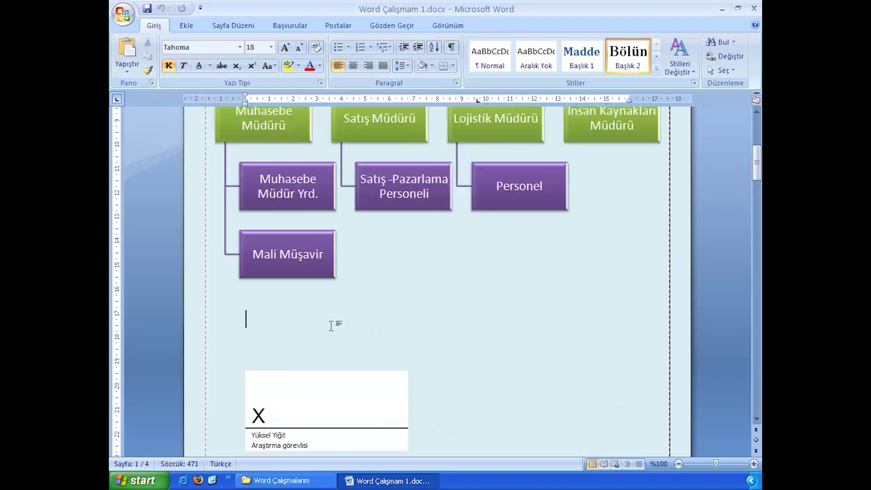
scroll(331, 326, down, 3)
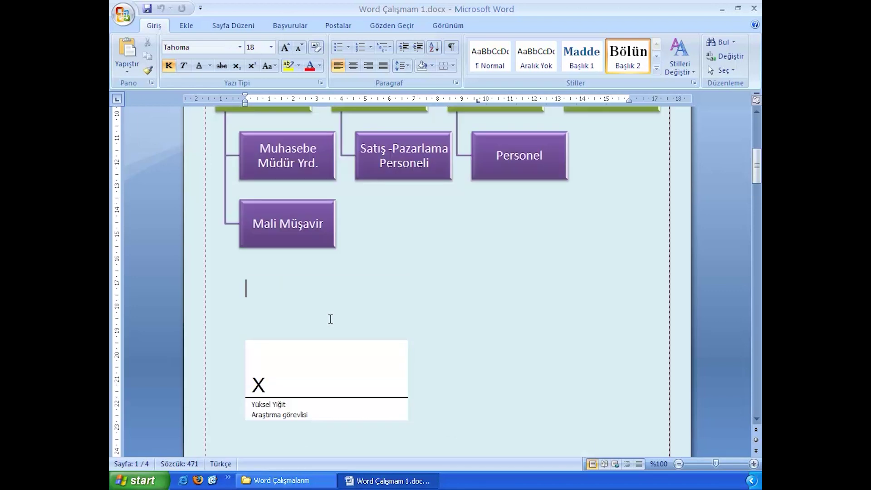
scroll(330, 318, down, 3)
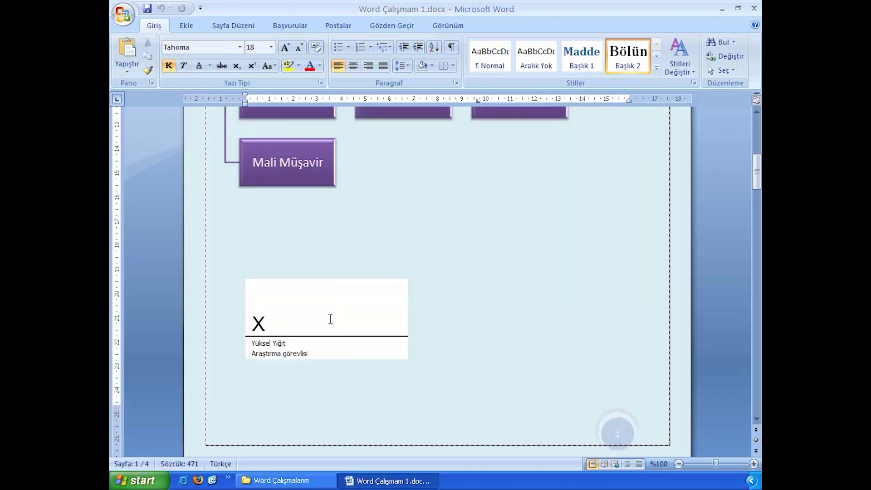
scroll(330, 319, up, 2)
scroll(330, 319, up, 3)
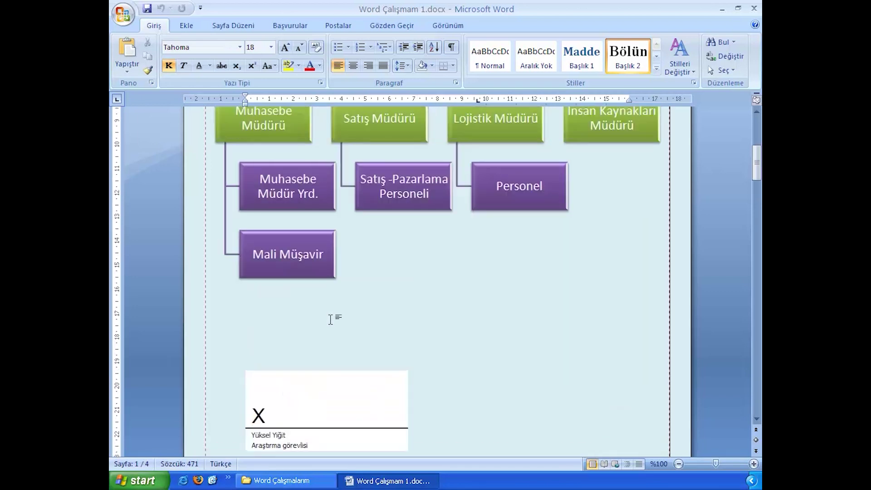
scroll(330, 319, up, 3)
scroll(330, 320, down, 3)
scroll(330, 319, down, 3)
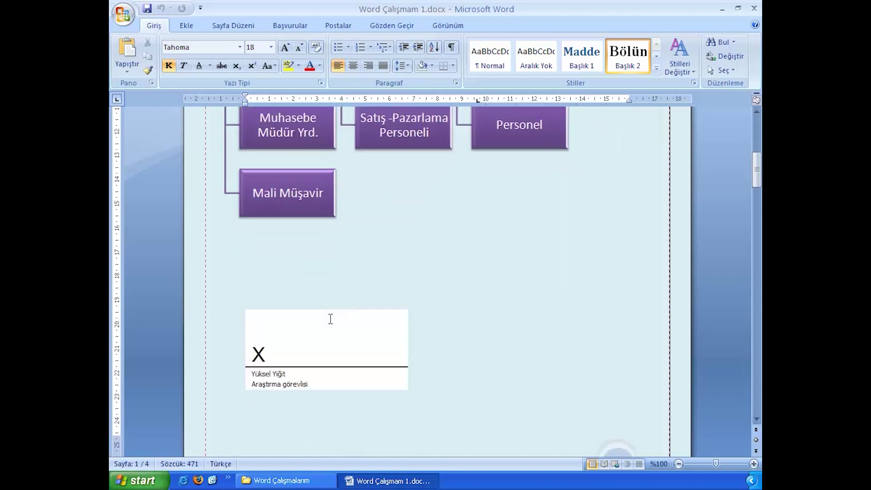
click(331, 323)
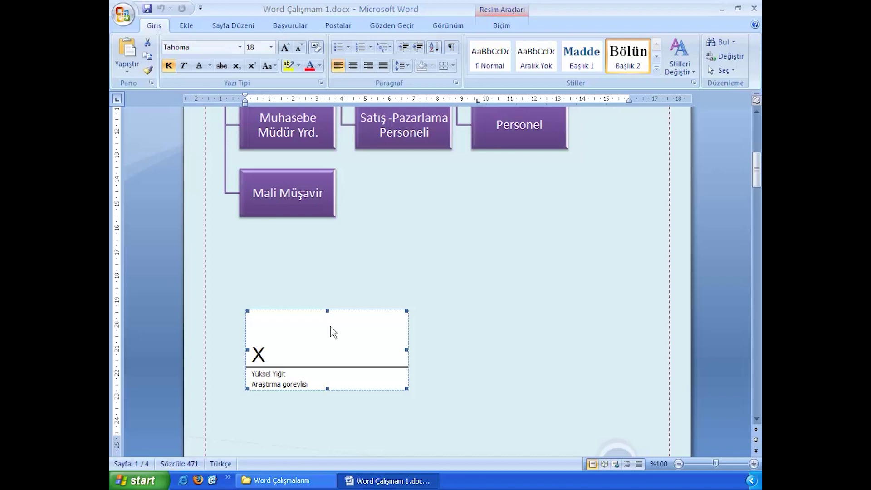
scroll(333, 333, down, 3)
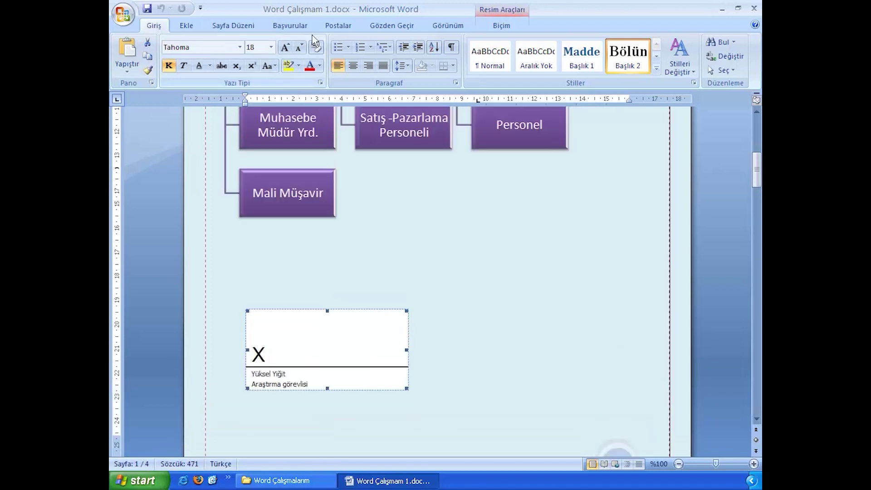
Switch to the Ekle ribbon and scroll to the 65,00 KB file-size paragraph on page 2
click(187, 28)
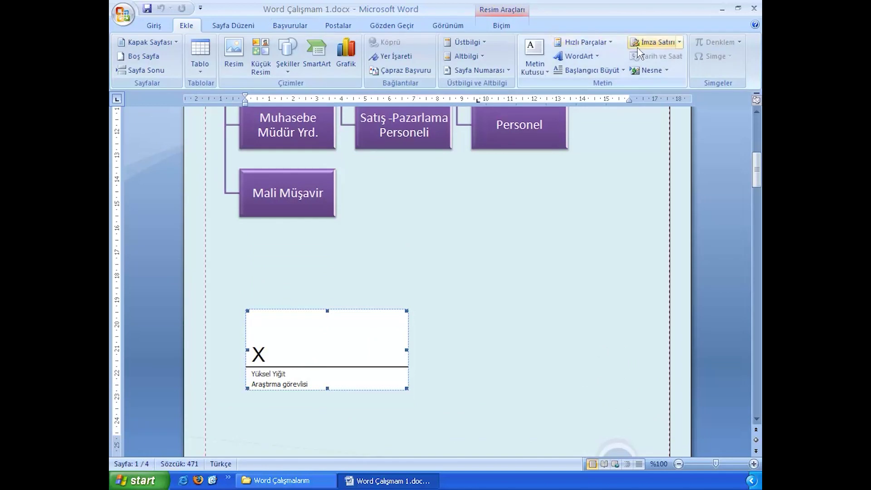
click(570, 245)
scroll(535, 243, down, 3)
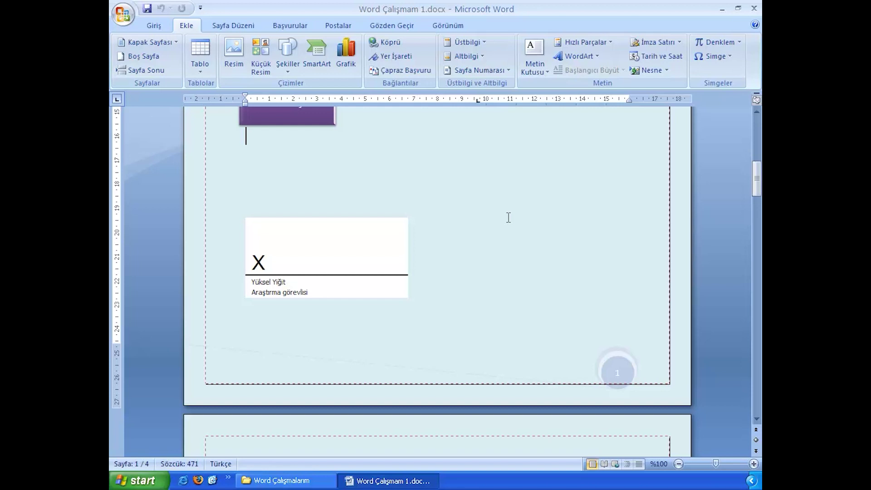
scroll(506, 217, down, 6)
scroll(506, 217, down, 2)
scroll(453, 213, down, 3)
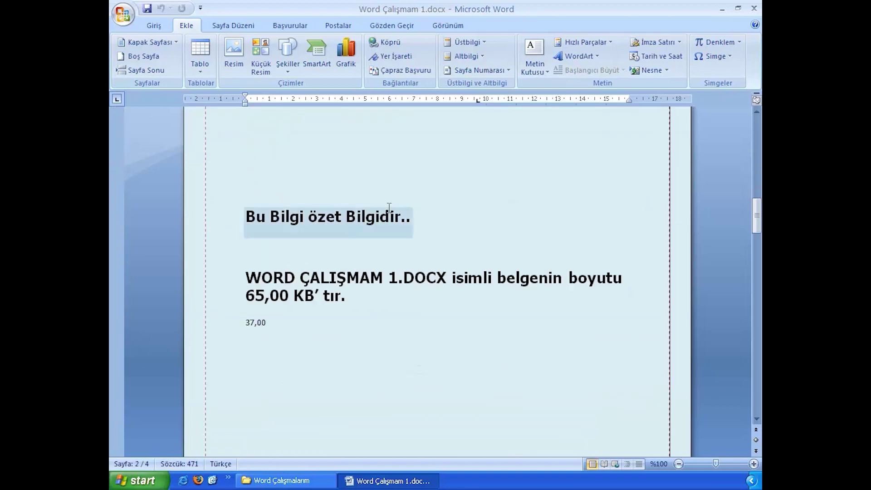
click(269, 208)
scroll(261, 282, down, 1)
scroll(257, 278, down, 2)
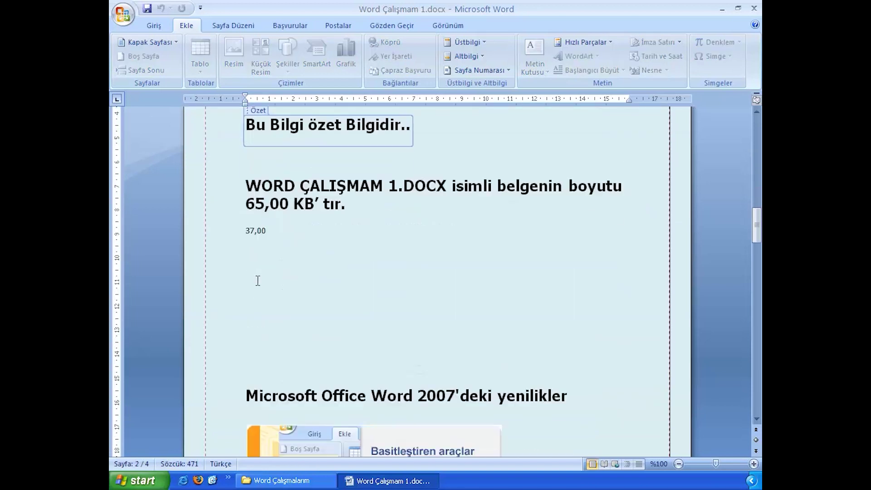
click(247, 182)
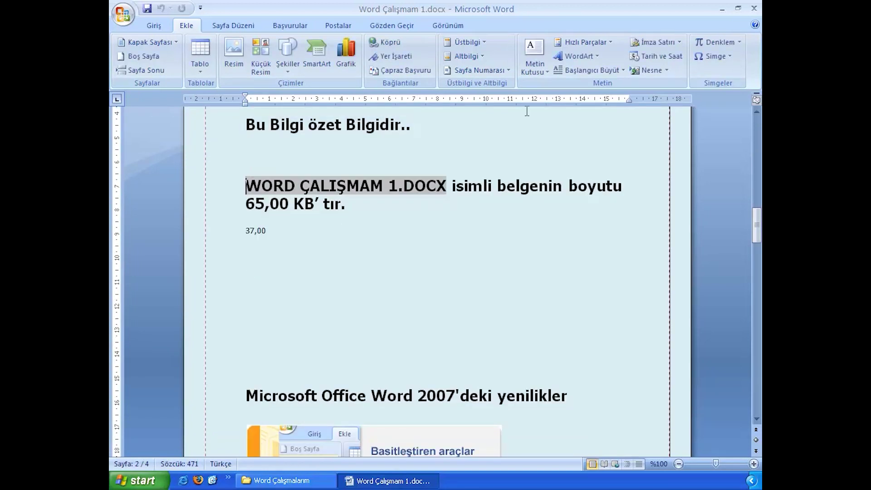
drag(385, 204, 259, 191)
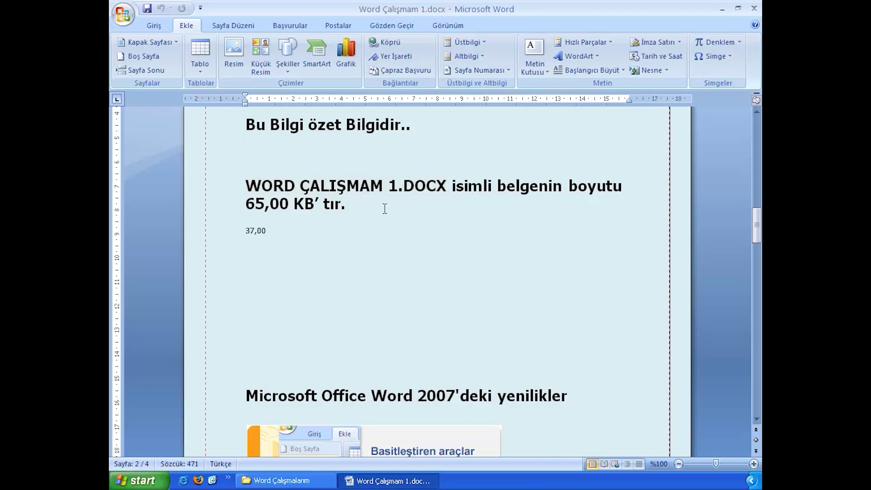
click(250, 184)
click(248, 185)
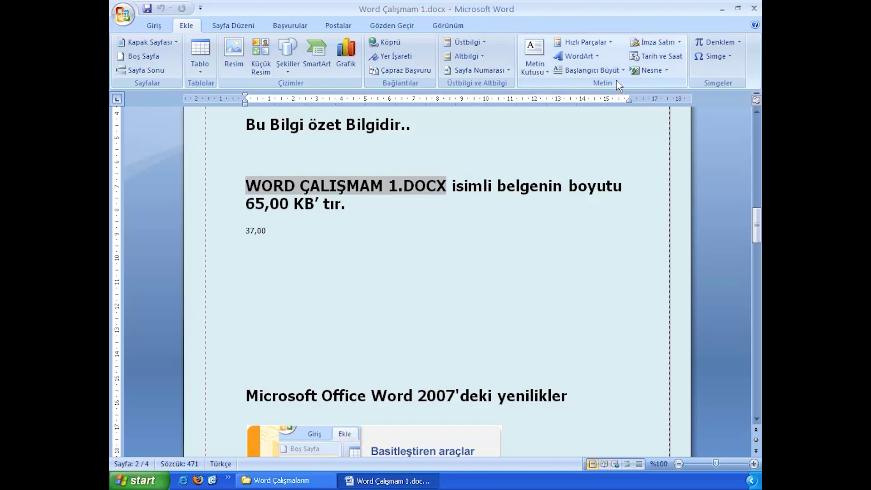
click(624, 70)
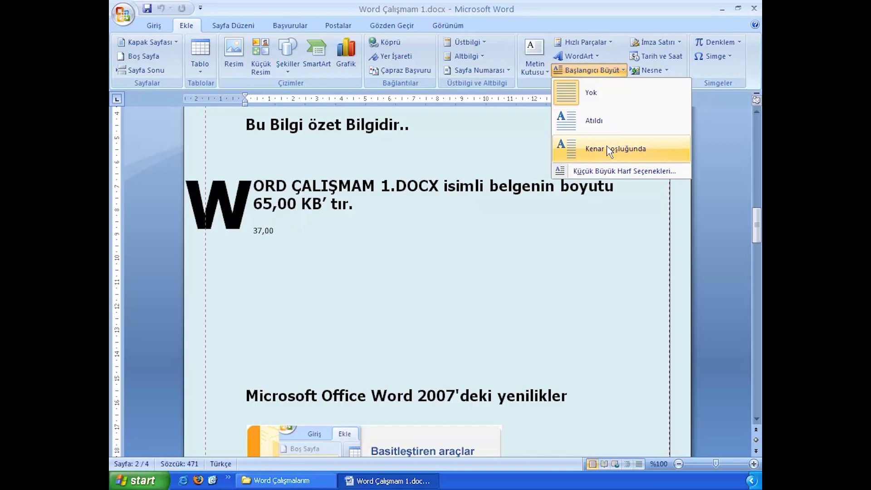
click(608, 171)
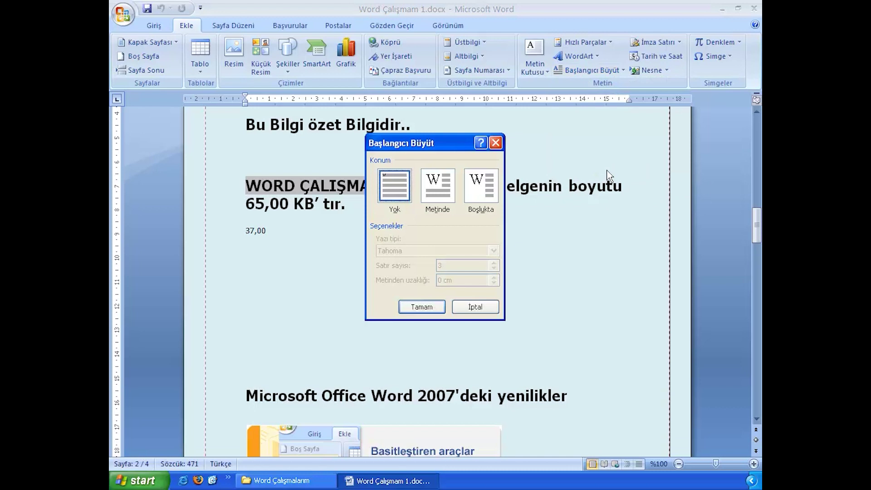
click(436, 179)
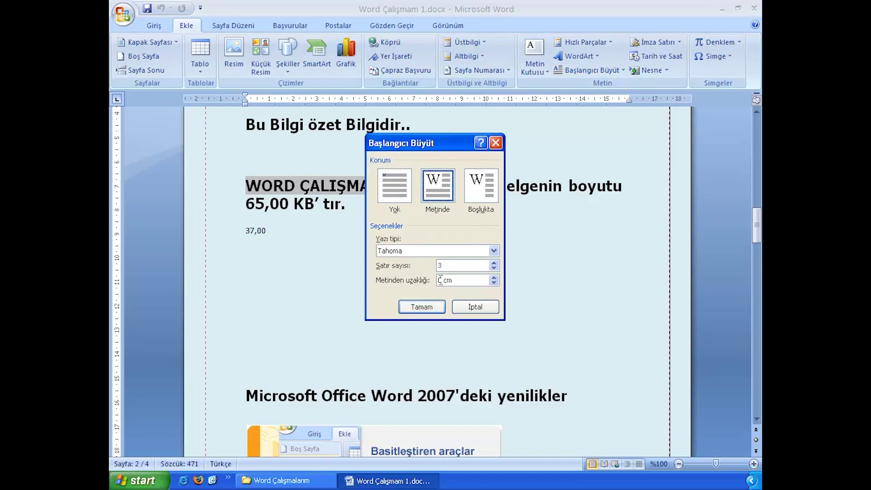
click(470, 280)
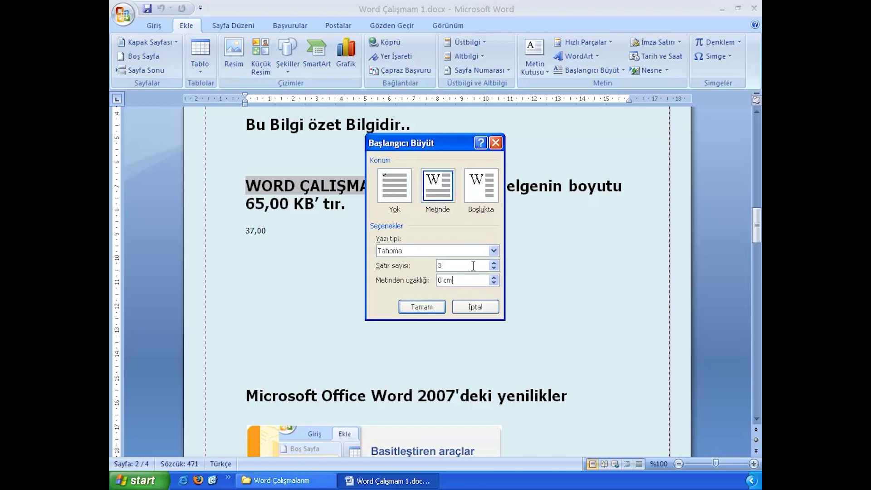
click(489, 209)
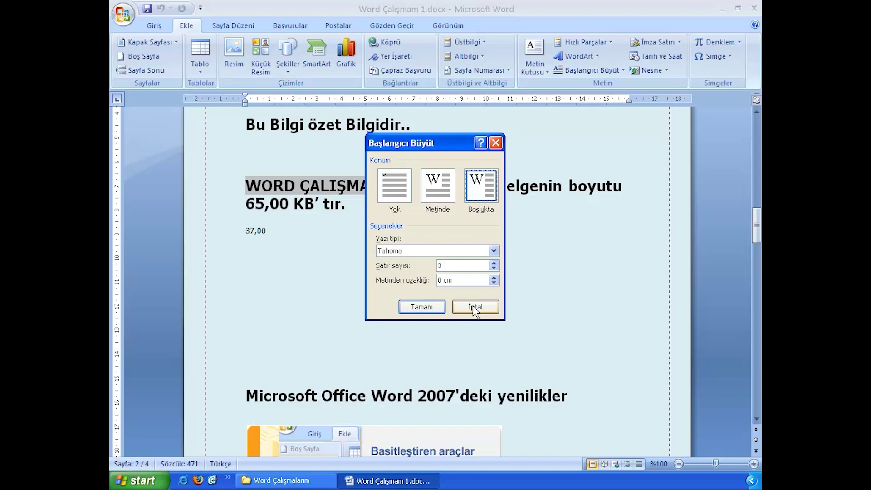
click(475, 308)
click(374, 290)
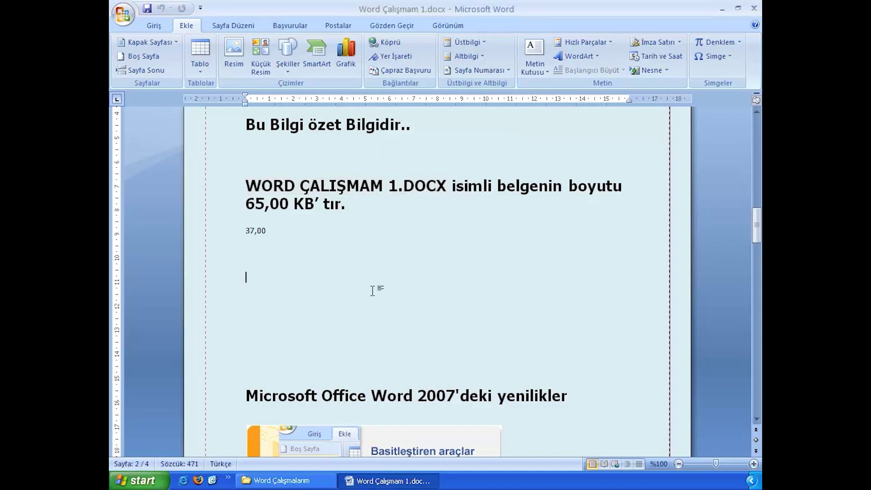
Delete the unsigned signature line beneath the Mali Müşavir box on page 1
scroll(371, 290, down, 2)
scroll(371, 290, up, 5)
scroll(371, 290, up, 2)
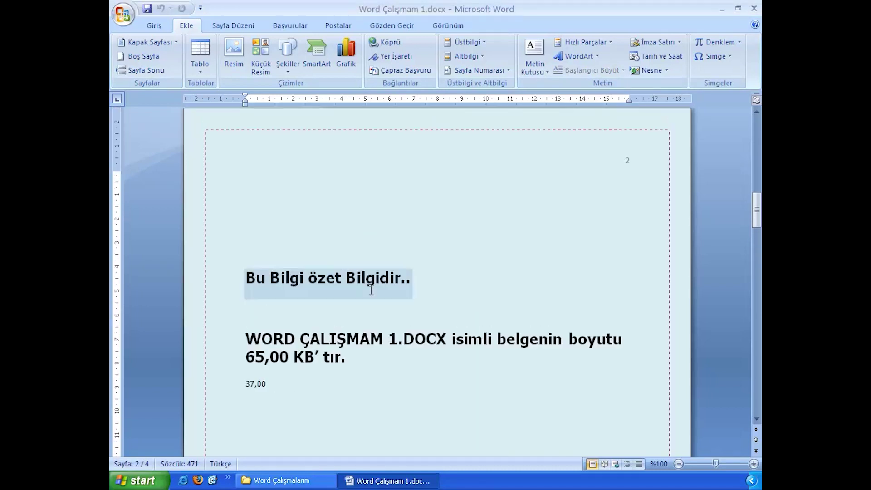
scroll(372, 292, up, 5)
scroll(371, 293, down, 9)
scroll(374, 290, down, 1)
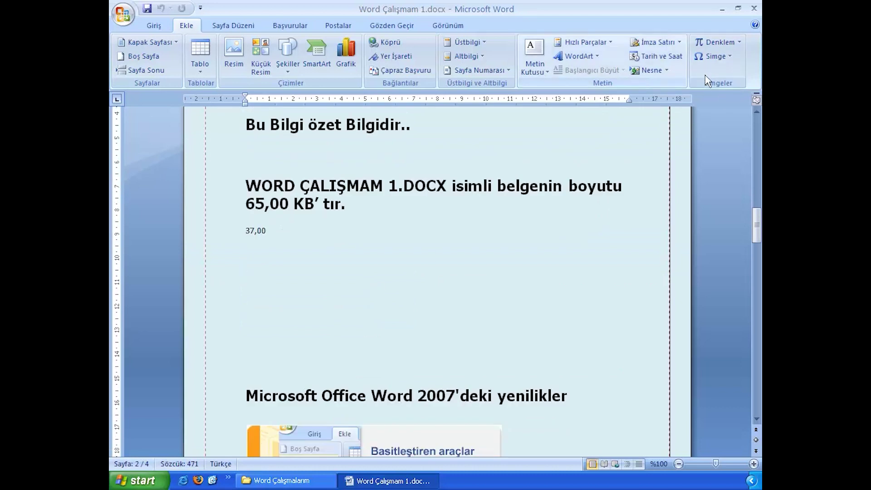
scroll(403, 283, up, 7)
scroll(402, 283, up, 9)
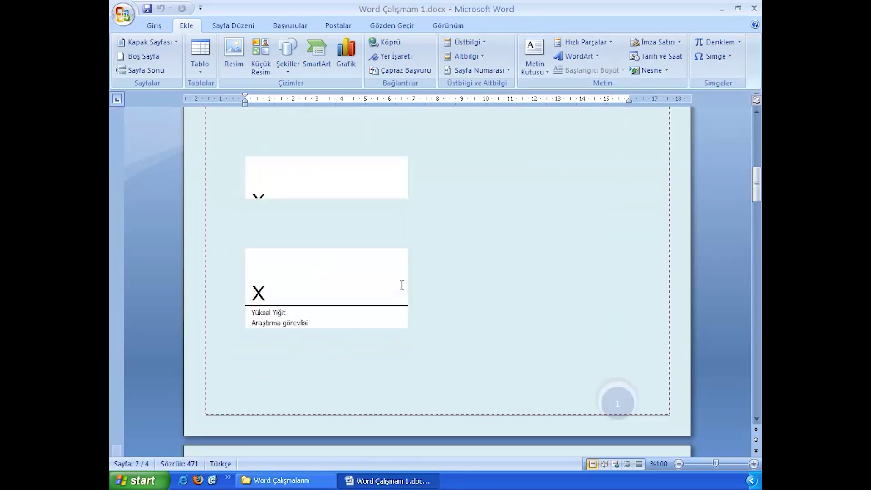
scroll(402, 285, up, 5)
scroll(399, 285, down, 2)
scroll(399, 286, down, 1)
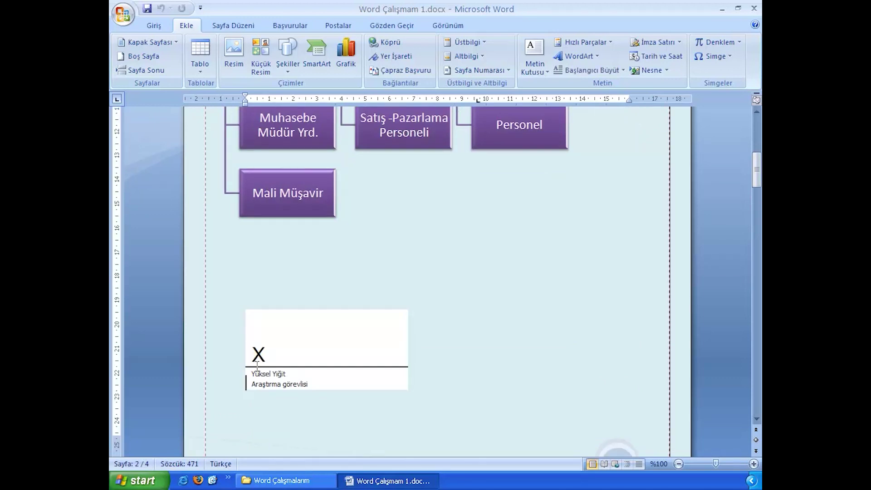
click(287, 385)
key(Delete)
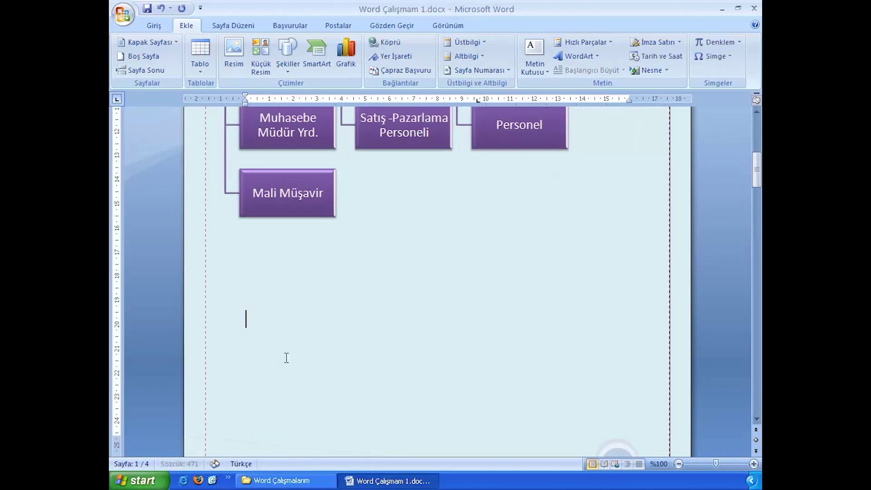
scroll(285, 361, down, 3)
scroll(289, 358, down, 3)
scroll(286, 353, up, 4)
scroll(286, 350, up, 2)
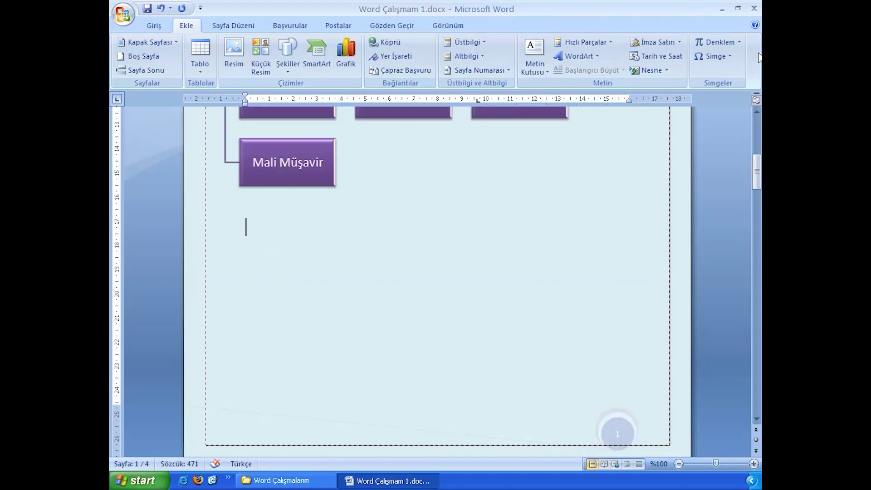
Add a blank 'Denklemi buraya yazın.' equation from the Denklem gallery below the Mali Müşavir box
click(736, 41)
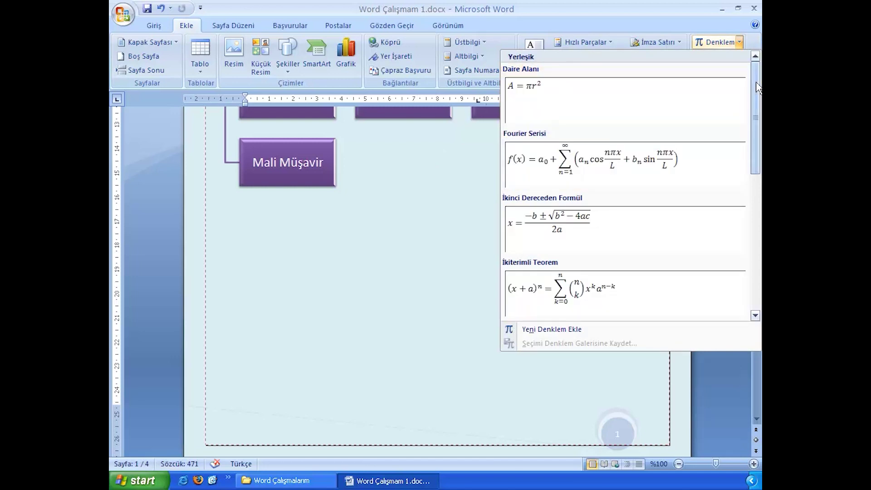
mouse_move(756, 87)
mouse_down()
mouse_move(760, 229)
mouse_move(761, 93)
mouse_up()
scroll(574, 317, down, 1)
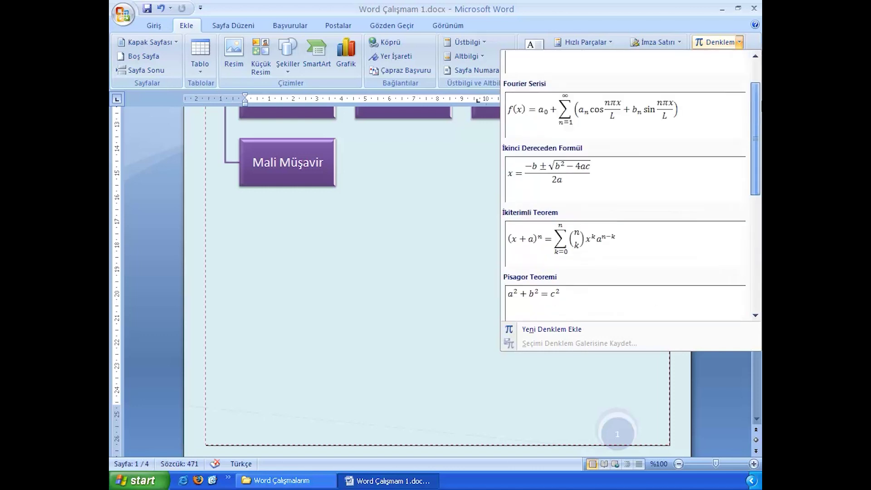
scroll(574, 317, down, 4)
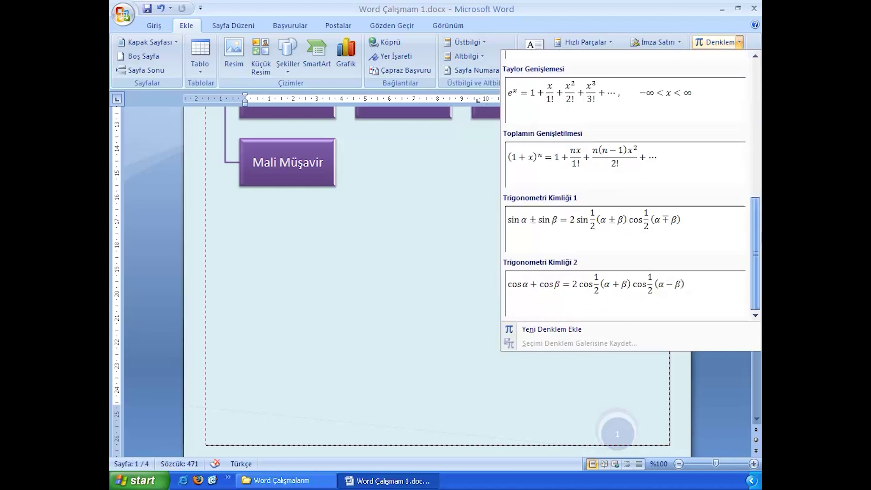
click(574, 328)
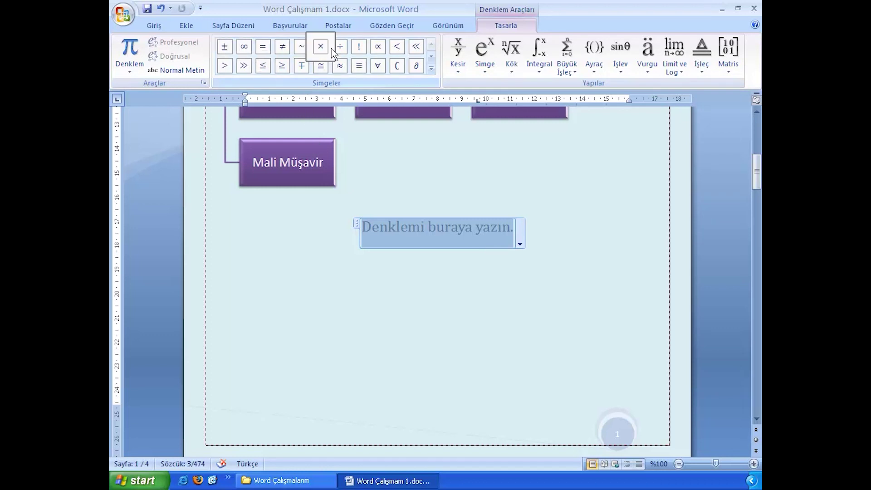
Insert a dy/dx fraction into the empty equation
click(431, 69)
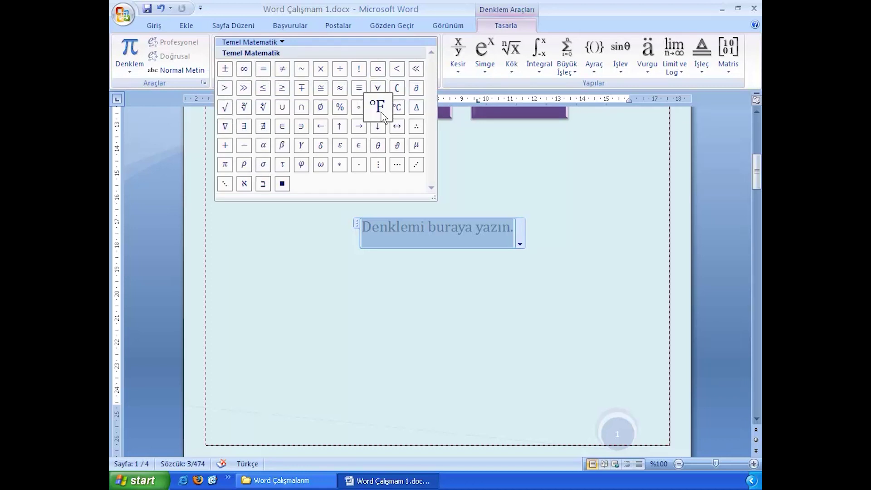
click(439, 121)
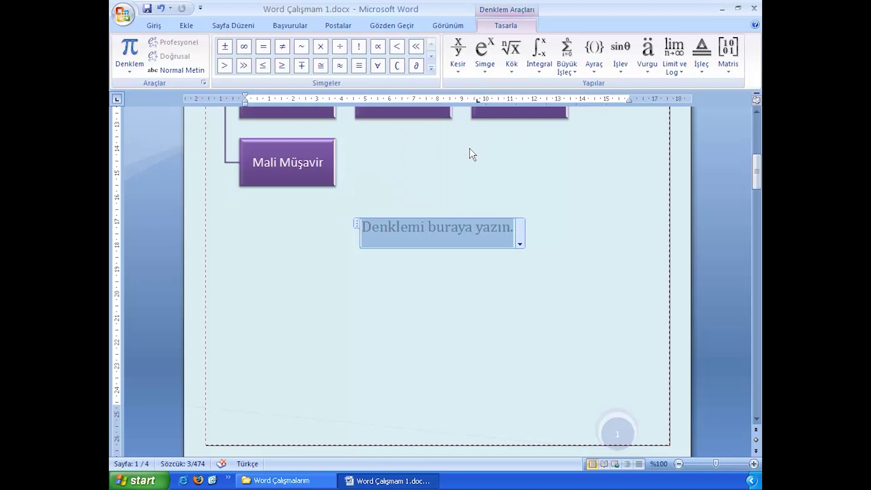
click(453, 78)
click(453, 79)
click(454, 66)
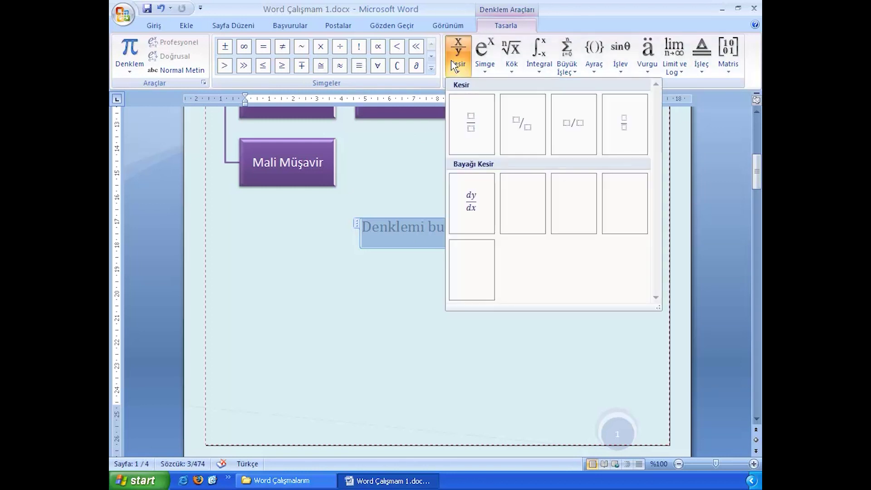
click(472, 202)
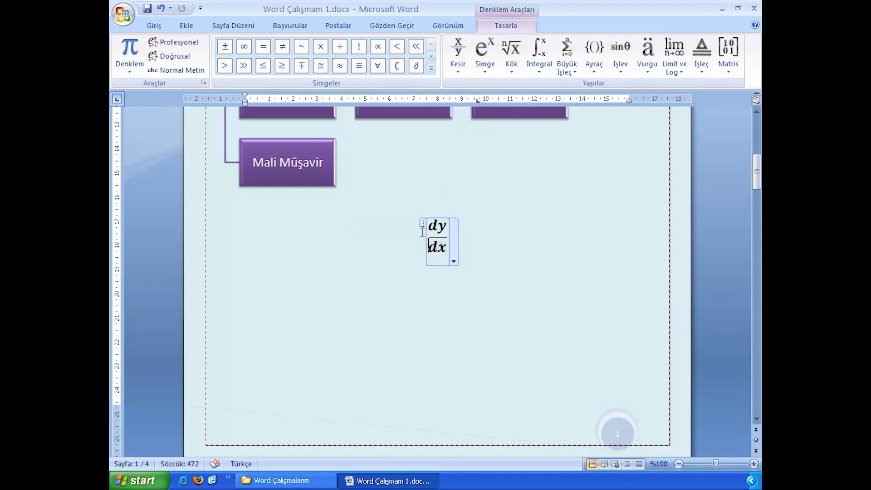
Put a double integral with limits in the denominator, upper limit 2 and integrand 3x
click(545, 62)
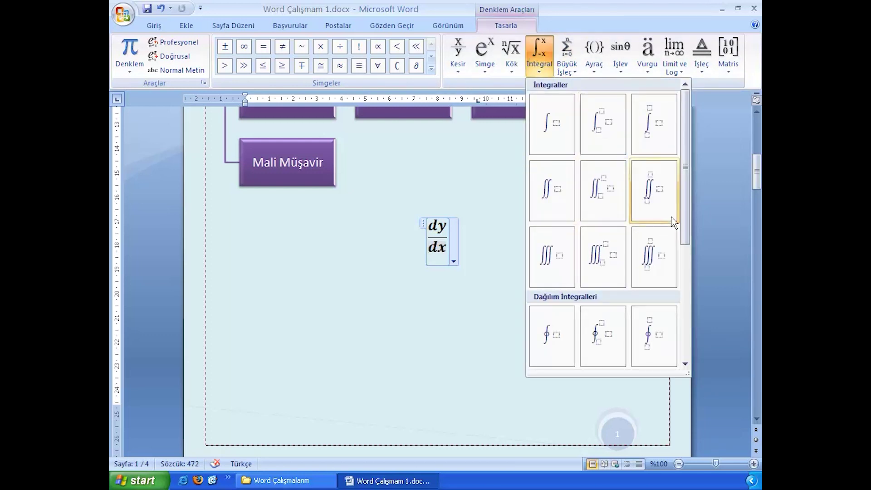
mouse_move(685, 204)
mouse_down()
mouse_move(686, 277)
mouse_move(686, 223)
mouse_up()
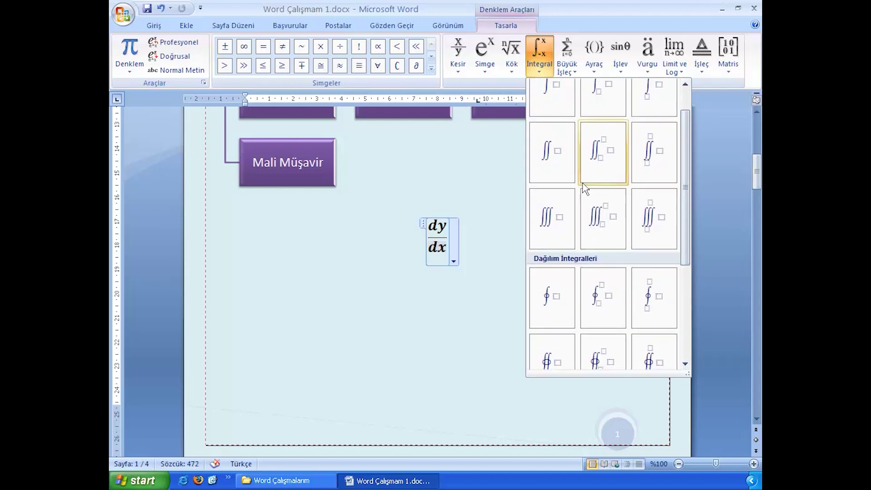
click(598, 151)
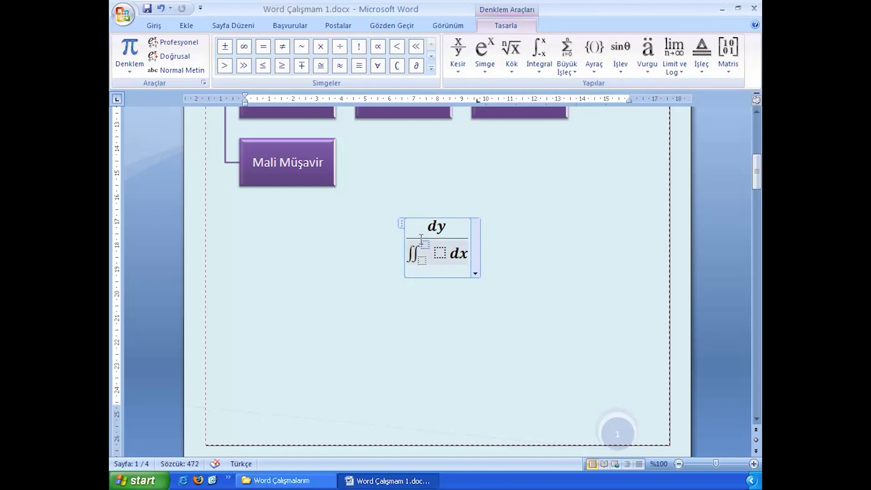
click(425, 245)
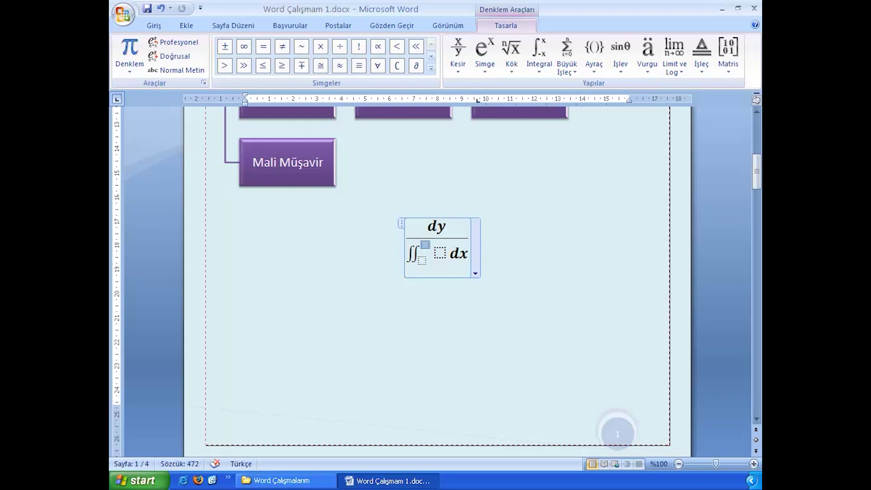
text(2)
key(Down)
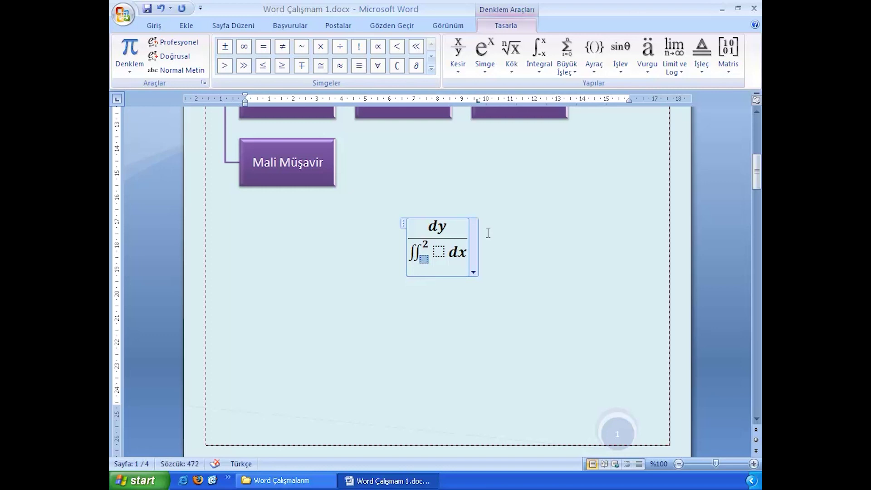
click(438, 253)
text(3 )
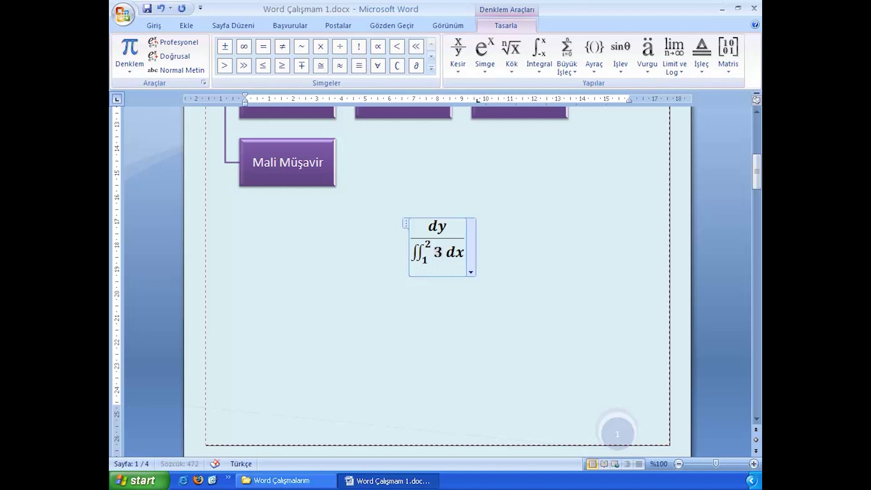
text(x)
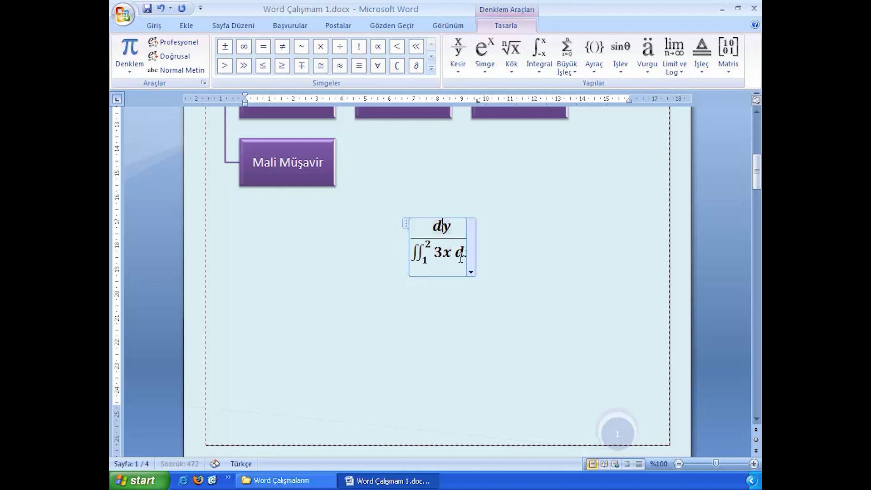
Open the equation's options menu, then close it without changing anything
click(471, 271)
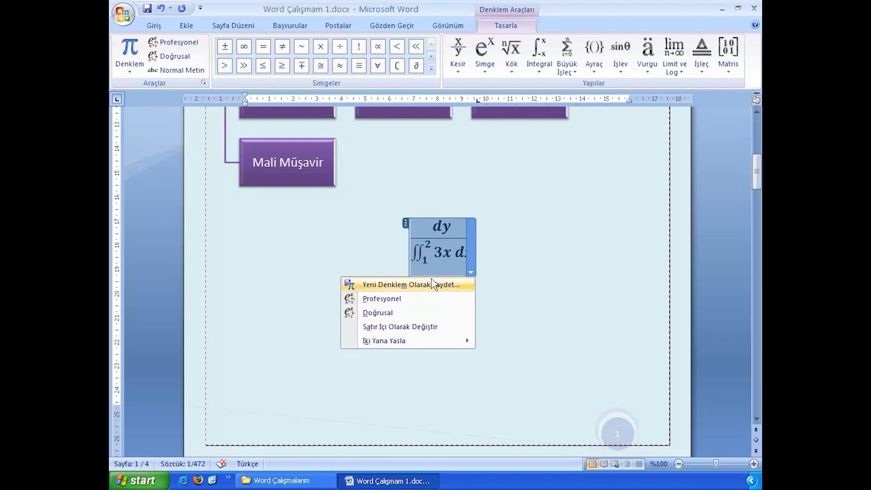
click(433, 299)
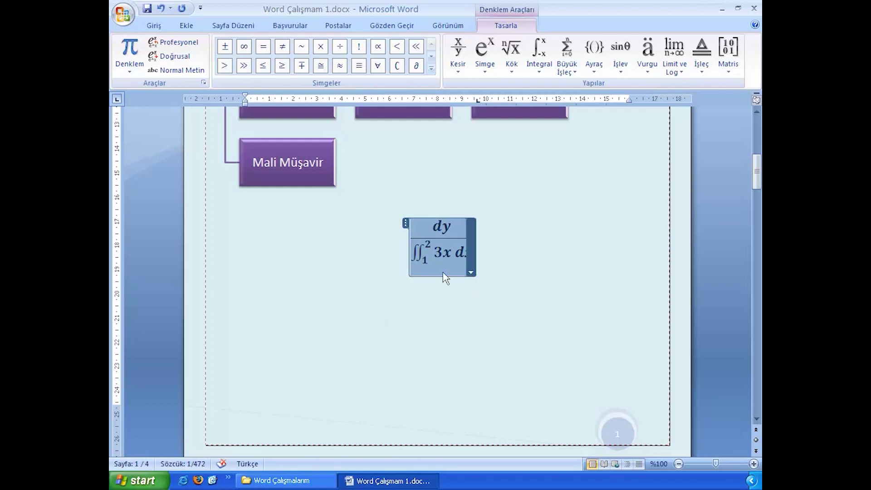
click(442, 252)
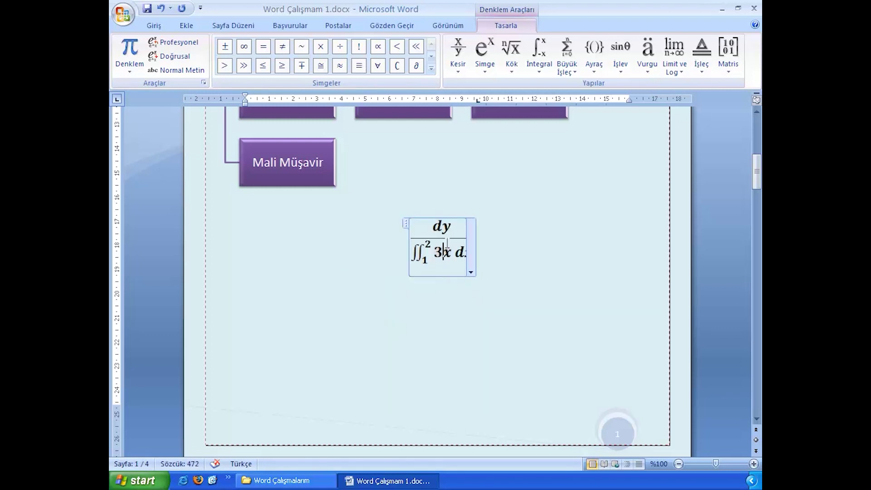
Try to drag the whole equation lower on the page, leaving it in place after dx
click(405, 228)
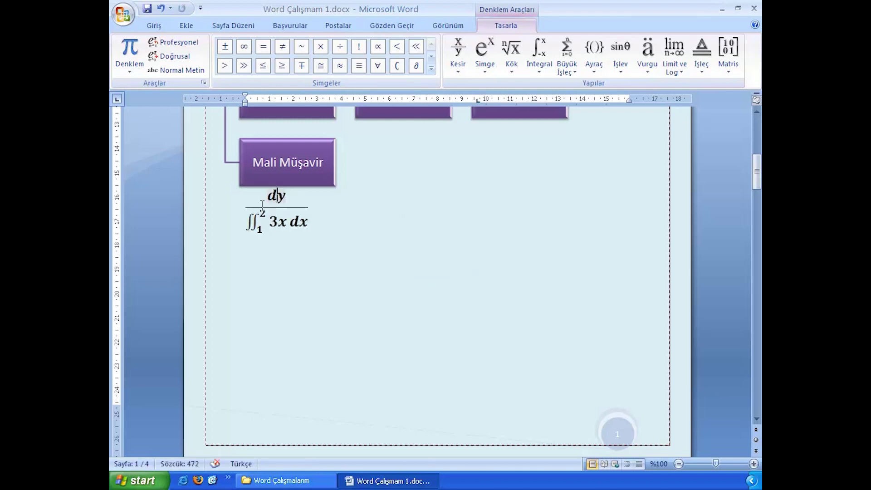
click(223, 202)
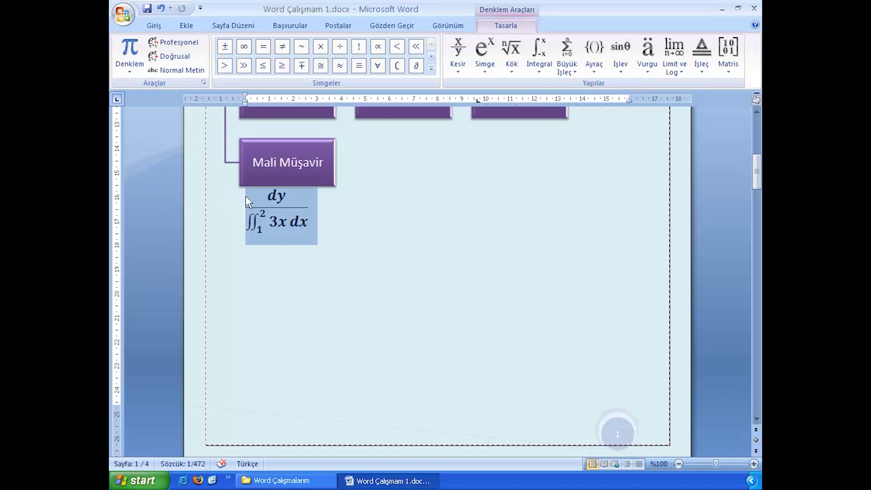
drag(245, 197, 243, 270)
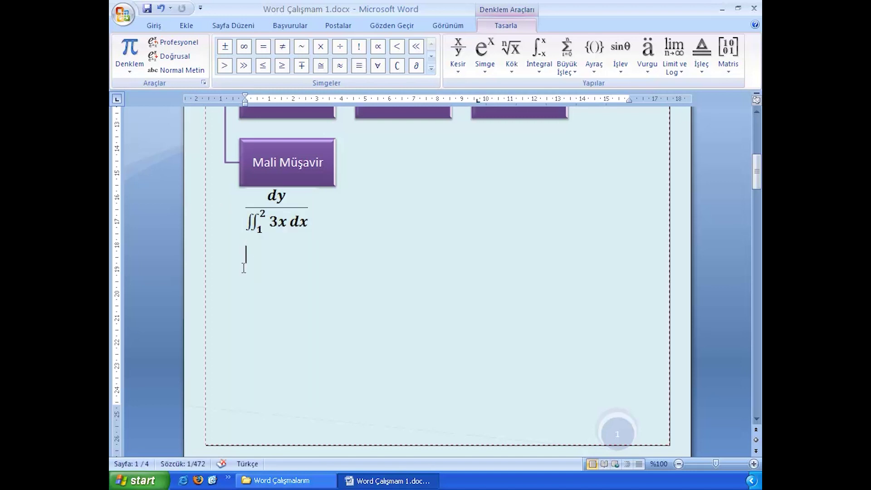
click(247, 199)
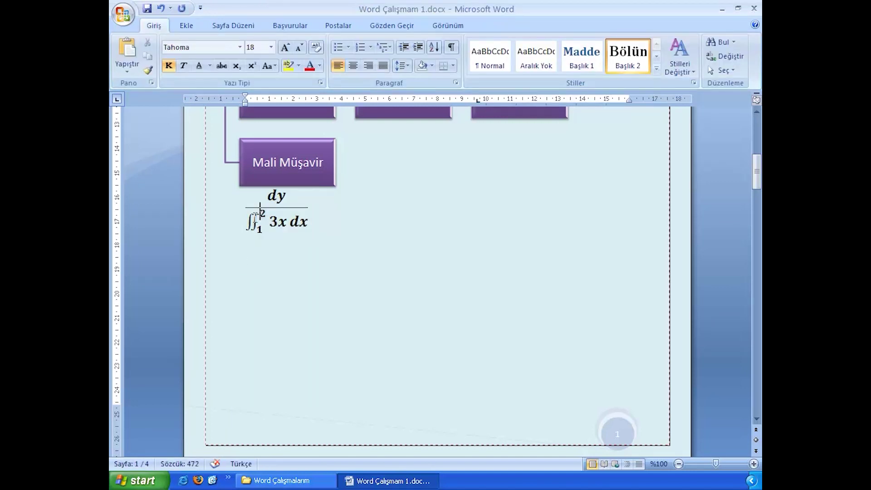
click(244, 200)
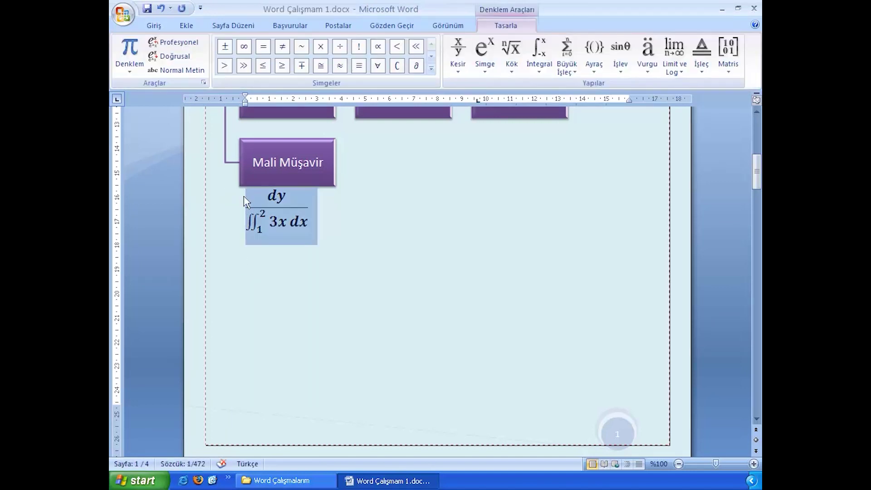
drag(266, 196, 266, 245)
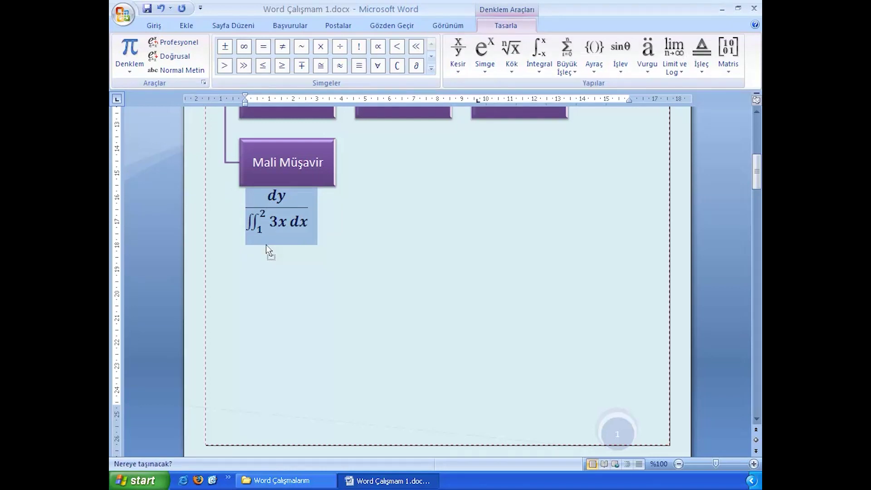
click(302, 226)
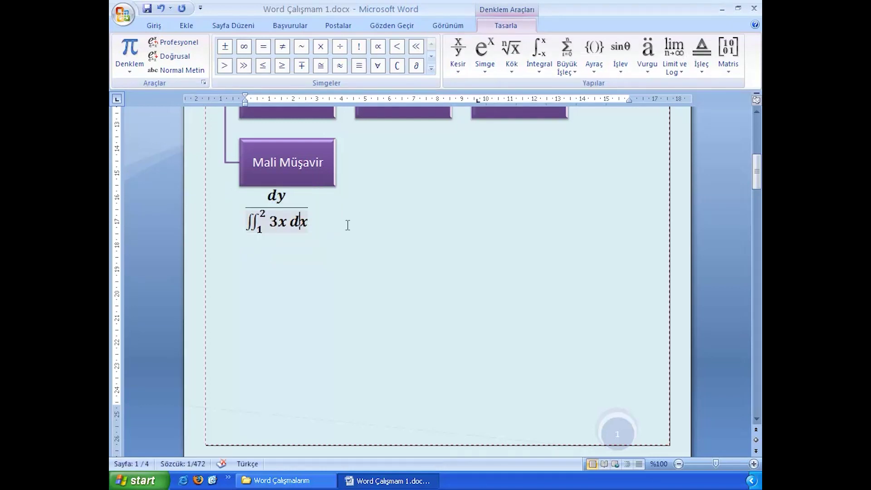
click(320, 225)
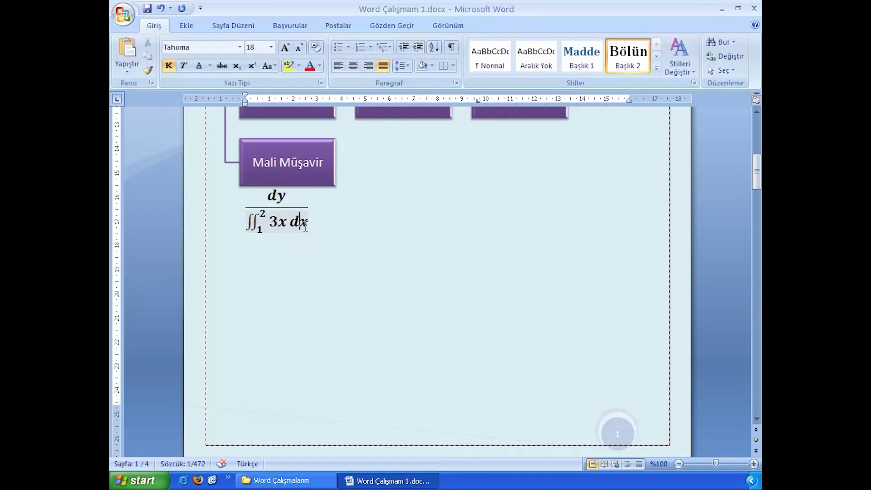